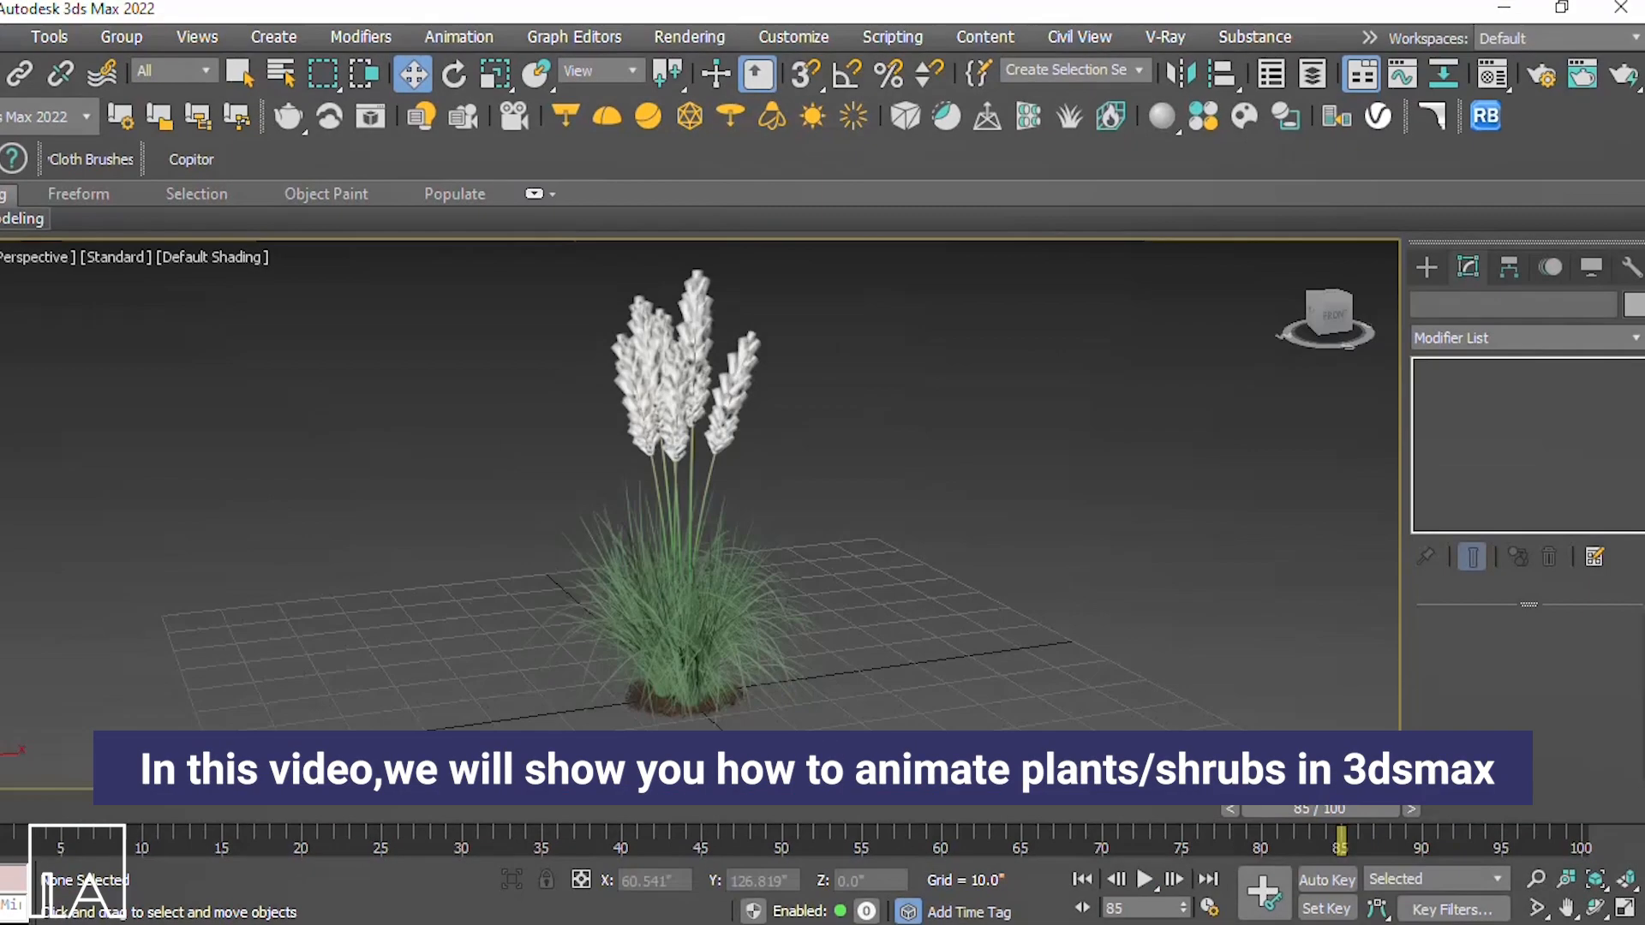
Step: Select the ornamental grass proxy and convert it to an Editable Poly
{"action": "left_click", "coordinate": [825, 497]}
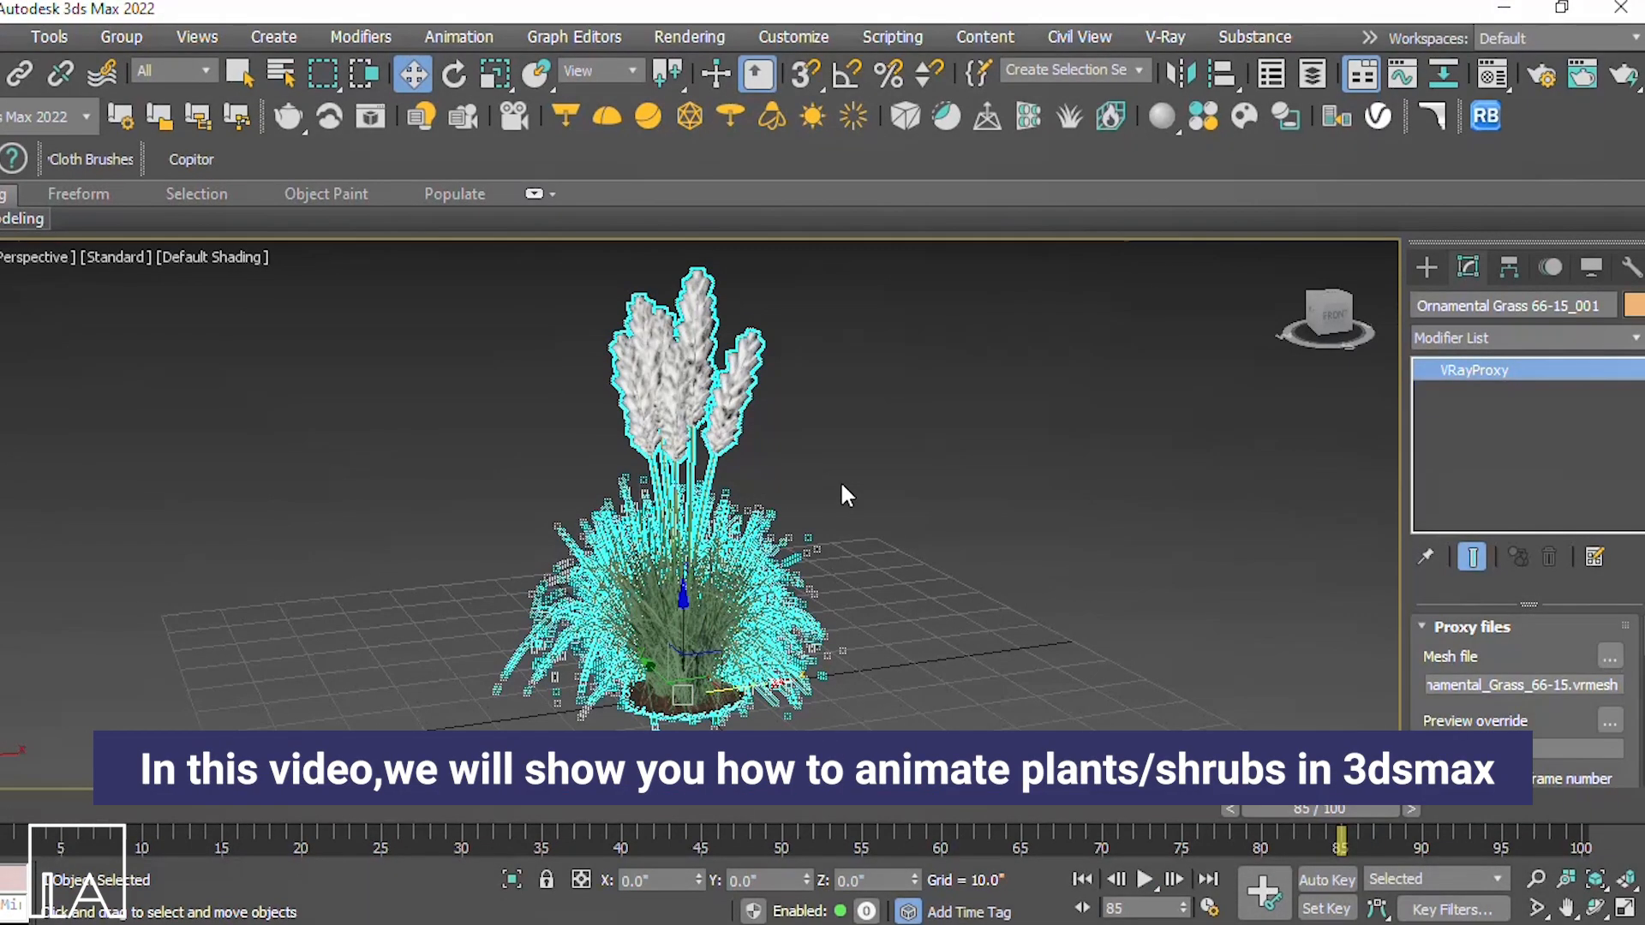
{"action": "left_click", "coordinate": [845, 493]}
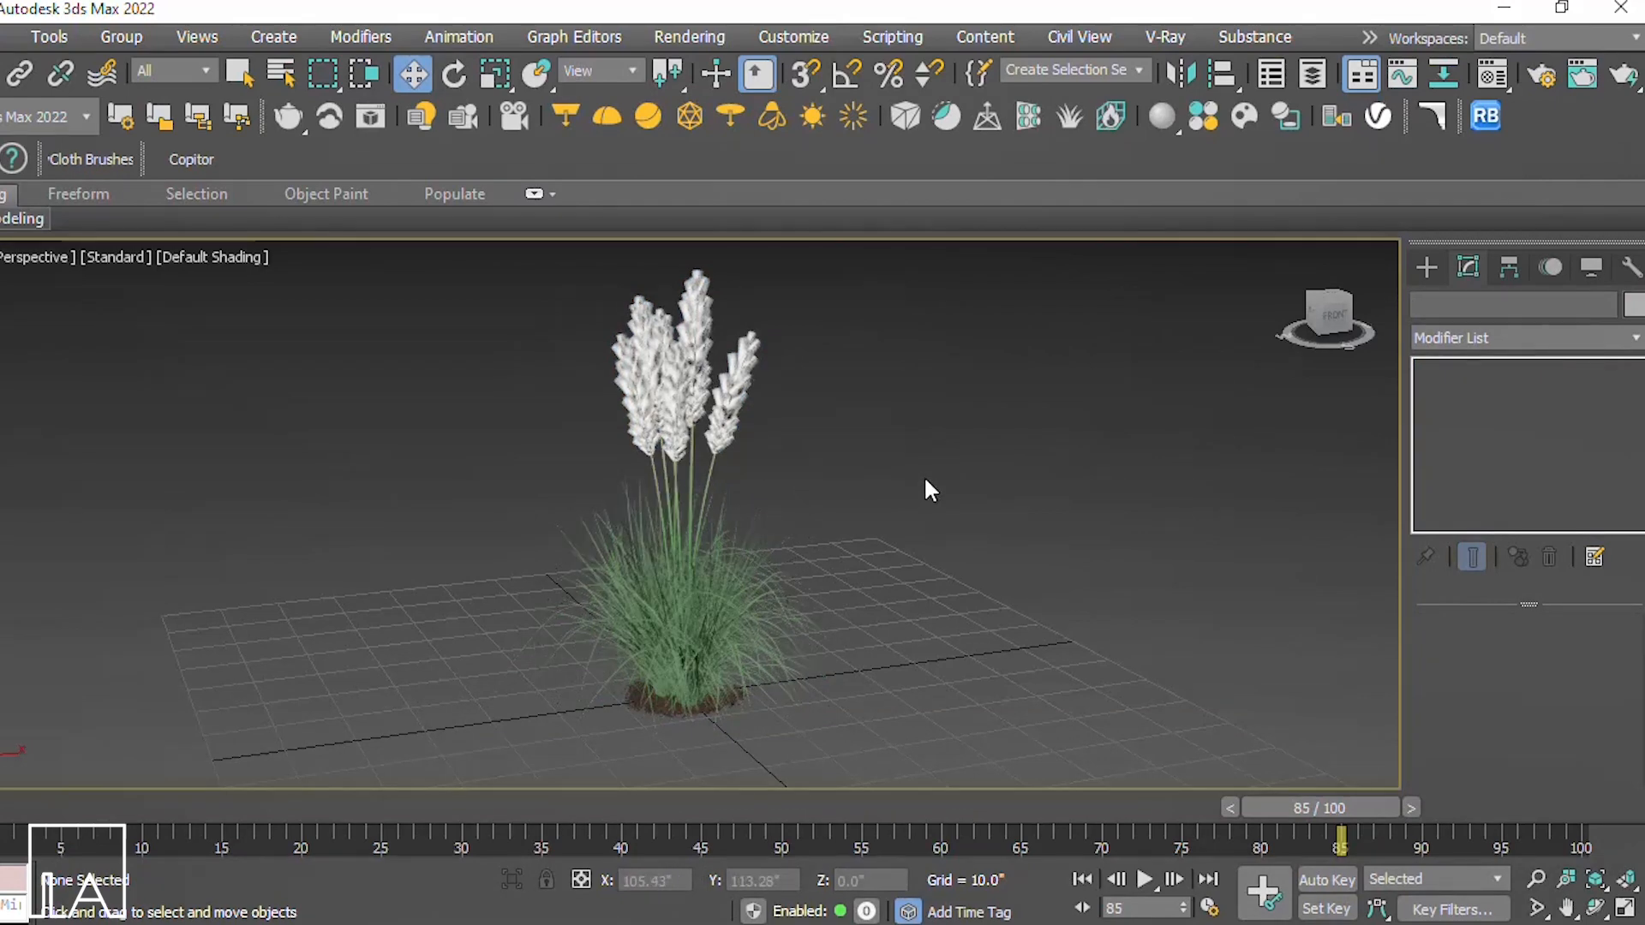
{"action": "left_click", "coordinate": [672, 514]}
{"action": "right_click", "coordinate": [675, 501]}
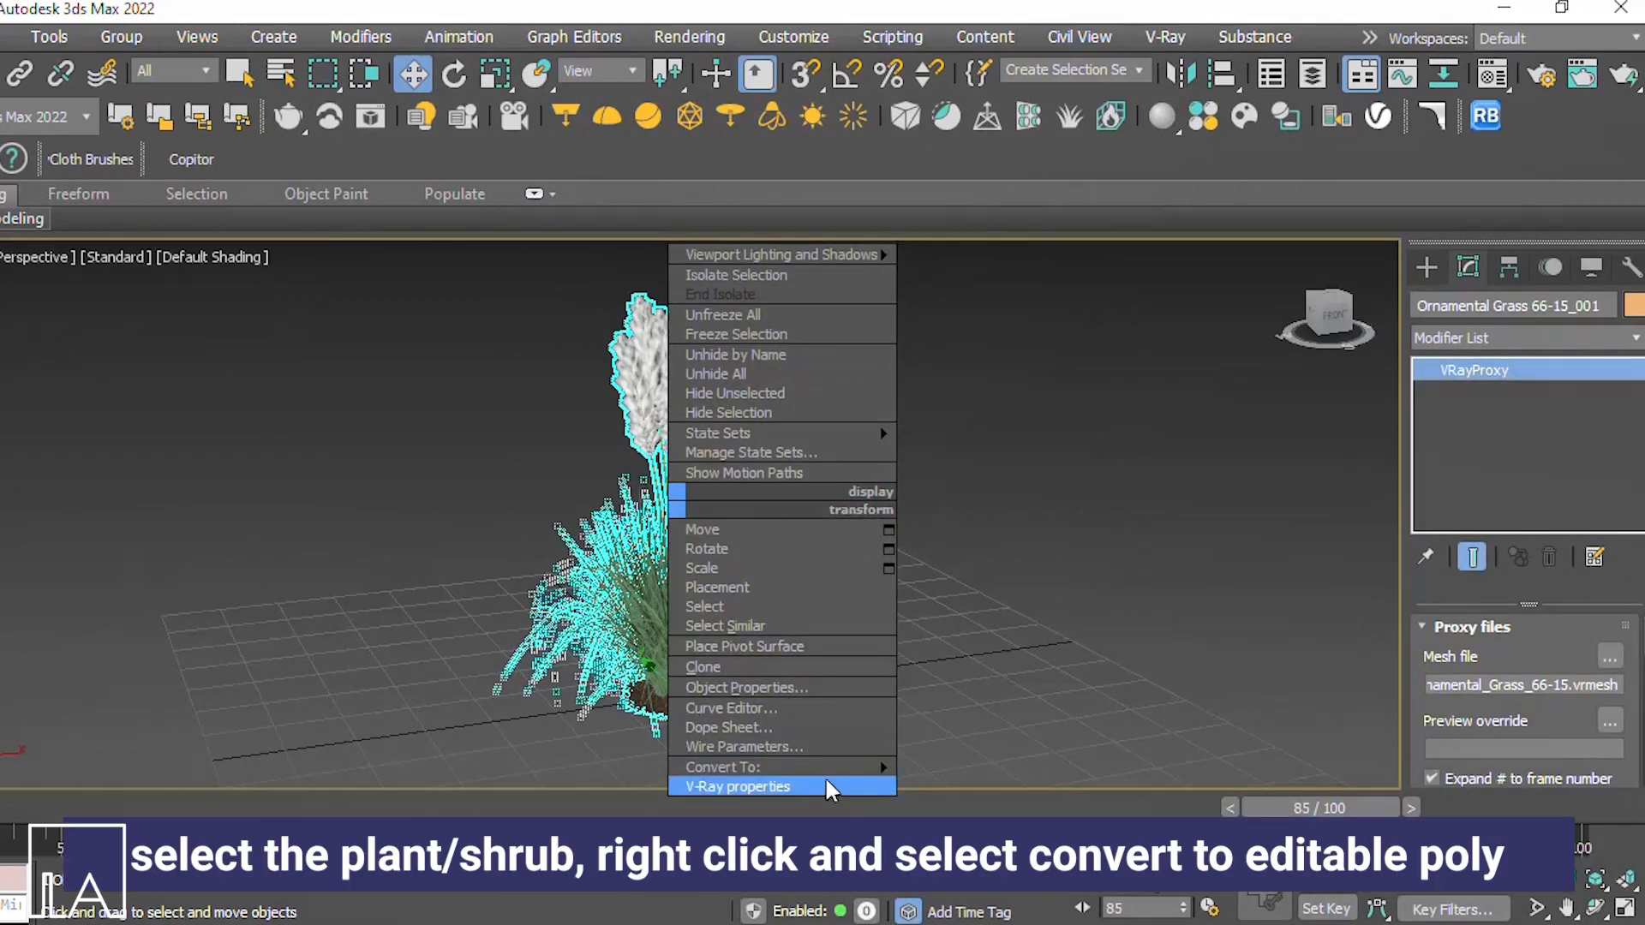
{"action": "mouse_move", "coordinate": [856, 767]}
{"action": "left_click", "coordinate": [1002, 782]}
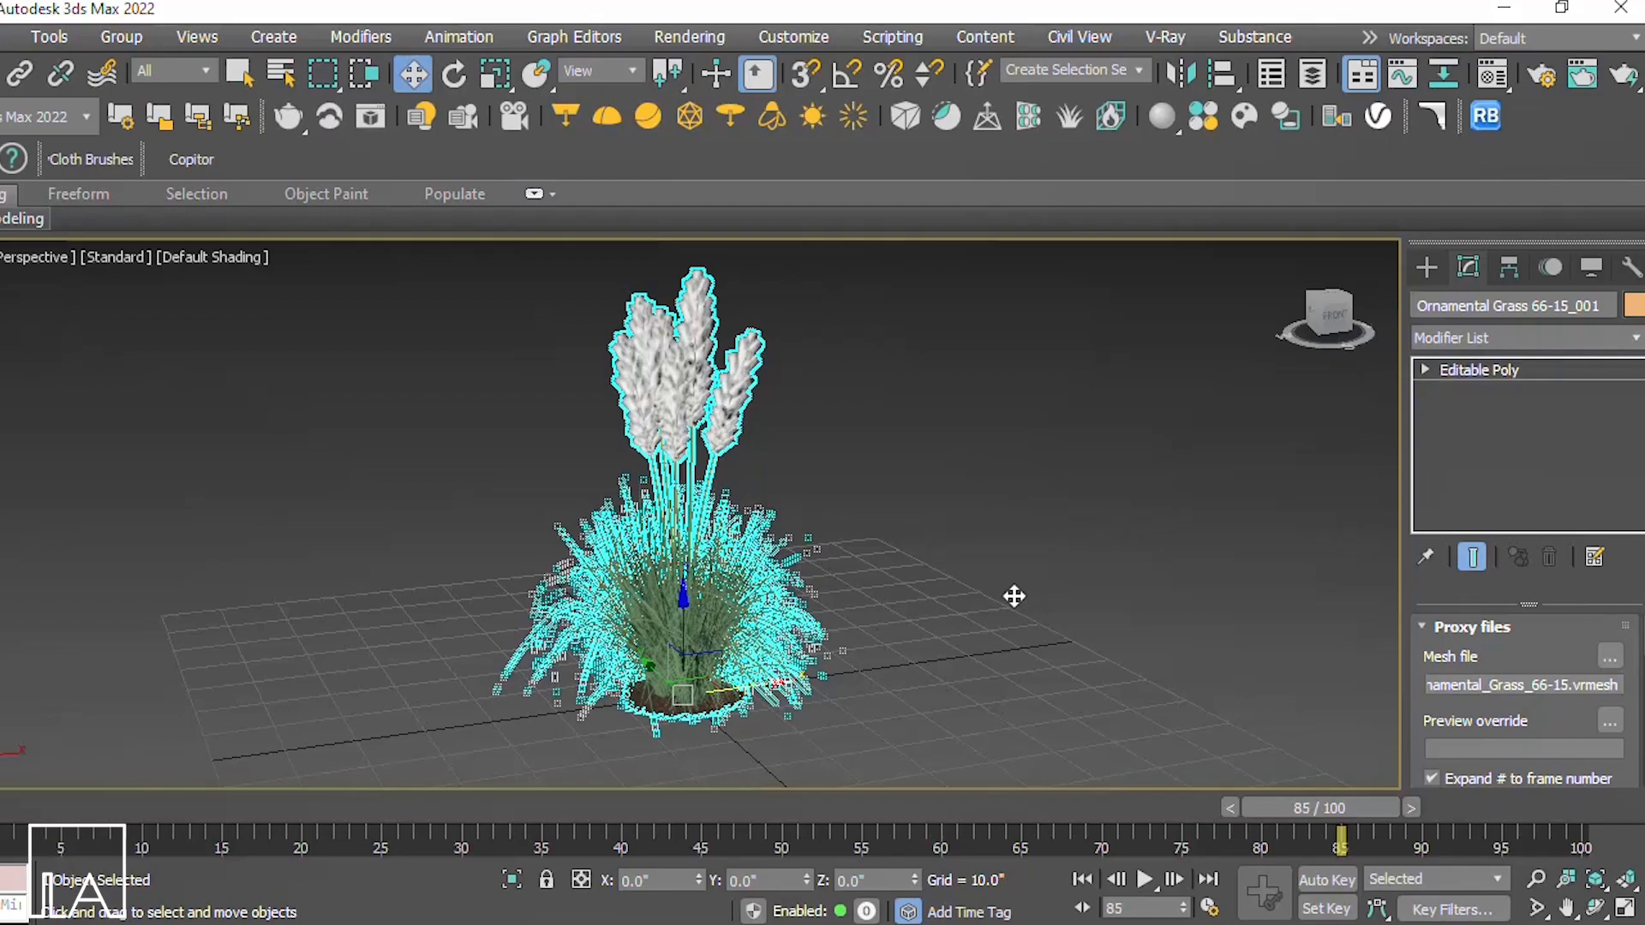
Step: Switch the grass's Editable Poly to Polygon level and select a polygon on one of the white seed heads
{"action": "left_click", "coordinate": [1427, 378]}
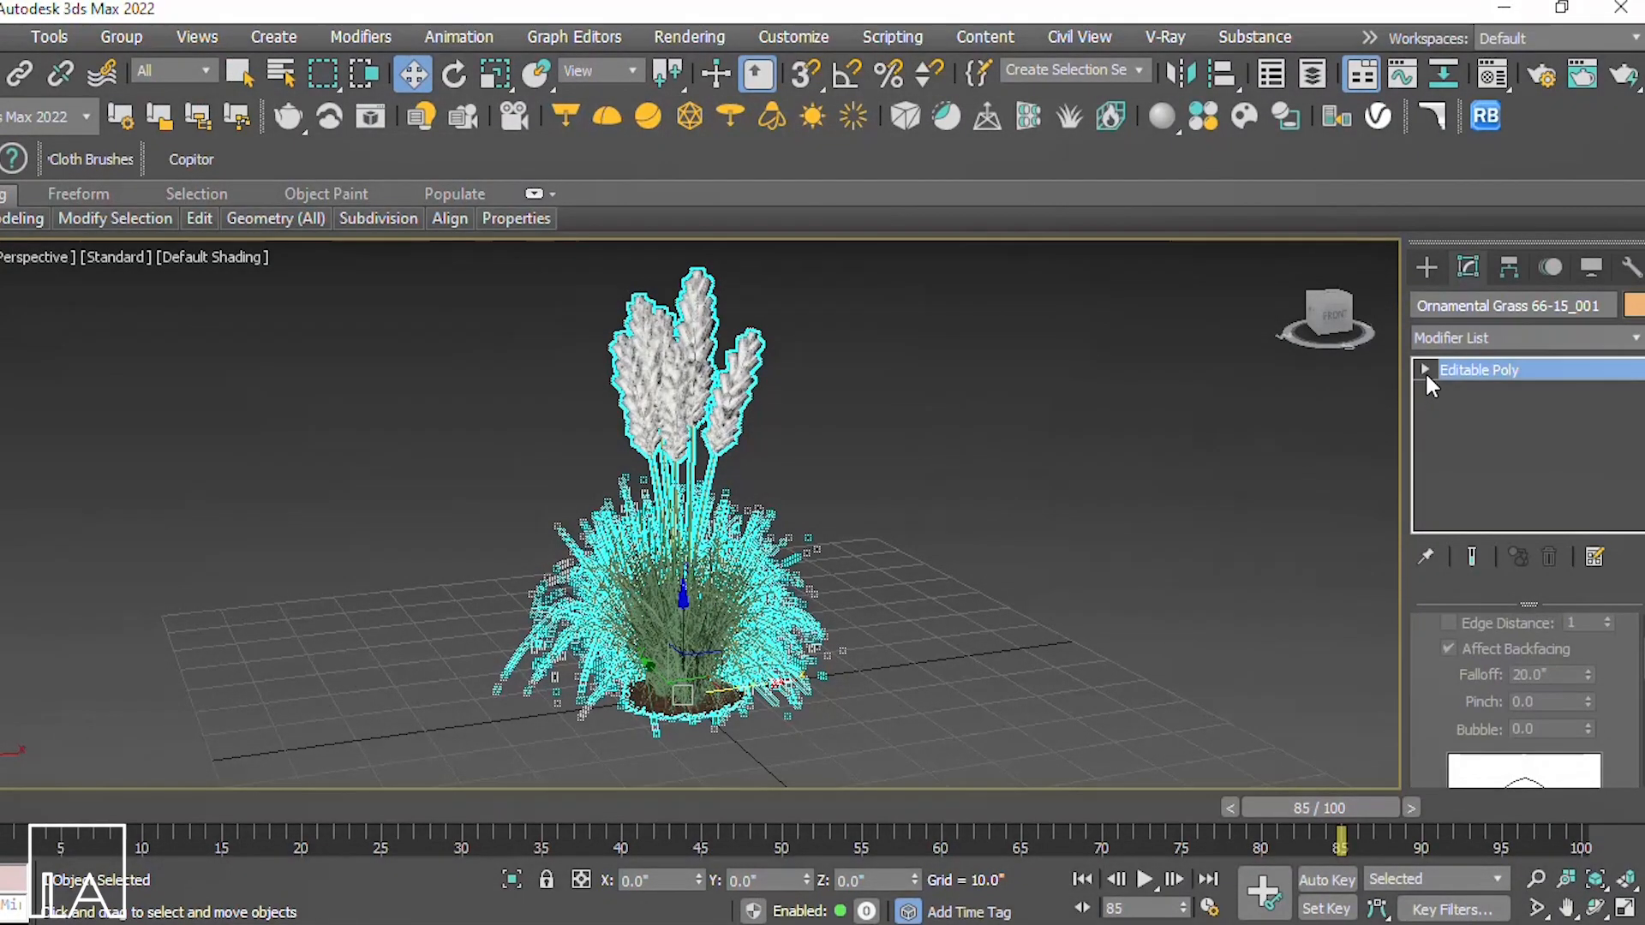
{"action": "left_click", "coordinate": [1425, 370]}
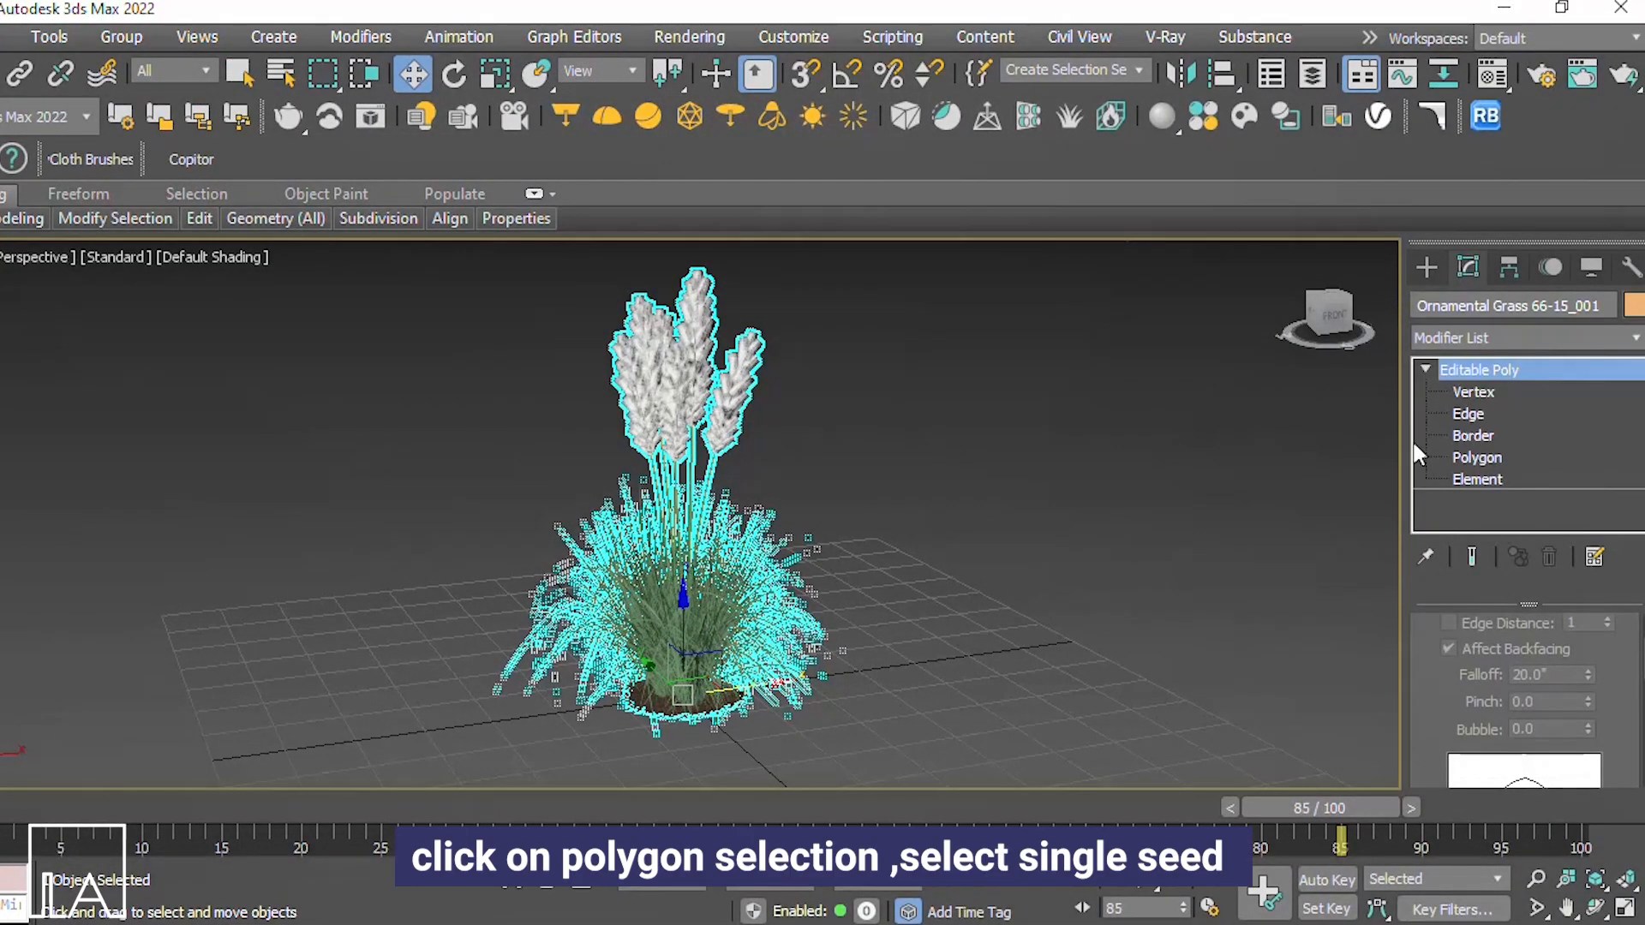
{"action": "left_click", "coordinate": [1489, 458]}
{"action": "left_click", "coordinate": [729, 385]}
{"action": "scroll", "coordinate": [687, 355], "scroll_direction": "up", "scroll_amount": 3}
{"action": "scroll", "coordinate": [688, 355], "scroll_direction": "up", "scroll_amount": 2}
{"action": "scroll", "coordinate": [688, 356], "scroll_direction": "down", "scroll_amount": 6}
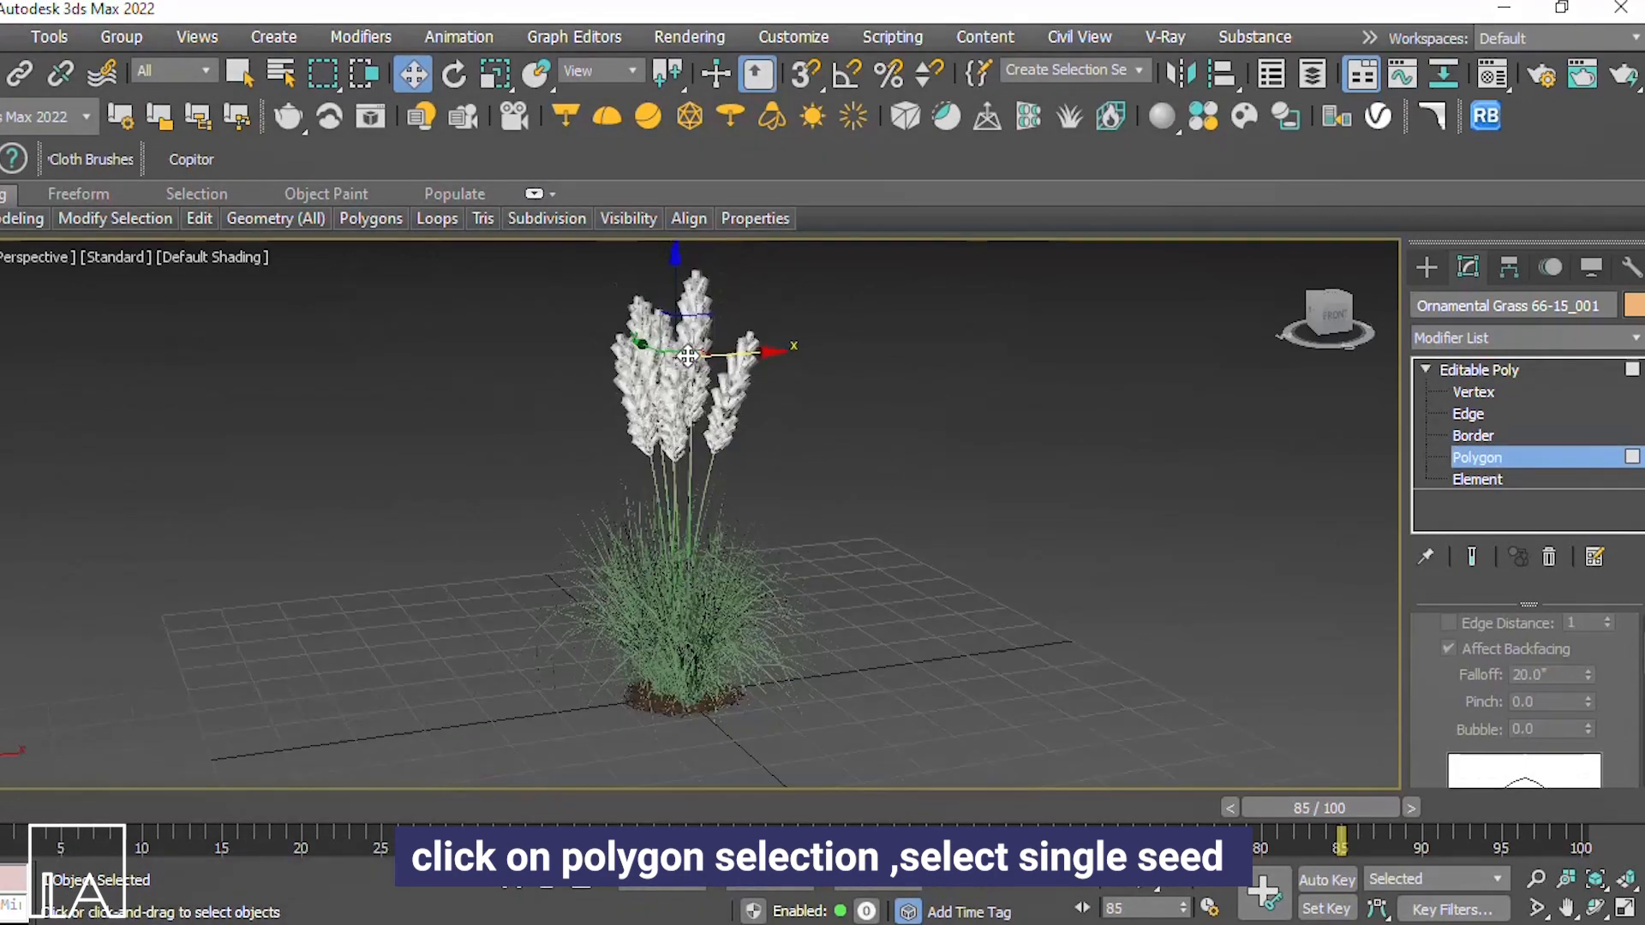
Step: Toggle smoothing group 3 for the selected seed polygon
{"action": "scroll", "coordinate": [1618, 710], "scroll_direction": "down", "scroll_amount": 3}
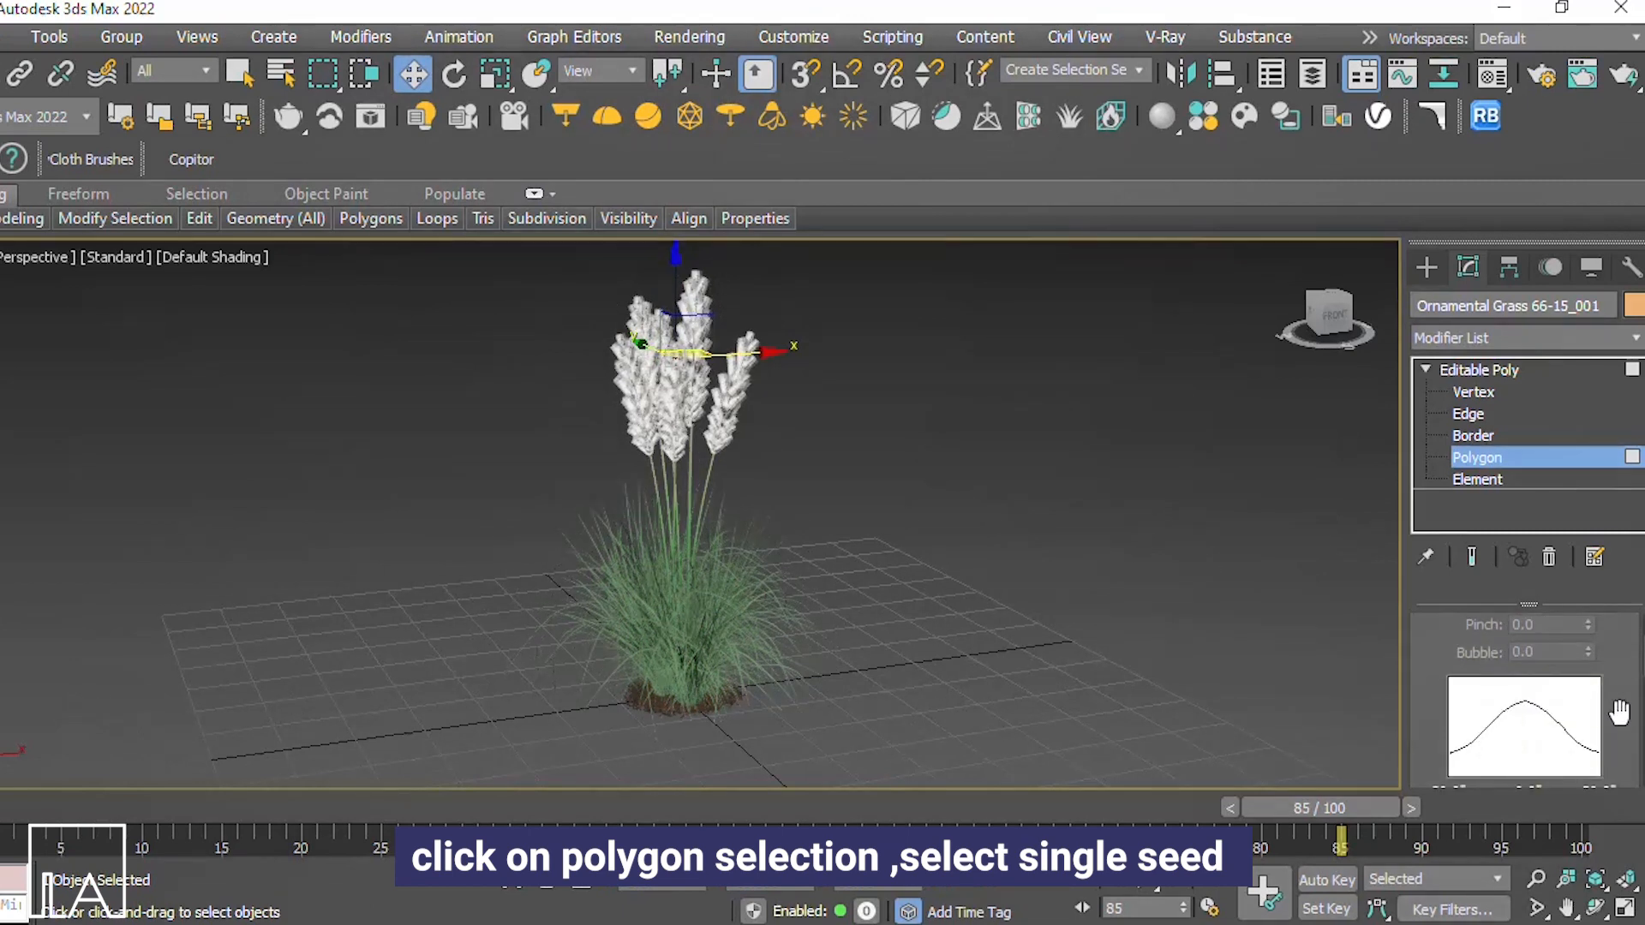
{"action": "scroll", "coordinate": [1620, 711], "scroll_direction": "down", "scroll_amount": 5}
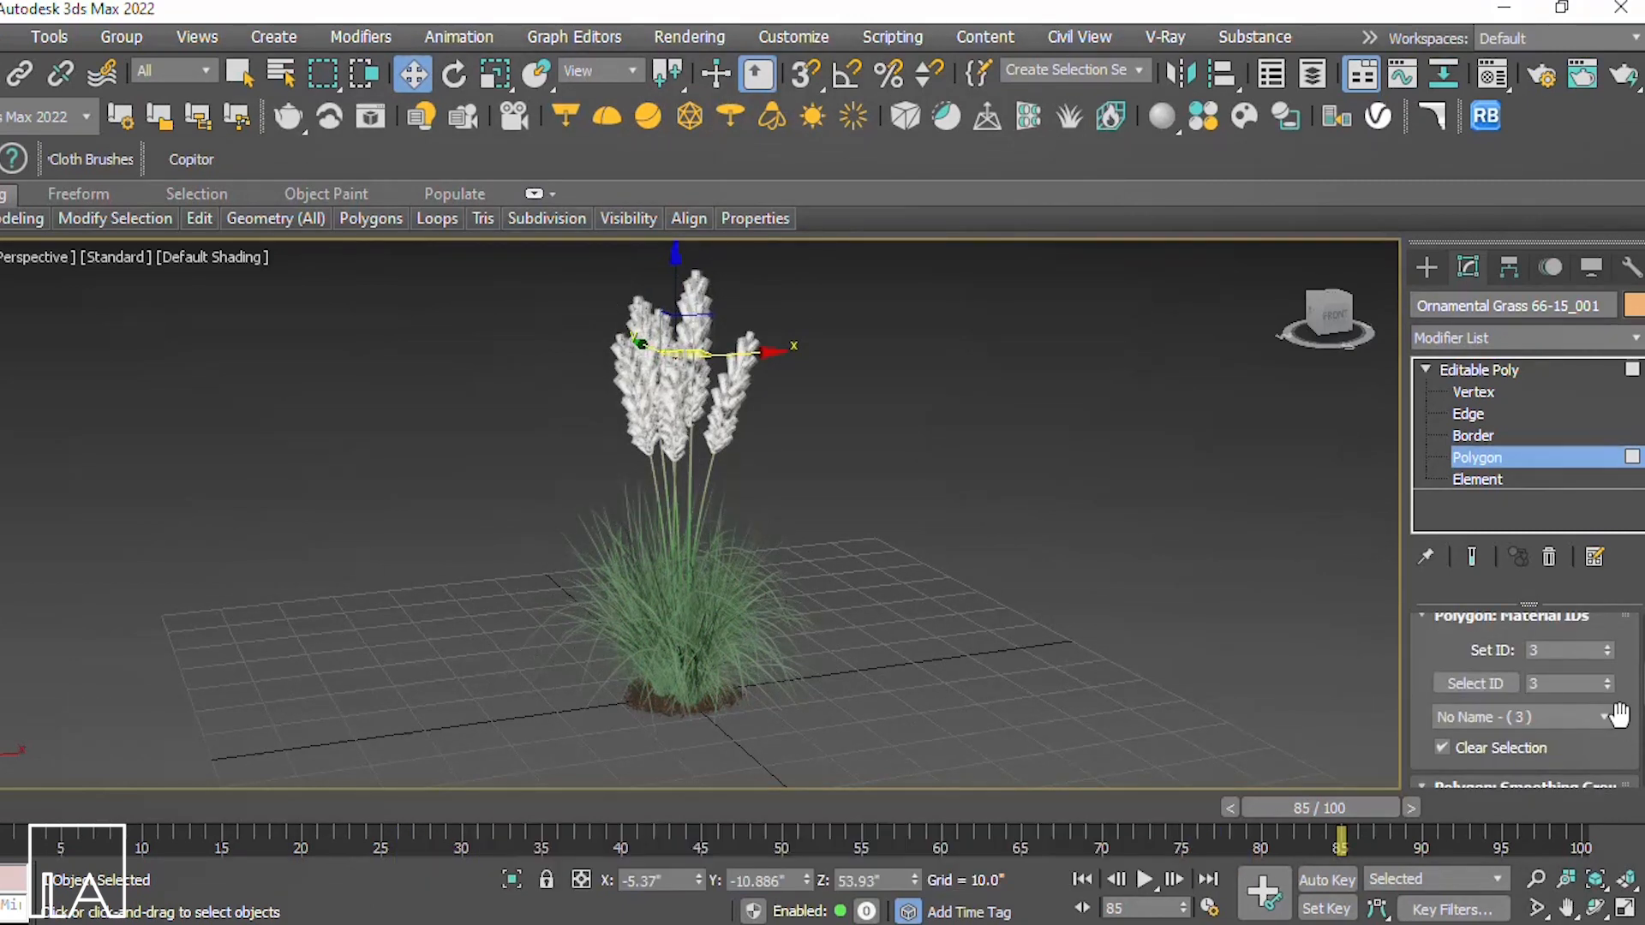
{"action": "scroll", "coordinate": [1632, 711], "scroll_direction": "up", "scroll_amount": 1}
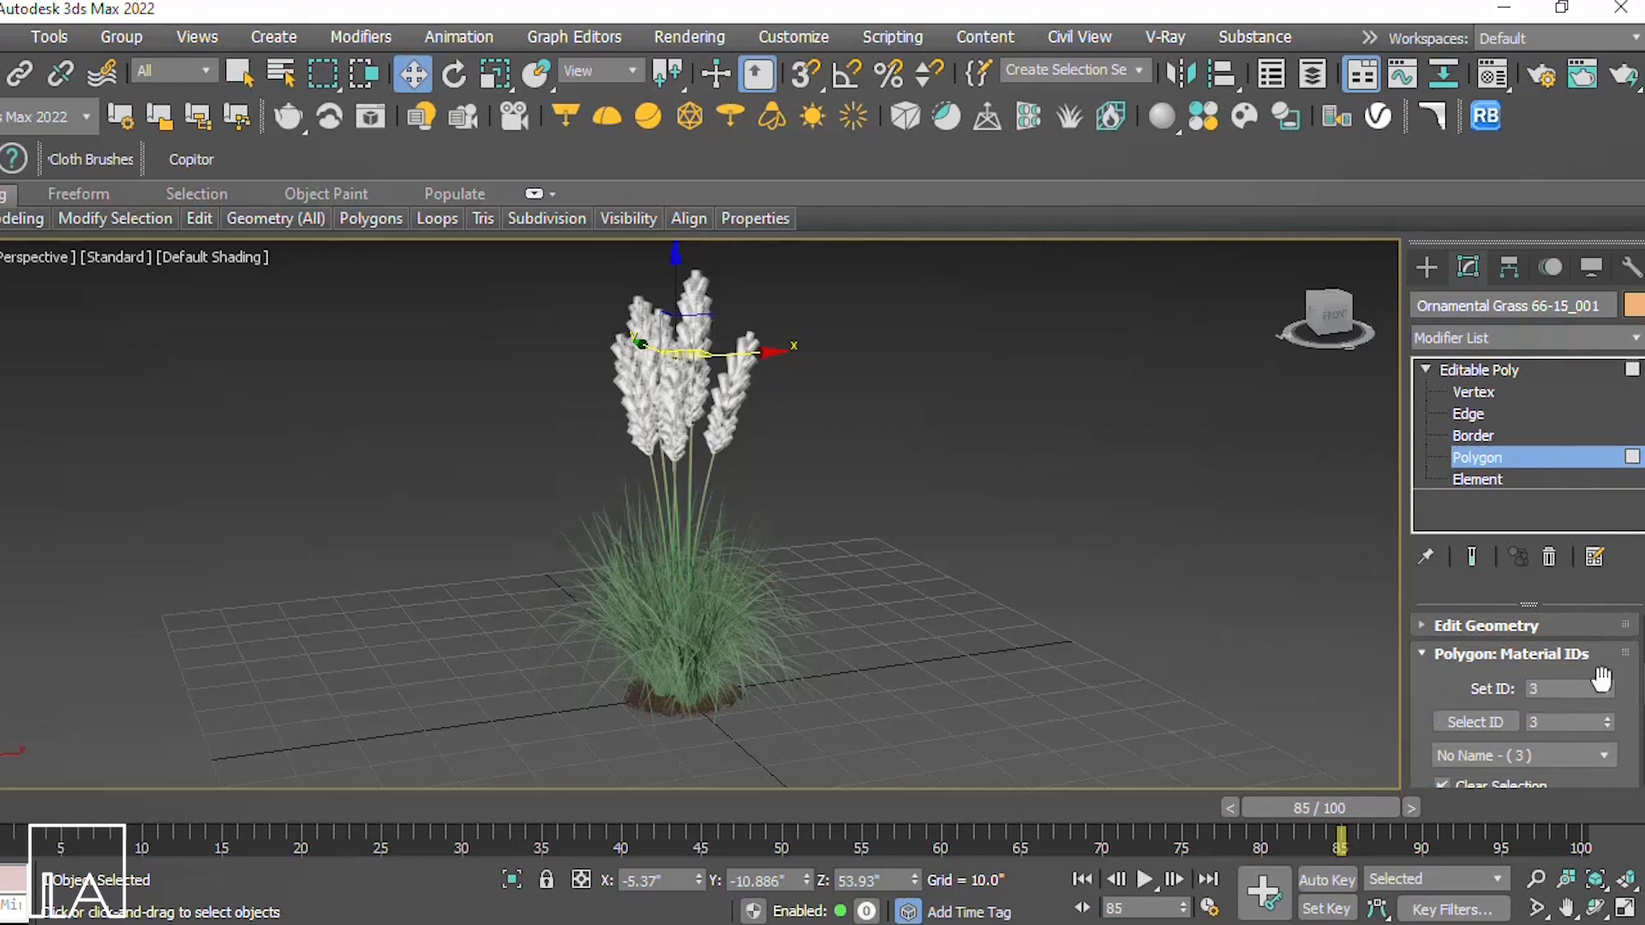
{"action": "scroll", "coordinate": [1628, 719], "scroll_direction": "down", "scroll_amount": 2}
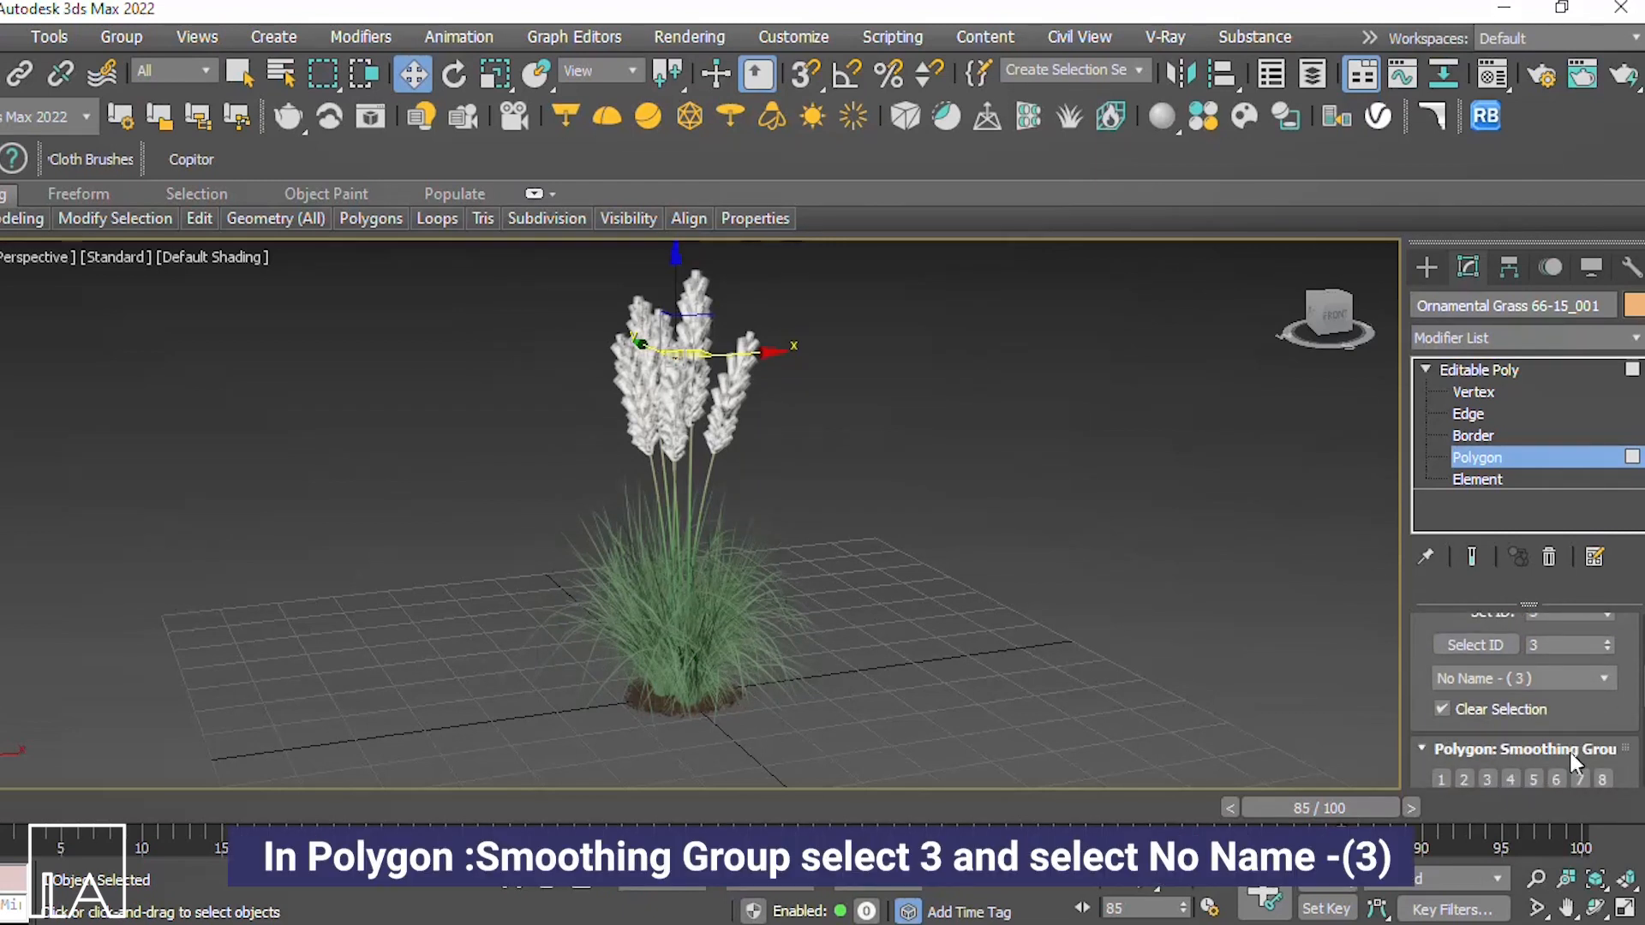
{"action": "scroll", "coordinate": [1515, 719], "scroll_direction": "down", "scroll_amount": 2}
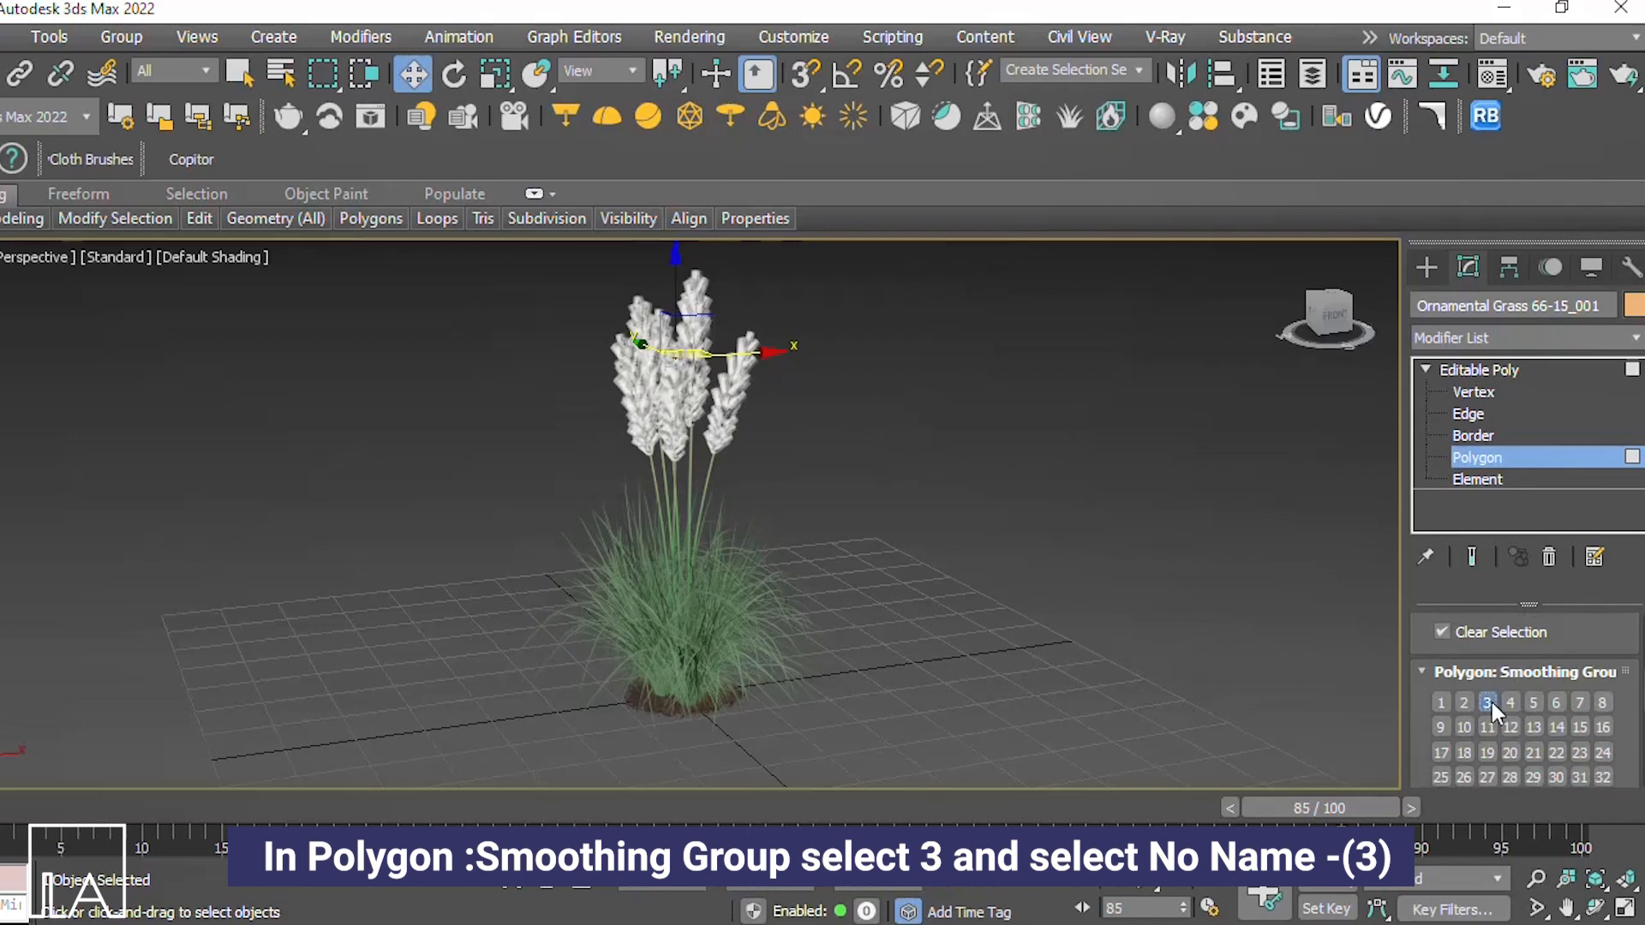
{"action": "left_click", "coordinate": [1488, 702]}
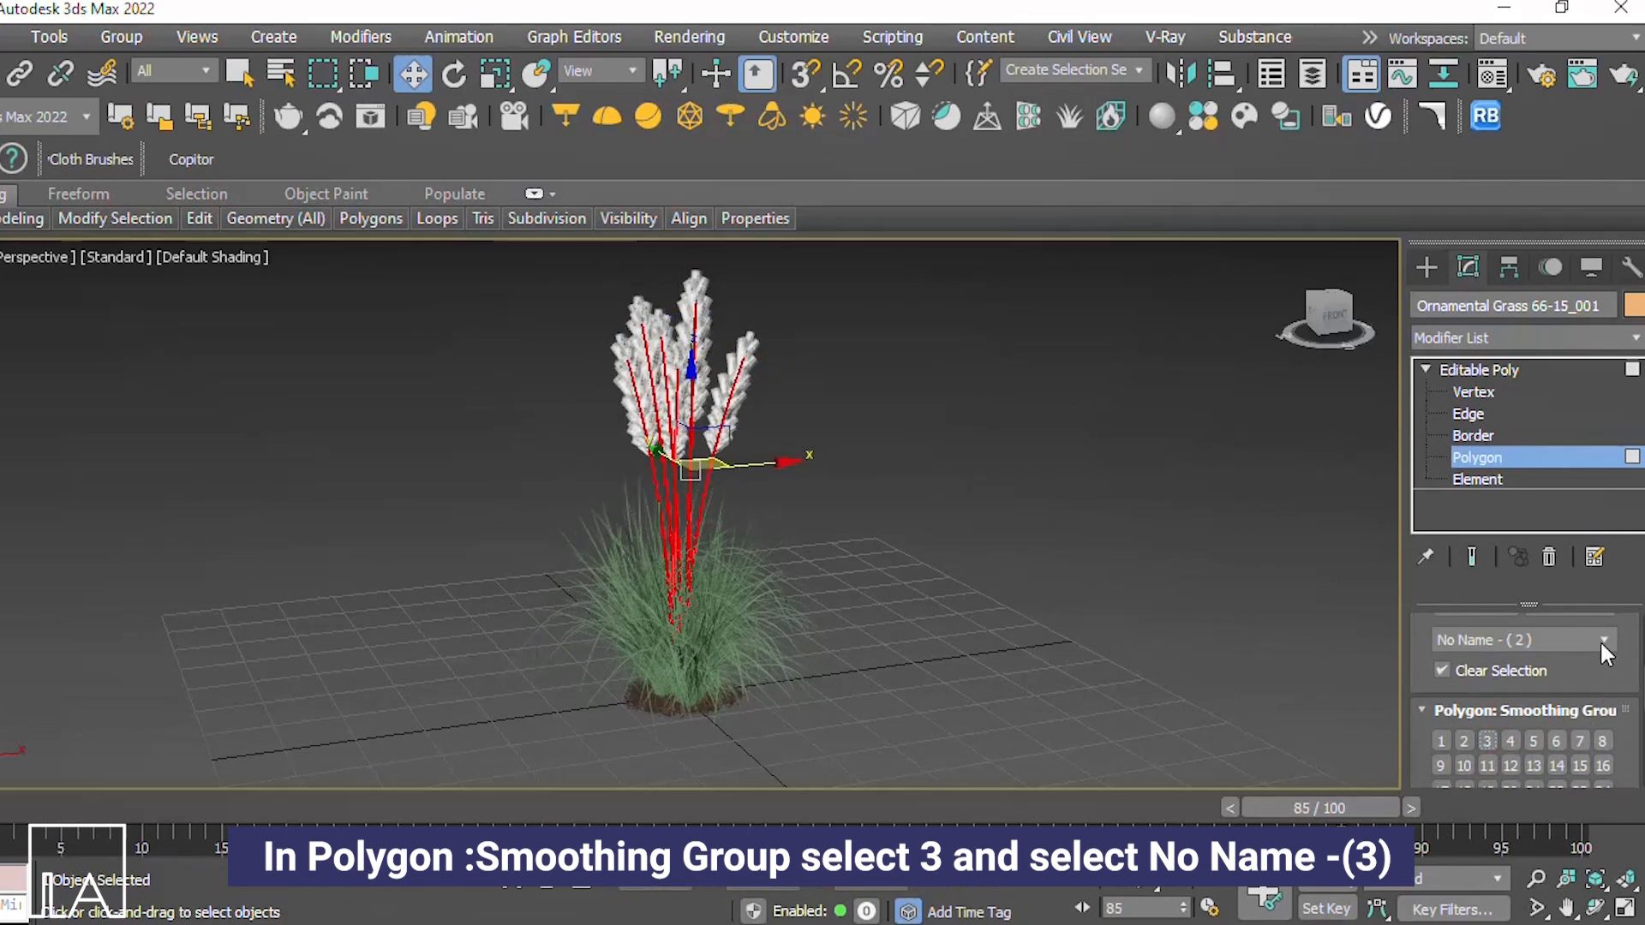
Step: Select all seed head polygons by choosing the material ID entry No Name - ( 3 )
{"action": "left_click", "coordinate": [1601, 640]}
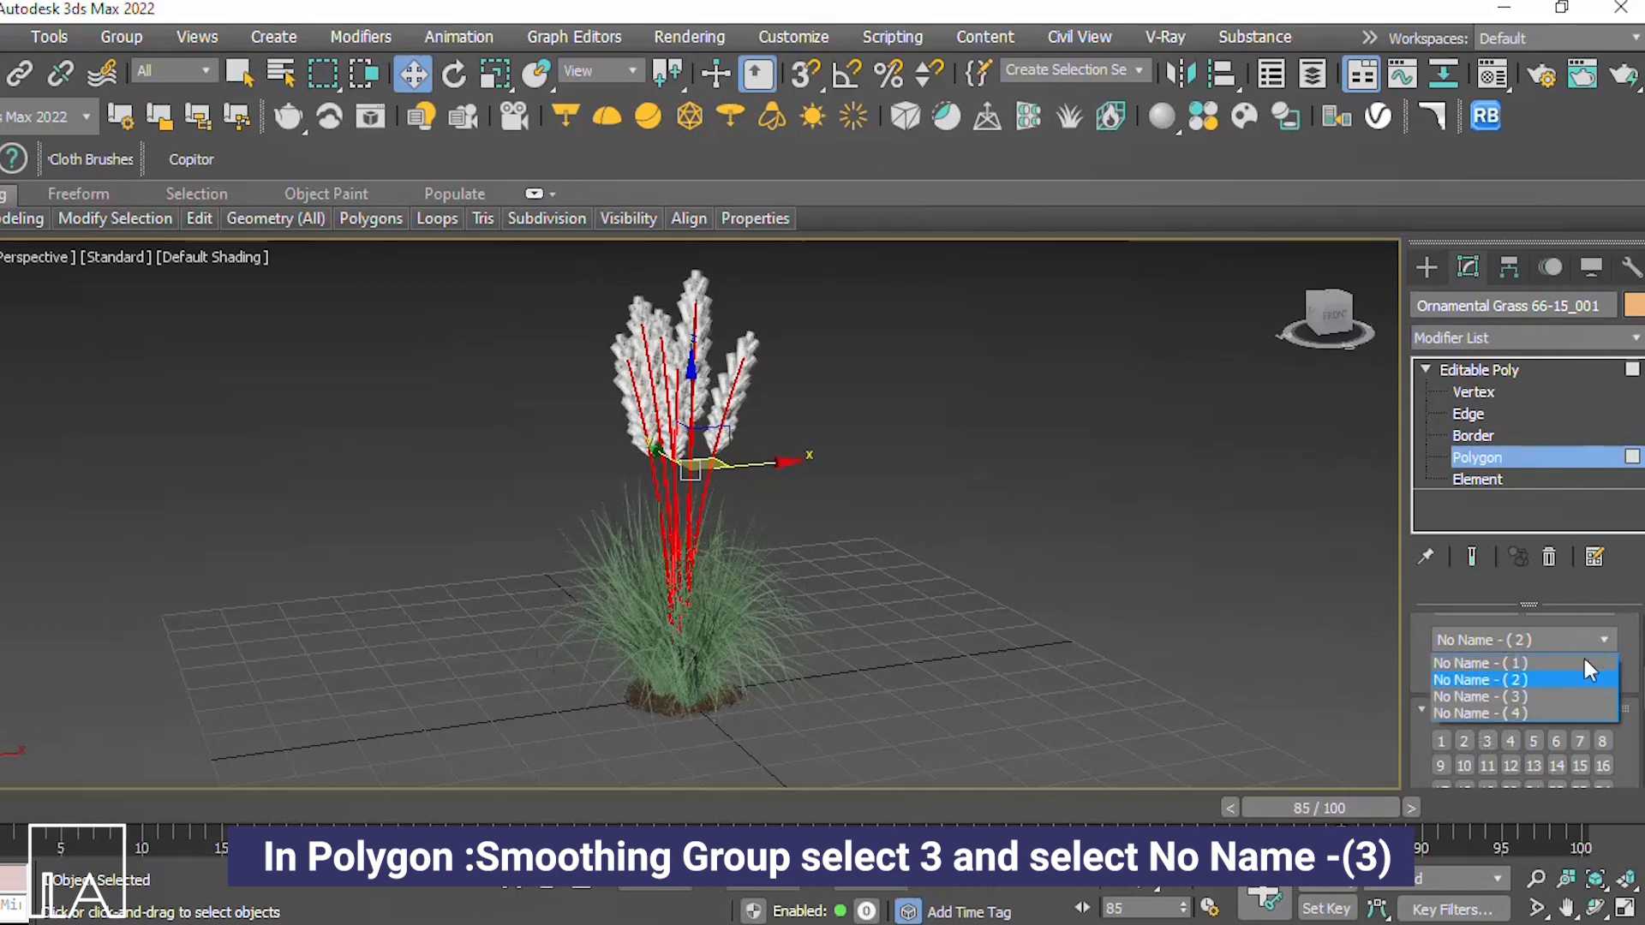
{"action": "left_click", "coordinate": [1570, 694]}
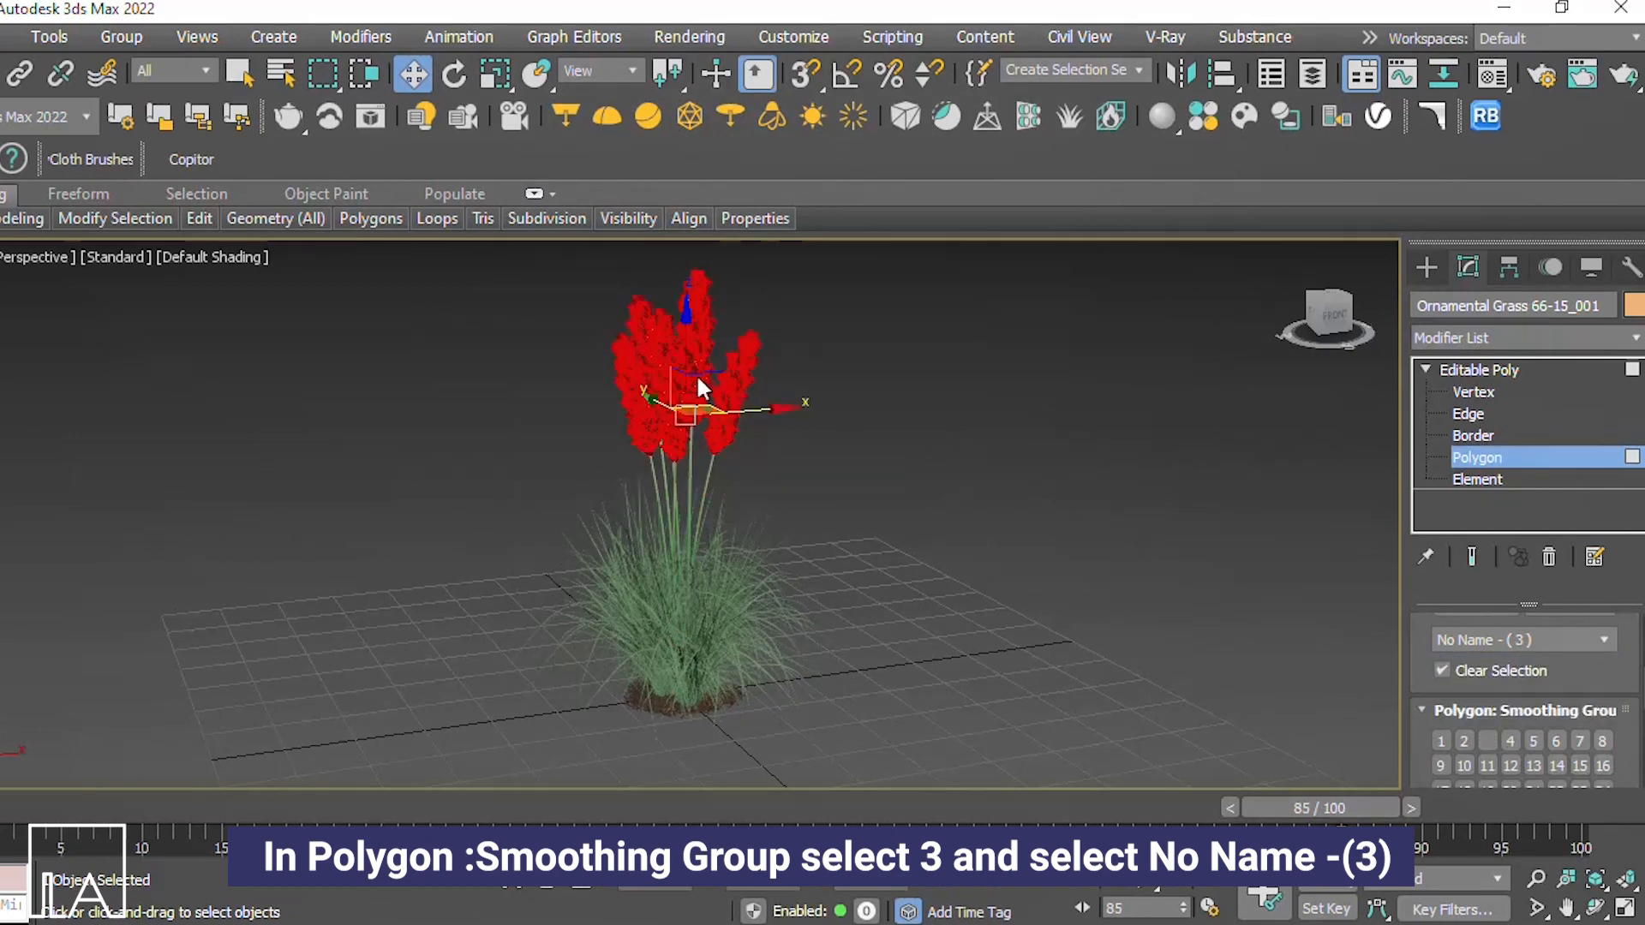
{"action": "scroll", "coordinate": [665, 375], "scroll_direction": "up", "scroll_amount": 4}
{"action": "scroll", "coordinate": [664, 375], "scroll_direction": "down", "scroll_amount": 4}
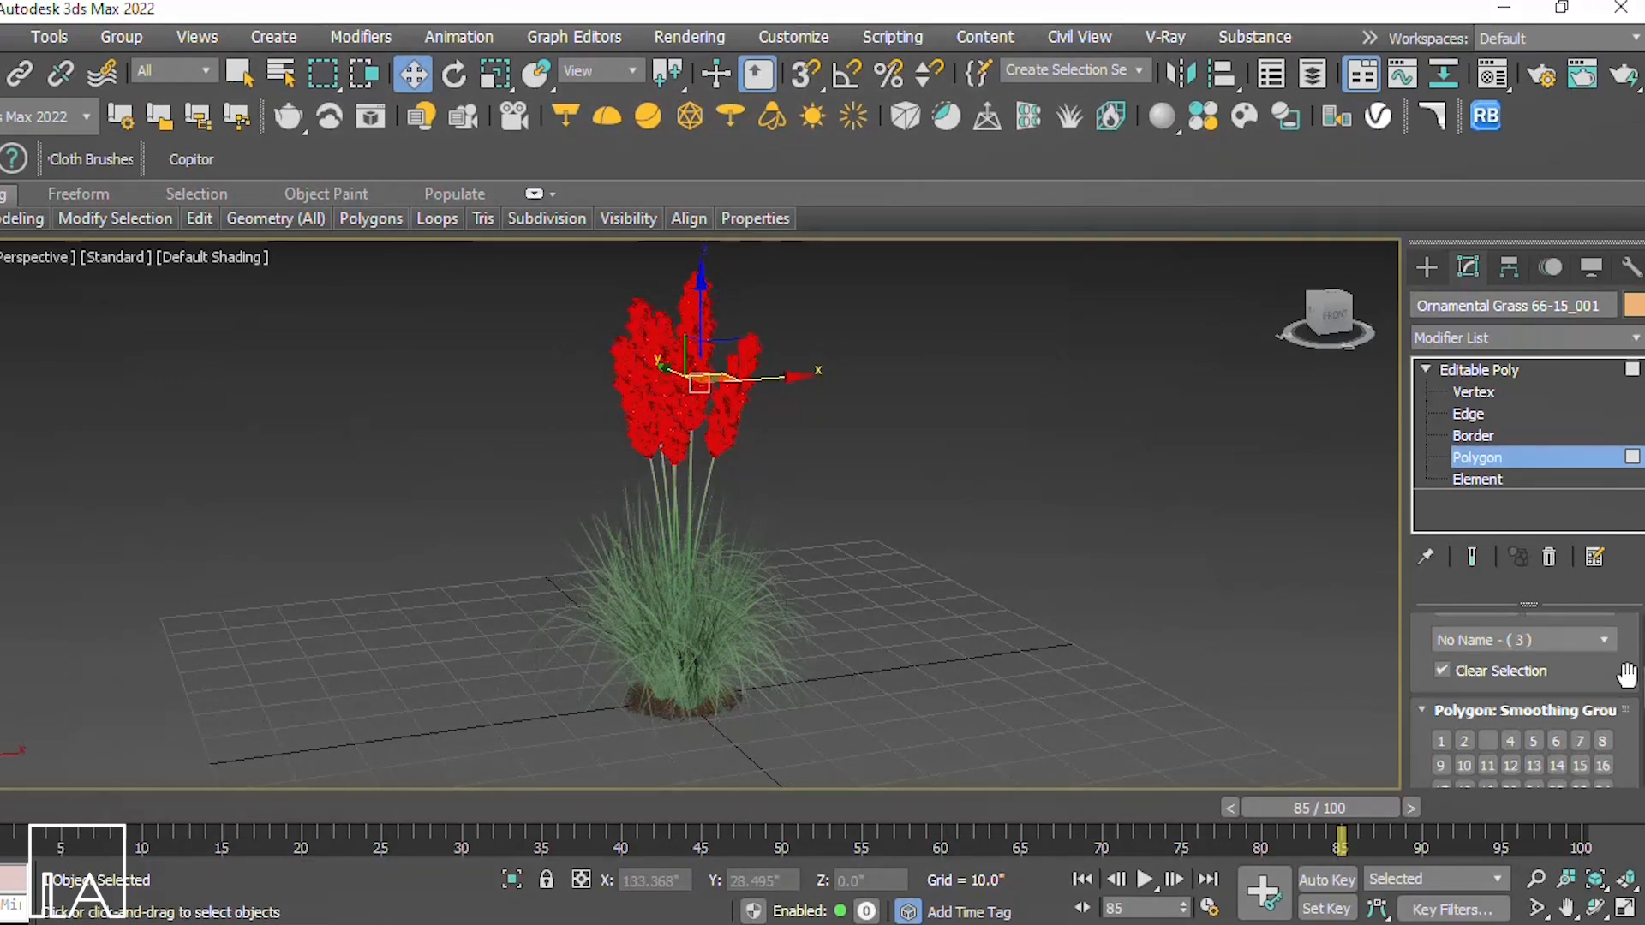
Step: Enable Use Soft Selection for the selected seed head polygons
{"action": "scroll", "coordinate": [1632, 677], "scroll_direction": "up", "scroll_amount": 6}
{"action": "scroll", "coordinate": [1551, 691], "scroll_direction": "down", "scroll_amount": 3}
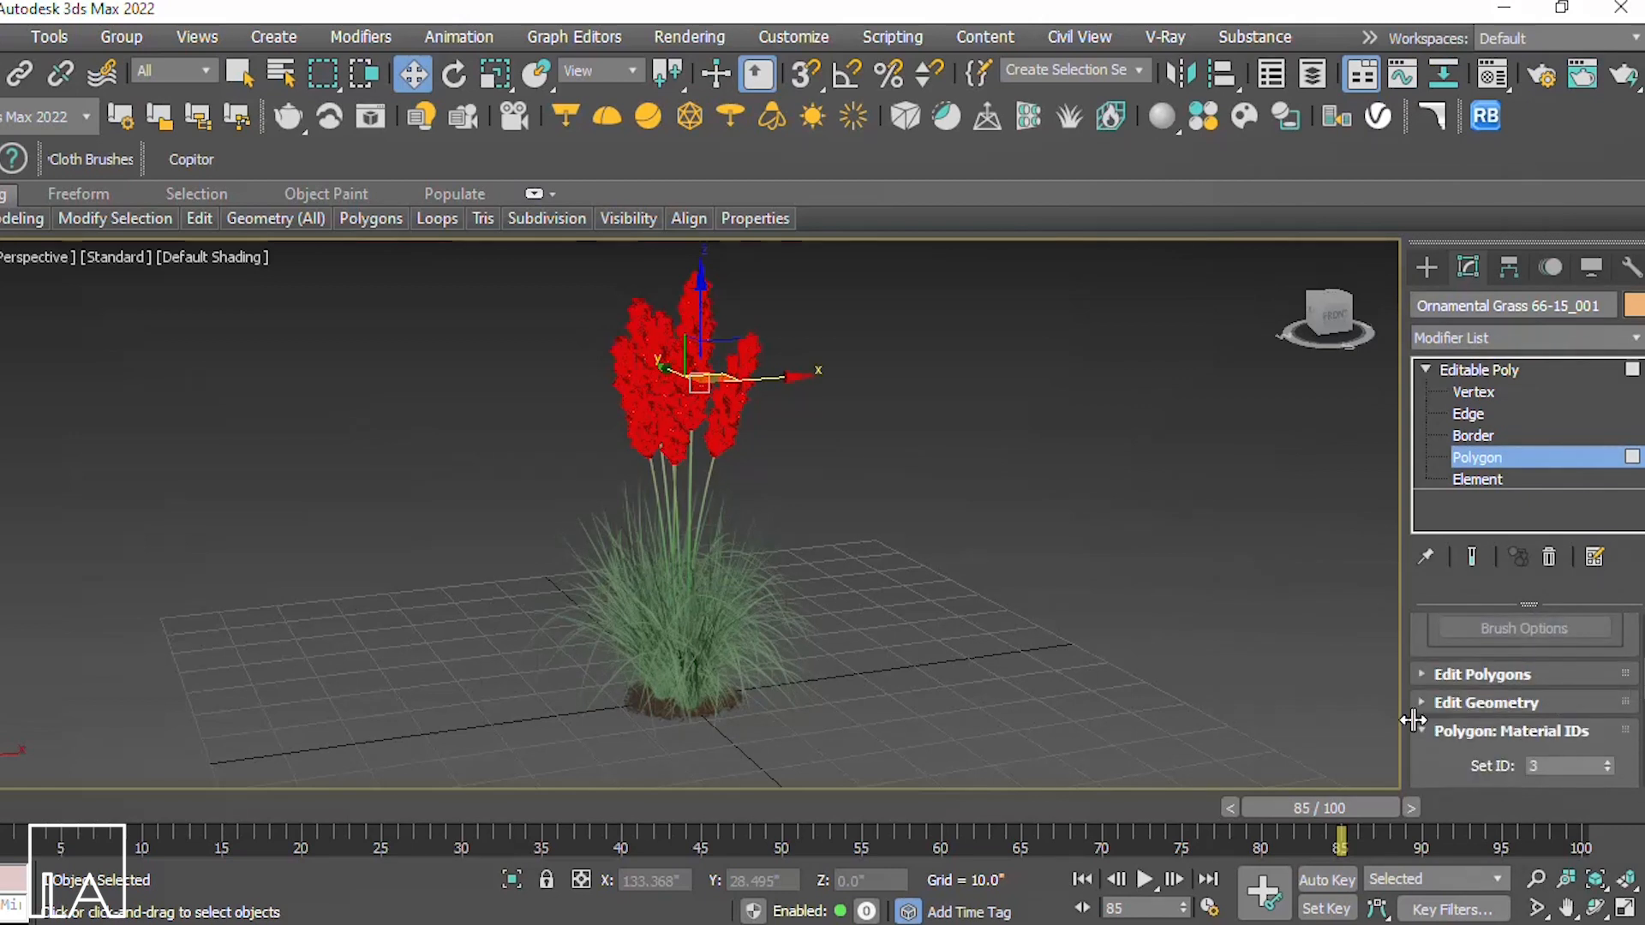
{"action": "scroll", "coordinate": [1632, 699], "scroll_direction": "up", "scroll_amount": 5}
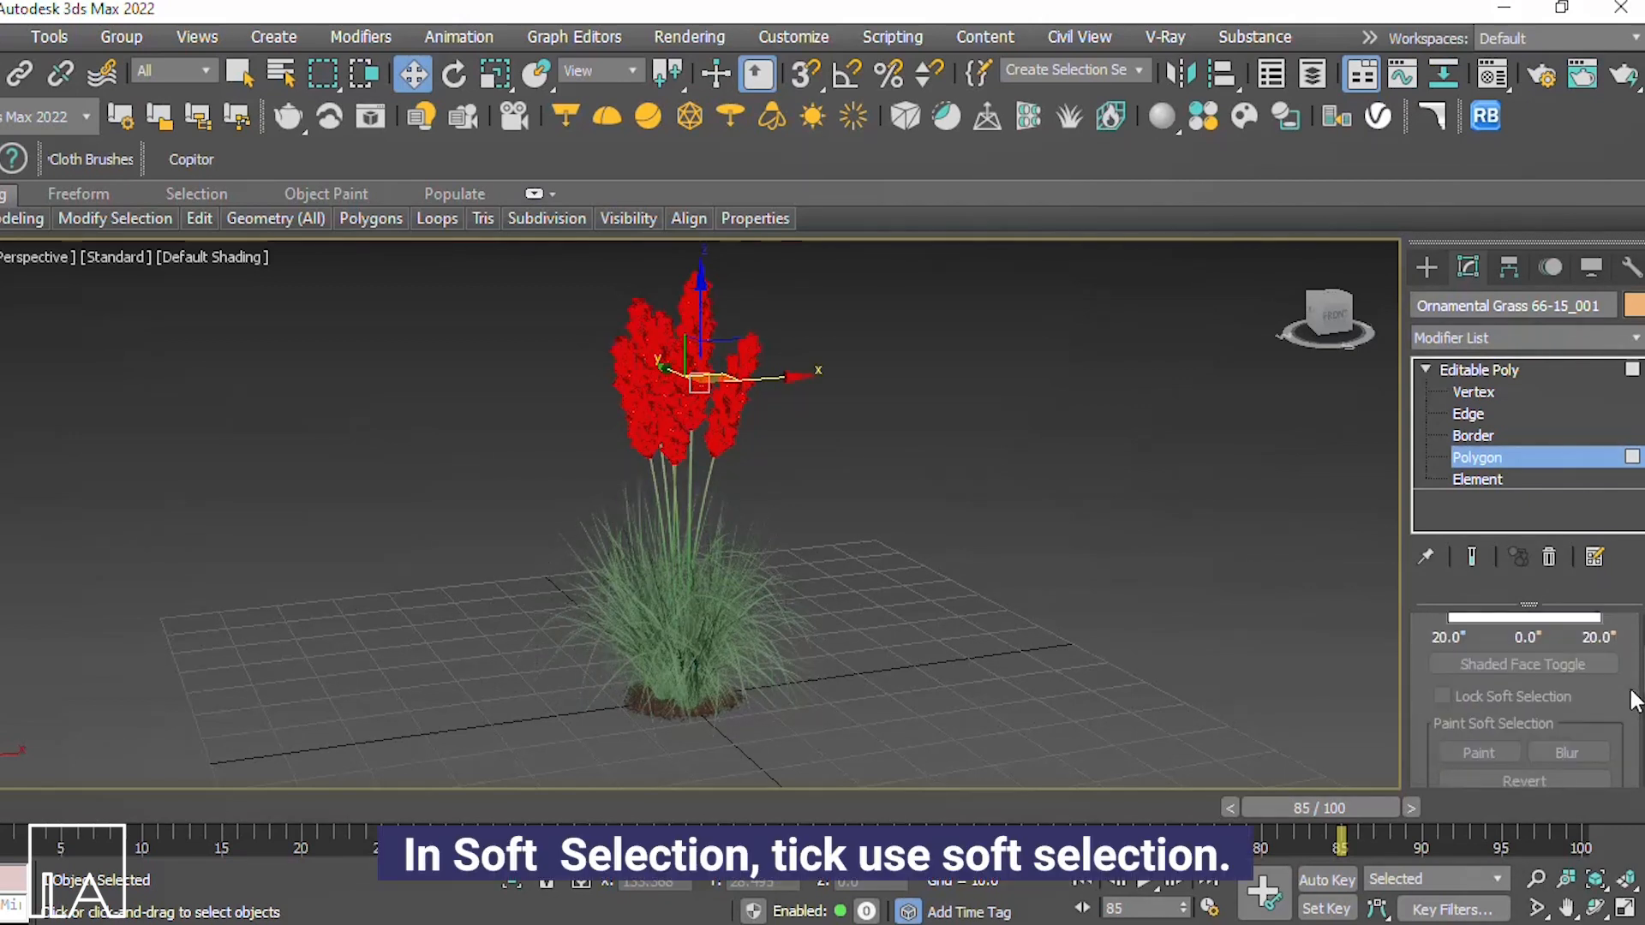
{"action": "scroll", "coordinate": [1632, 700], "scroll_direction": "up", "scroll_amount": 4}
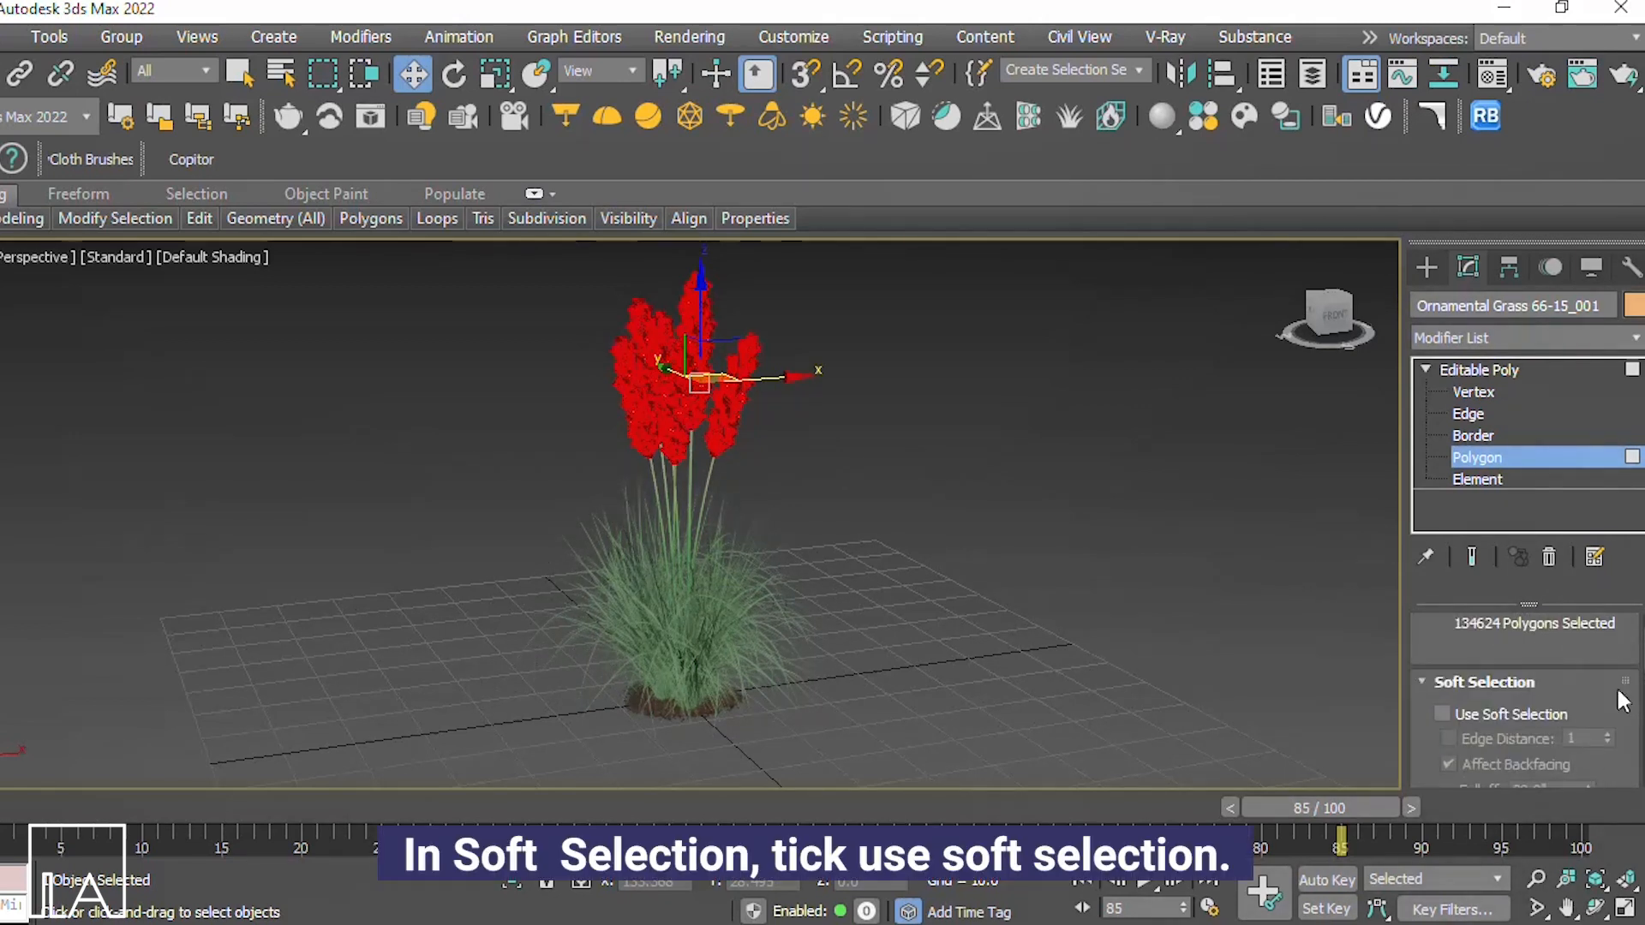
{"action": "left_click", "coordinate": [1443, 708]}
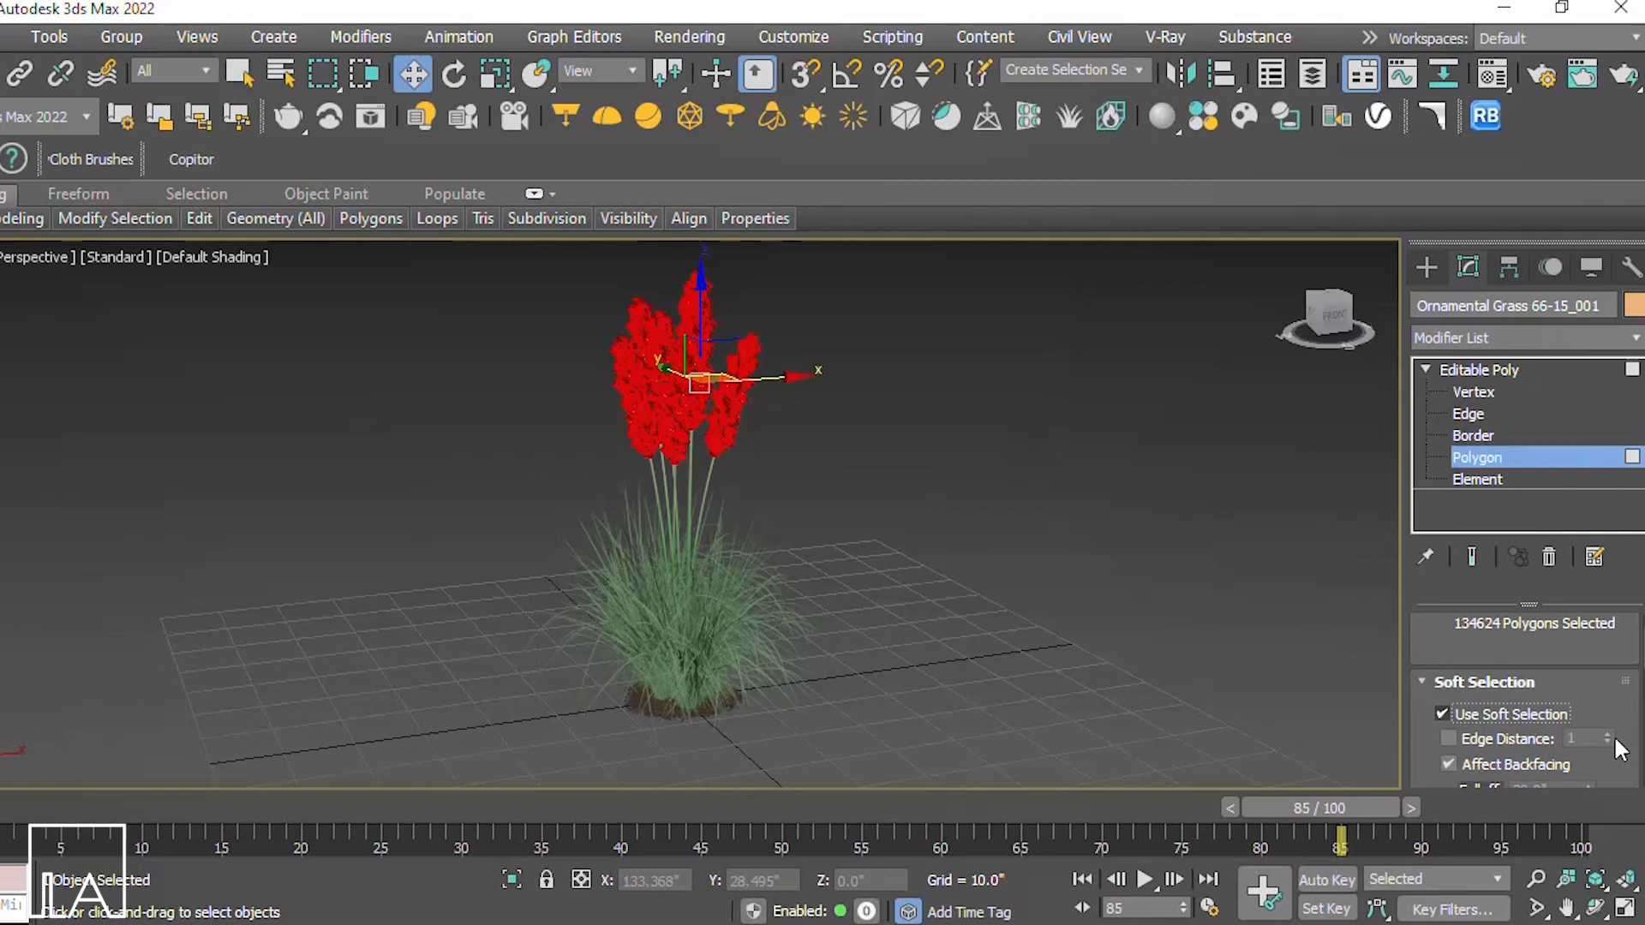
{"action": "scroll", "coordinate": [1616, 741], "scroll_direction": "down", "scroll_amount": 3}
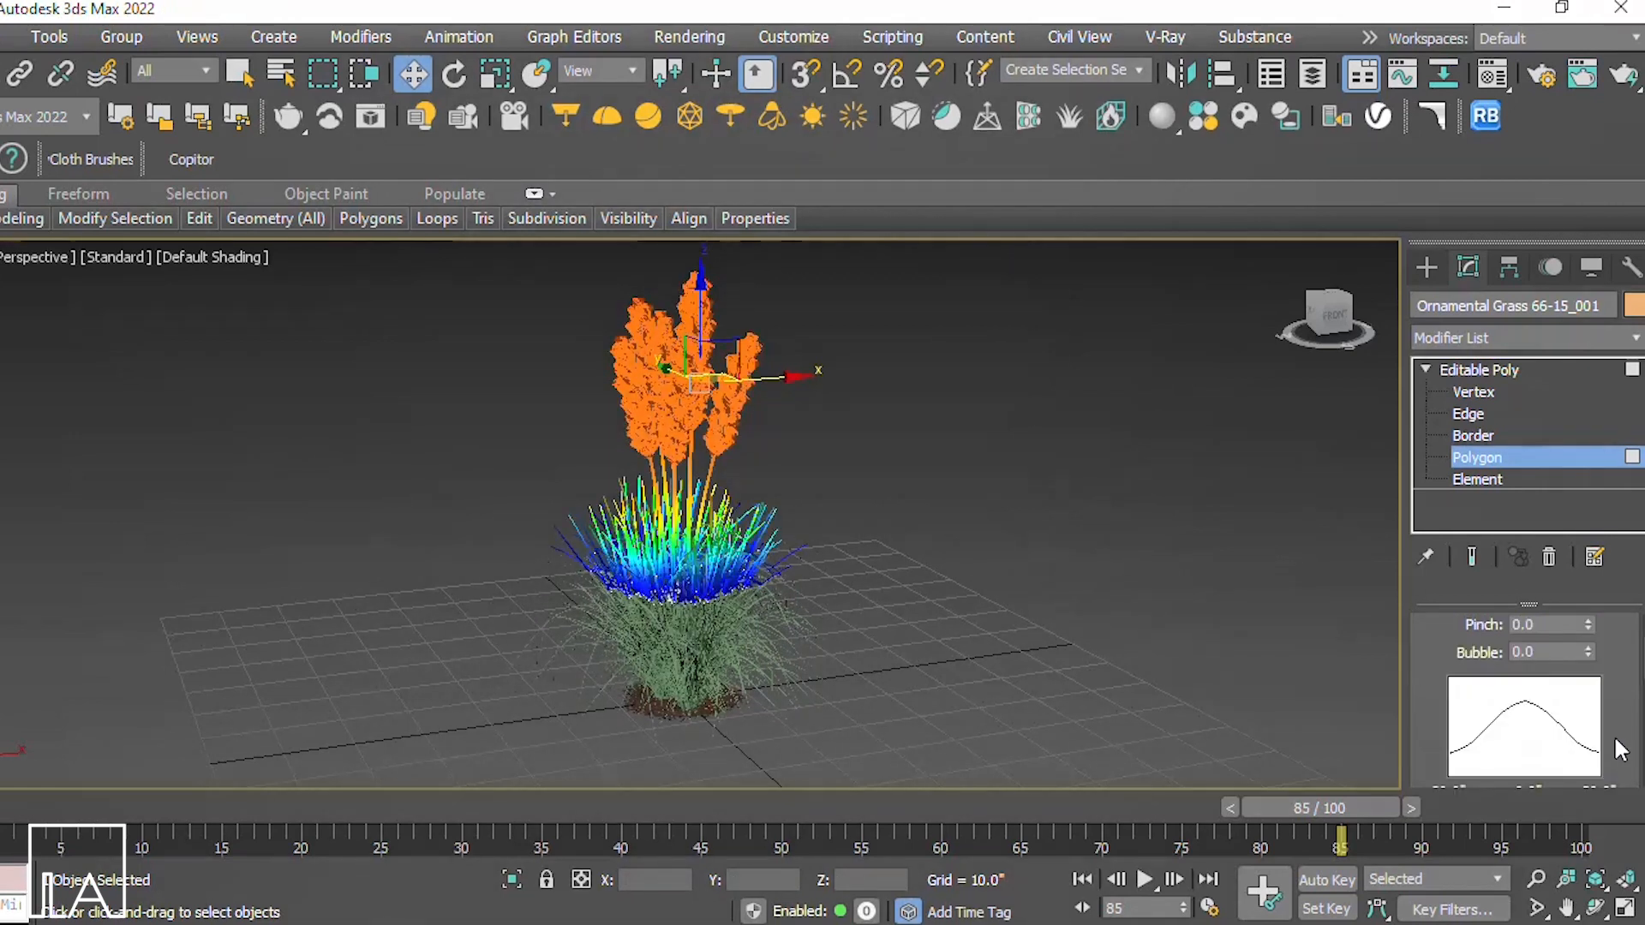
{"action": "scroll", "coordinate": [1615, 734], "scroll_direction": "up", "scroll_amount": 2}
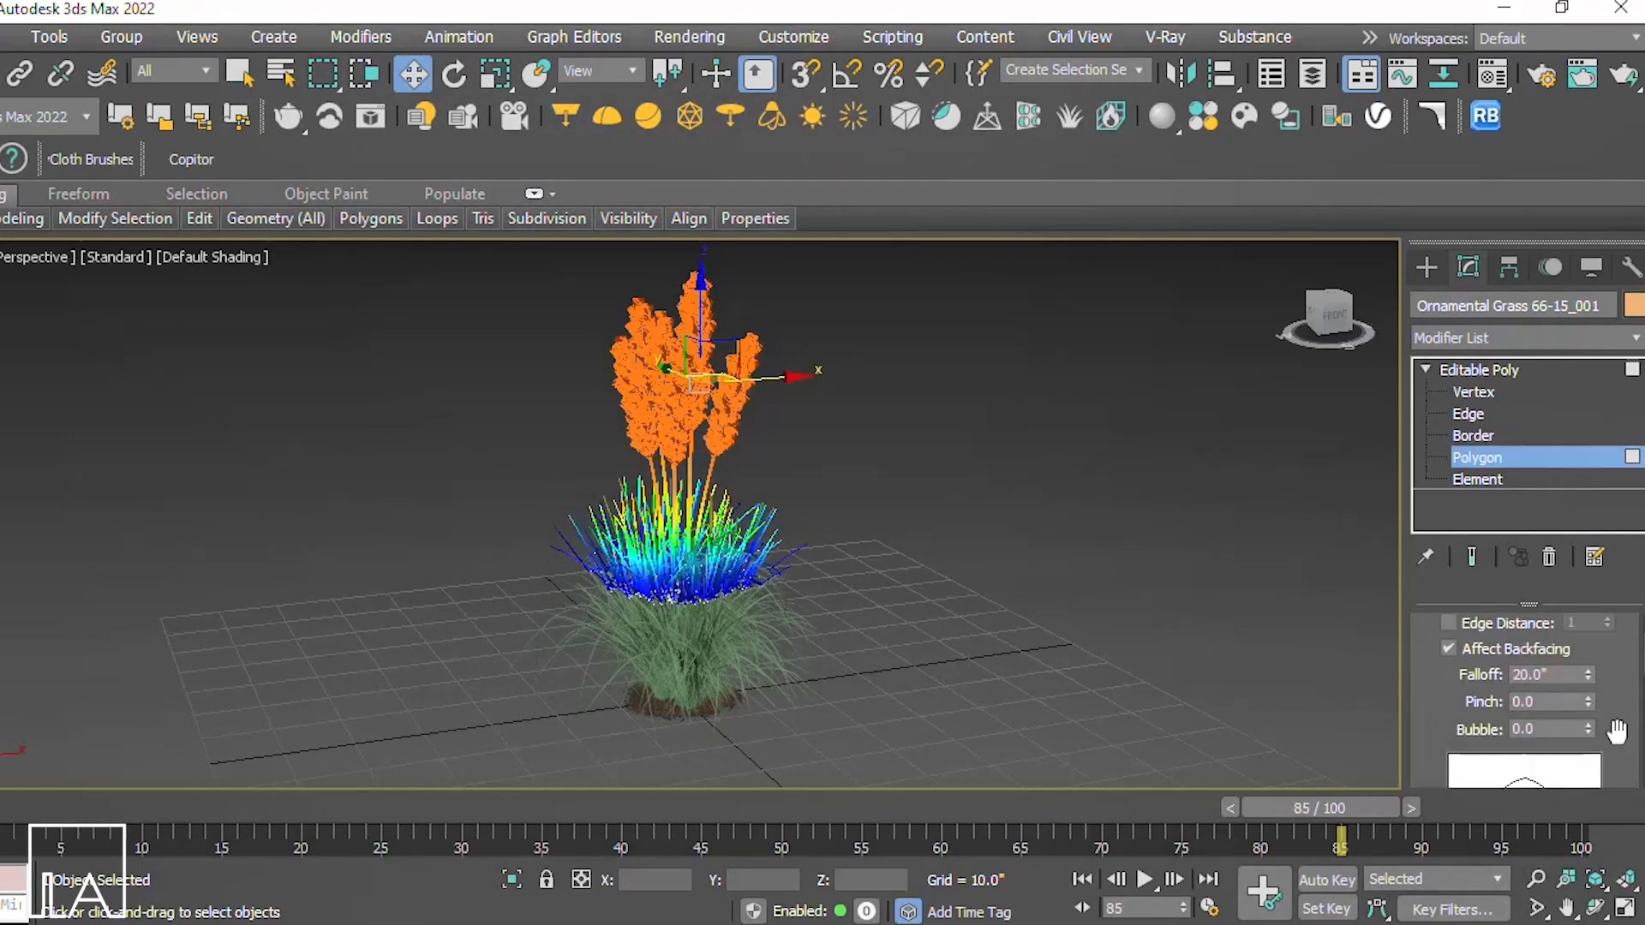
Step: Try a soft selection falloff of 40 inches on the seed head polygons
{"action": "left_click", "coordinate": [1554, 676]}
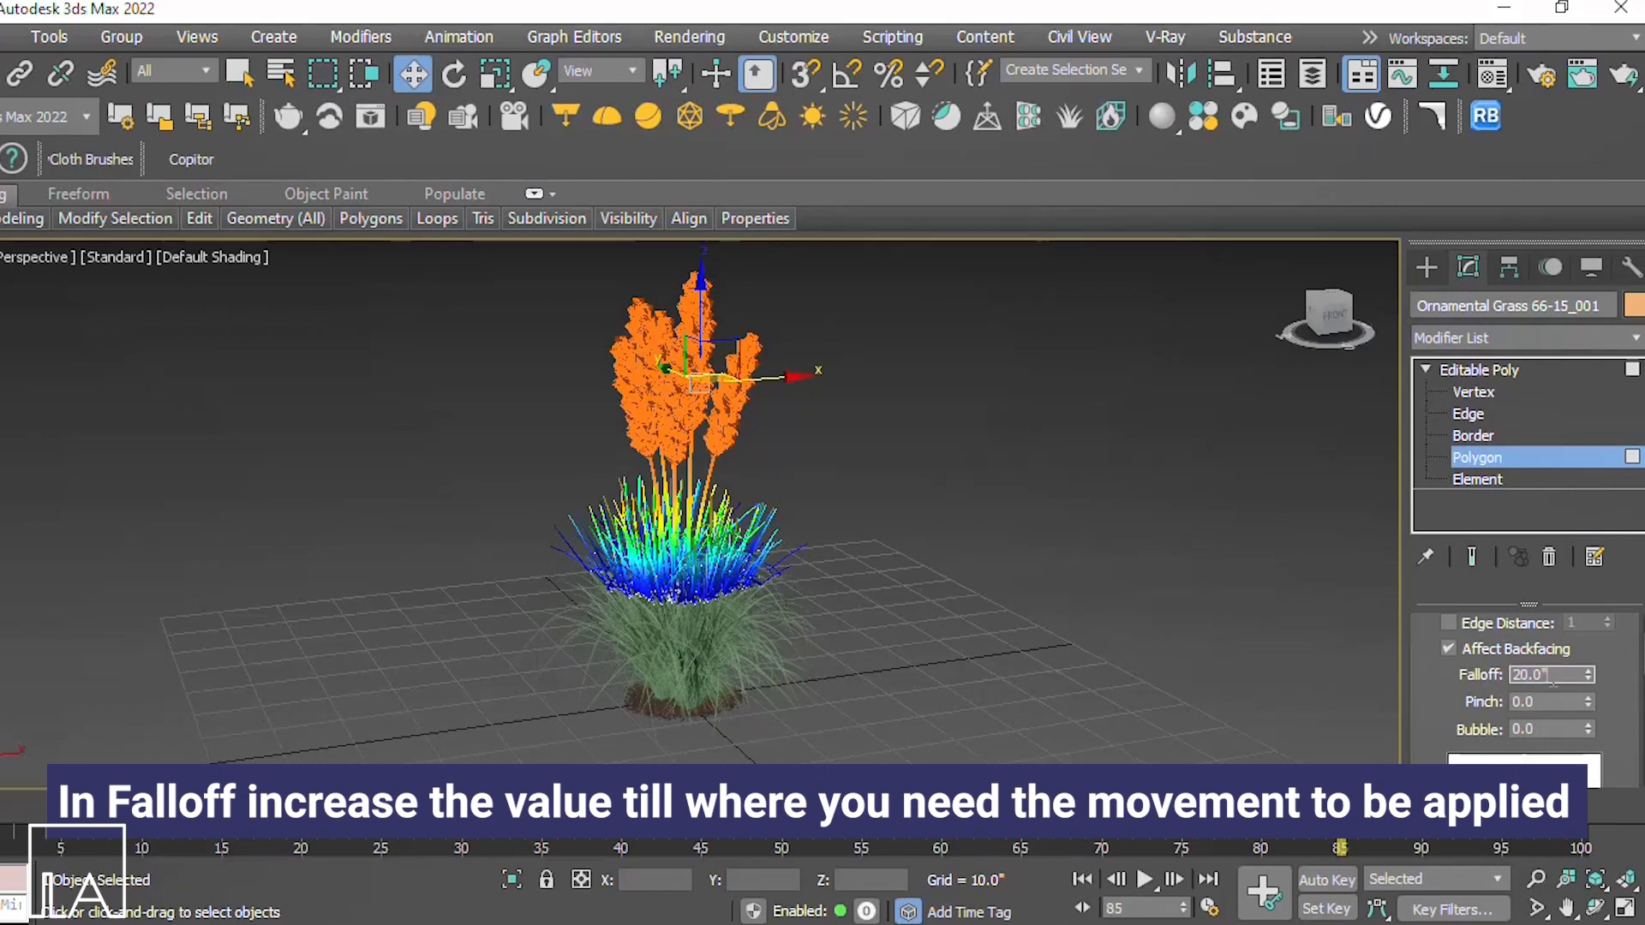
{"action": "key", "text": "BackSpace"}
{"action": "key", "text": "BackSpace"}
{"action": "key", "text": "BackSpace"}
{"action": "key", "text": "BackSpace"}
{"action": "key", "text": "BackSpace"}
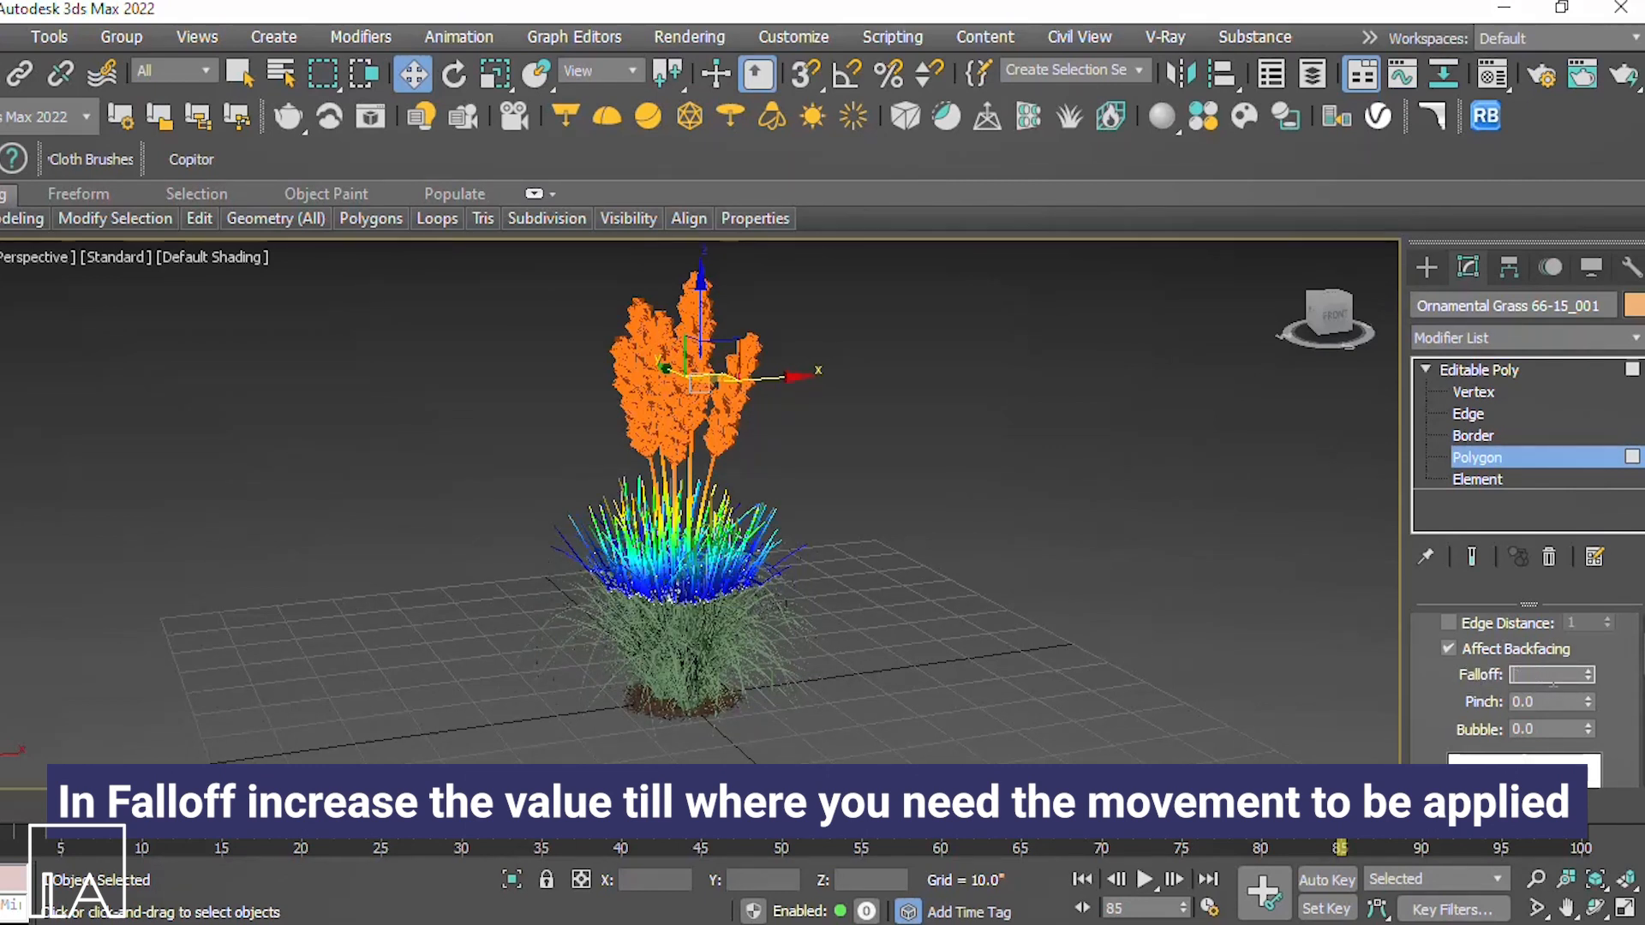
{"action": "type", "text": "40"}
{"action": "key", "text": "Return"}
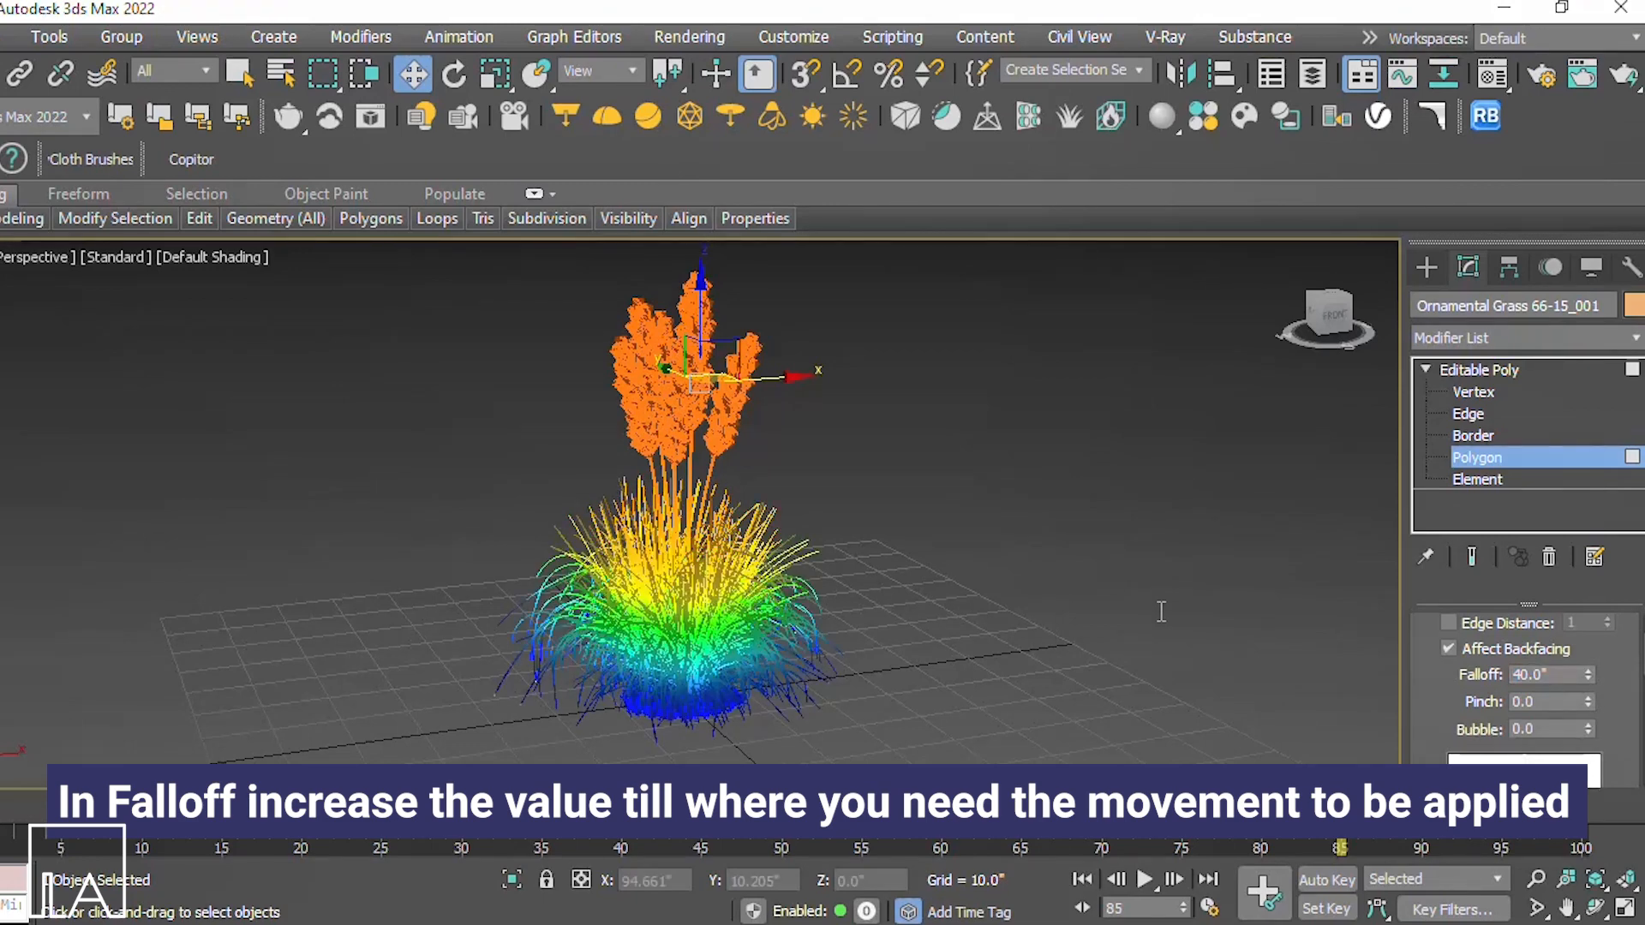
Step: Try soft selection falloff values of 38 and 30 inches to limit the influence near the plant's base
{"action": "scroll", "coordinate": [665, 686], "scroll_direction": "up", "scroll_amount": 3}
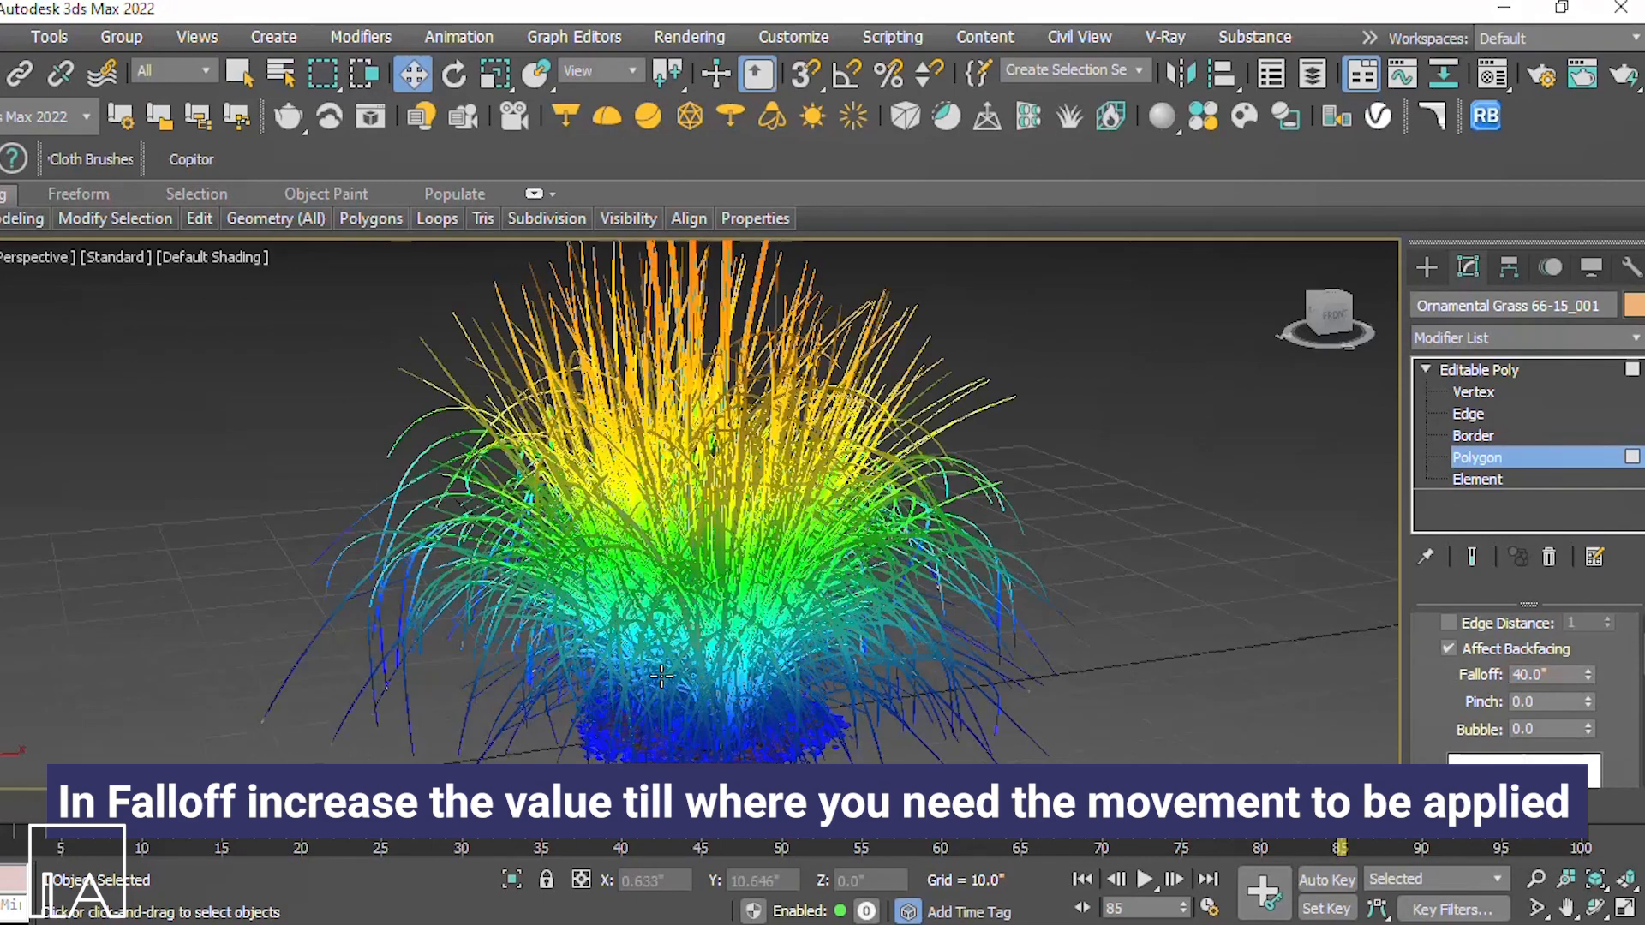
{"action": "mouse_move", "coordinate": [680, 683]}
{"action": "middle_mouse_down", "text": "alt"}
{"action": "mouse_move", "coordinate": [655, 644]}
{"action": "mouse_move", "coordinate": [698, 645]}
{"action": "mouse_move", "coordinate": [681, 675]}
{"action": "middle_mouse_up", "text": "alt"}
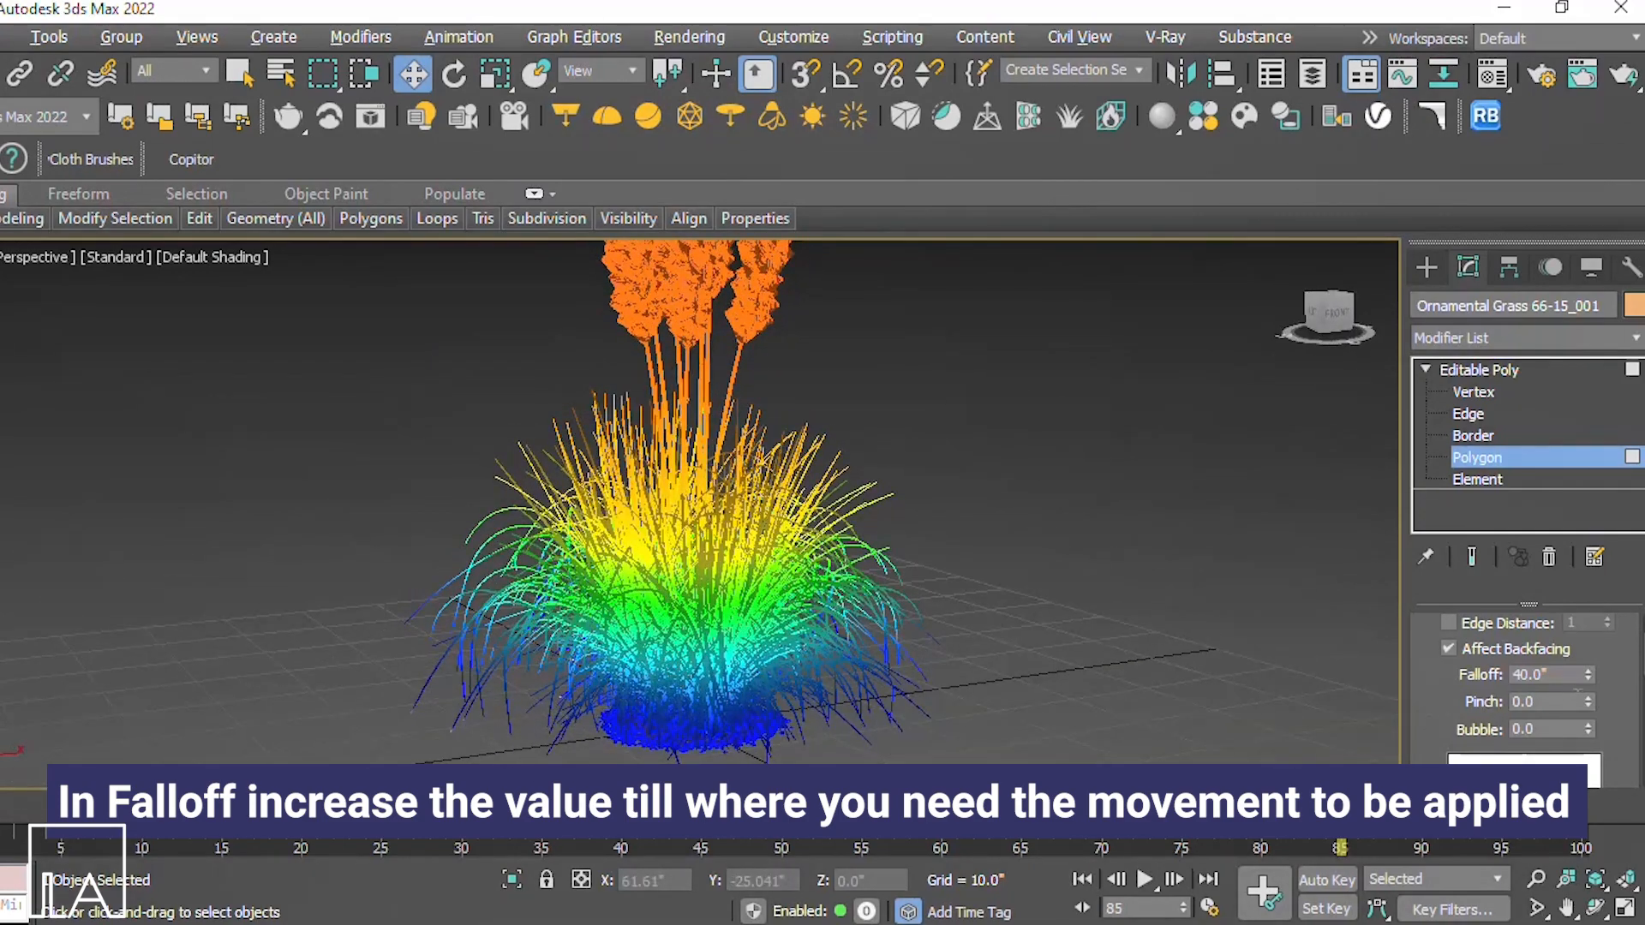
{"action": "key", "text": "BackSpace"}
{"action": "key", "text": "BackSpace"}
{"action": "type", "text": "38"}
{"action": "key", "text": "Return"}
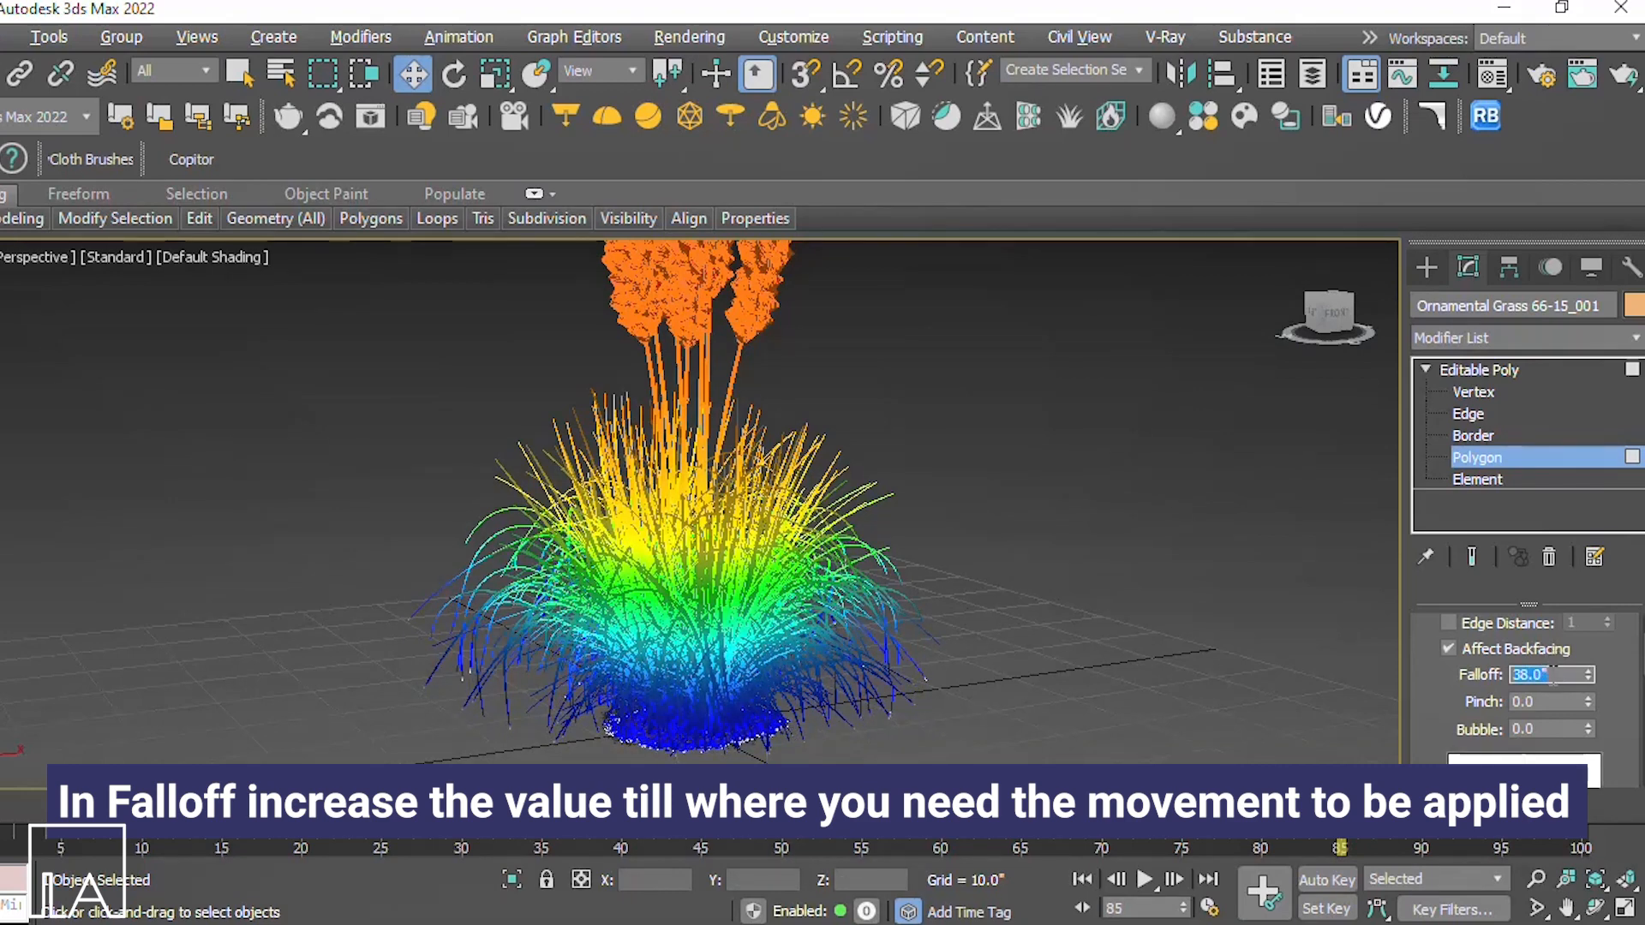
{"action": "type", "text": "30"}
{"action": "key", "text": "Return"}
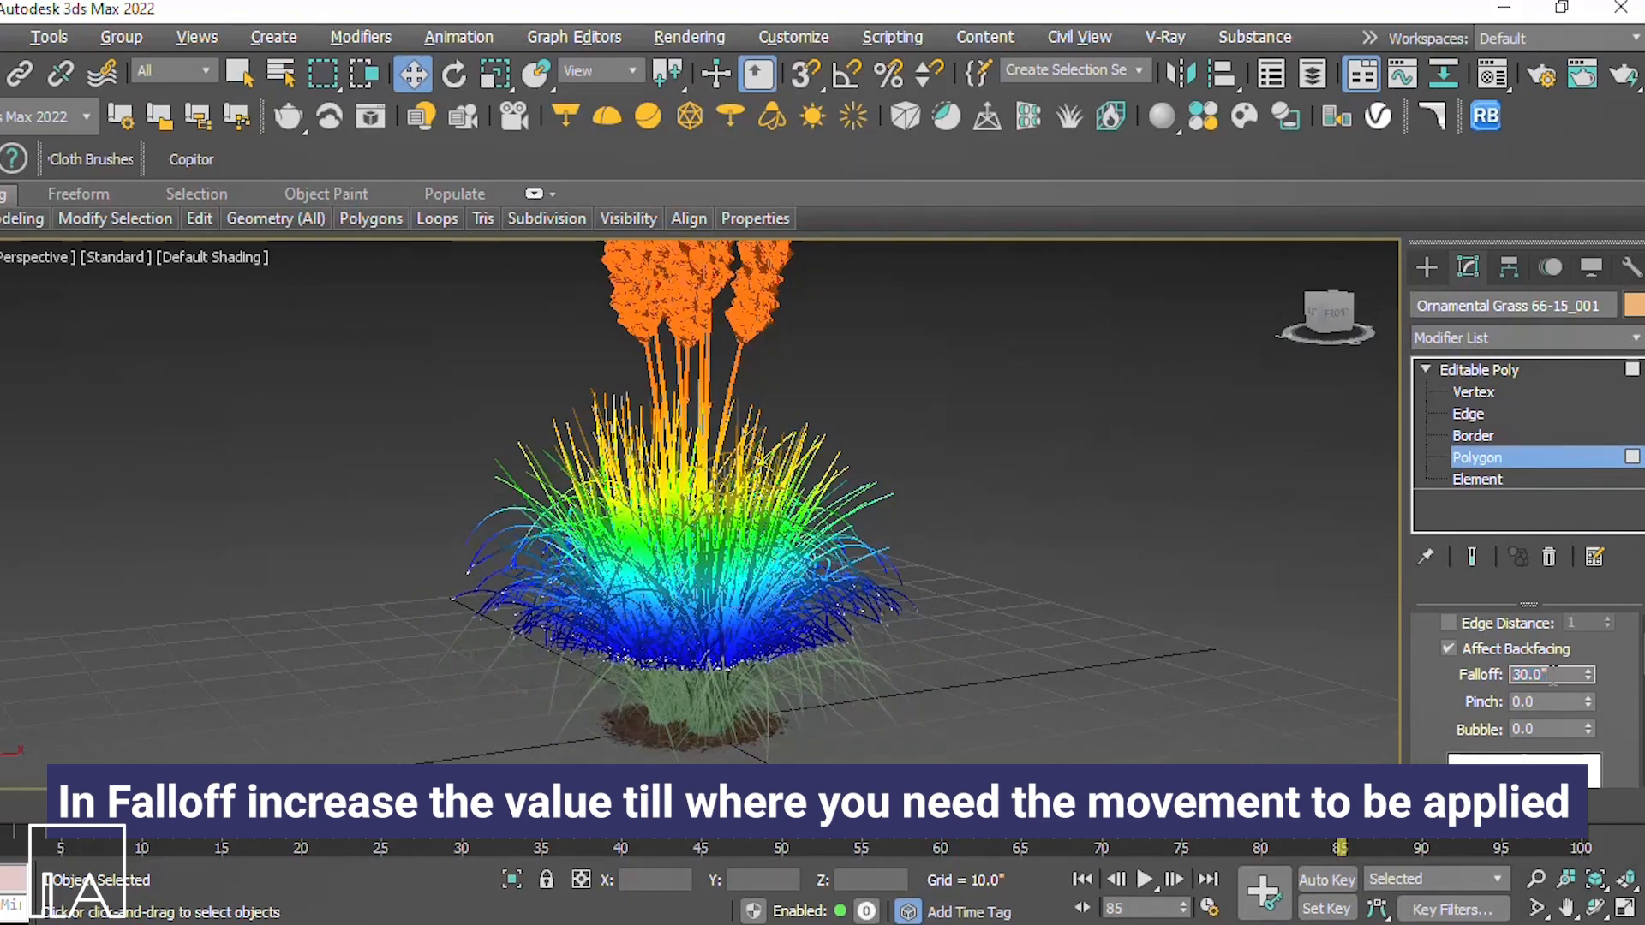
Step: Set the soft selection falloff to 35 inches
{"action": "type", "text": "30"}
{"action": "type", "text": "5"}
{"action": "key", "text": "Return"}
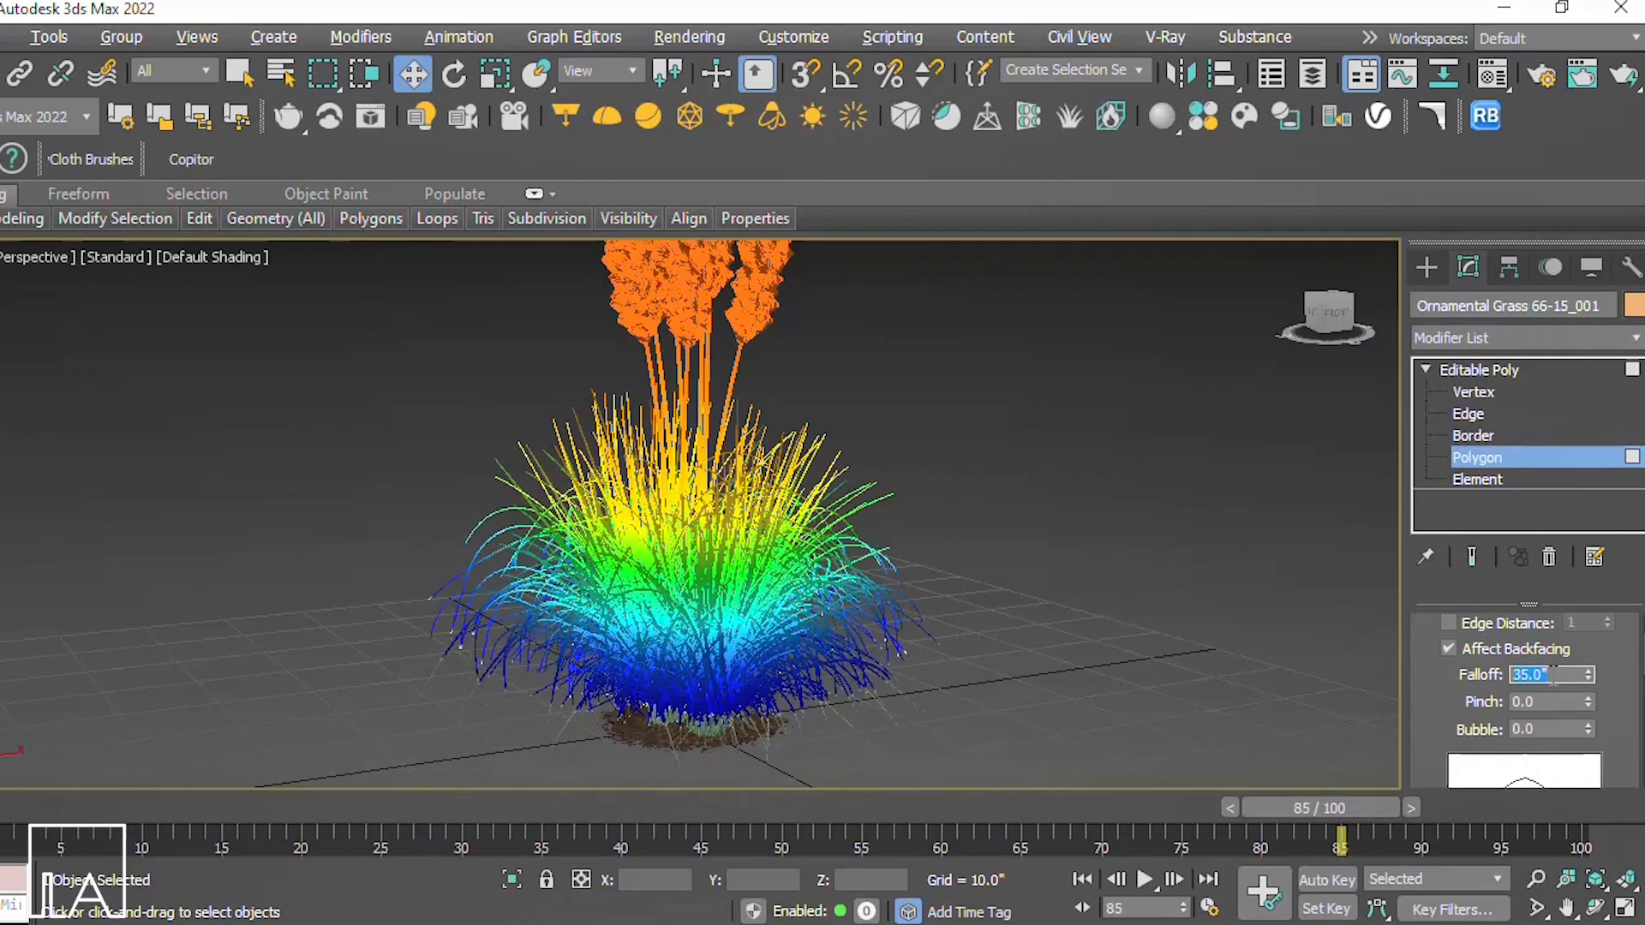
Step: Examine from several angles how far the soft selection gradient reaches down the leaves towards the plant's base
{"action": "scroll", "coordinate": [732, 671], "scroll_direction": "down", "scroll_amount": 3}
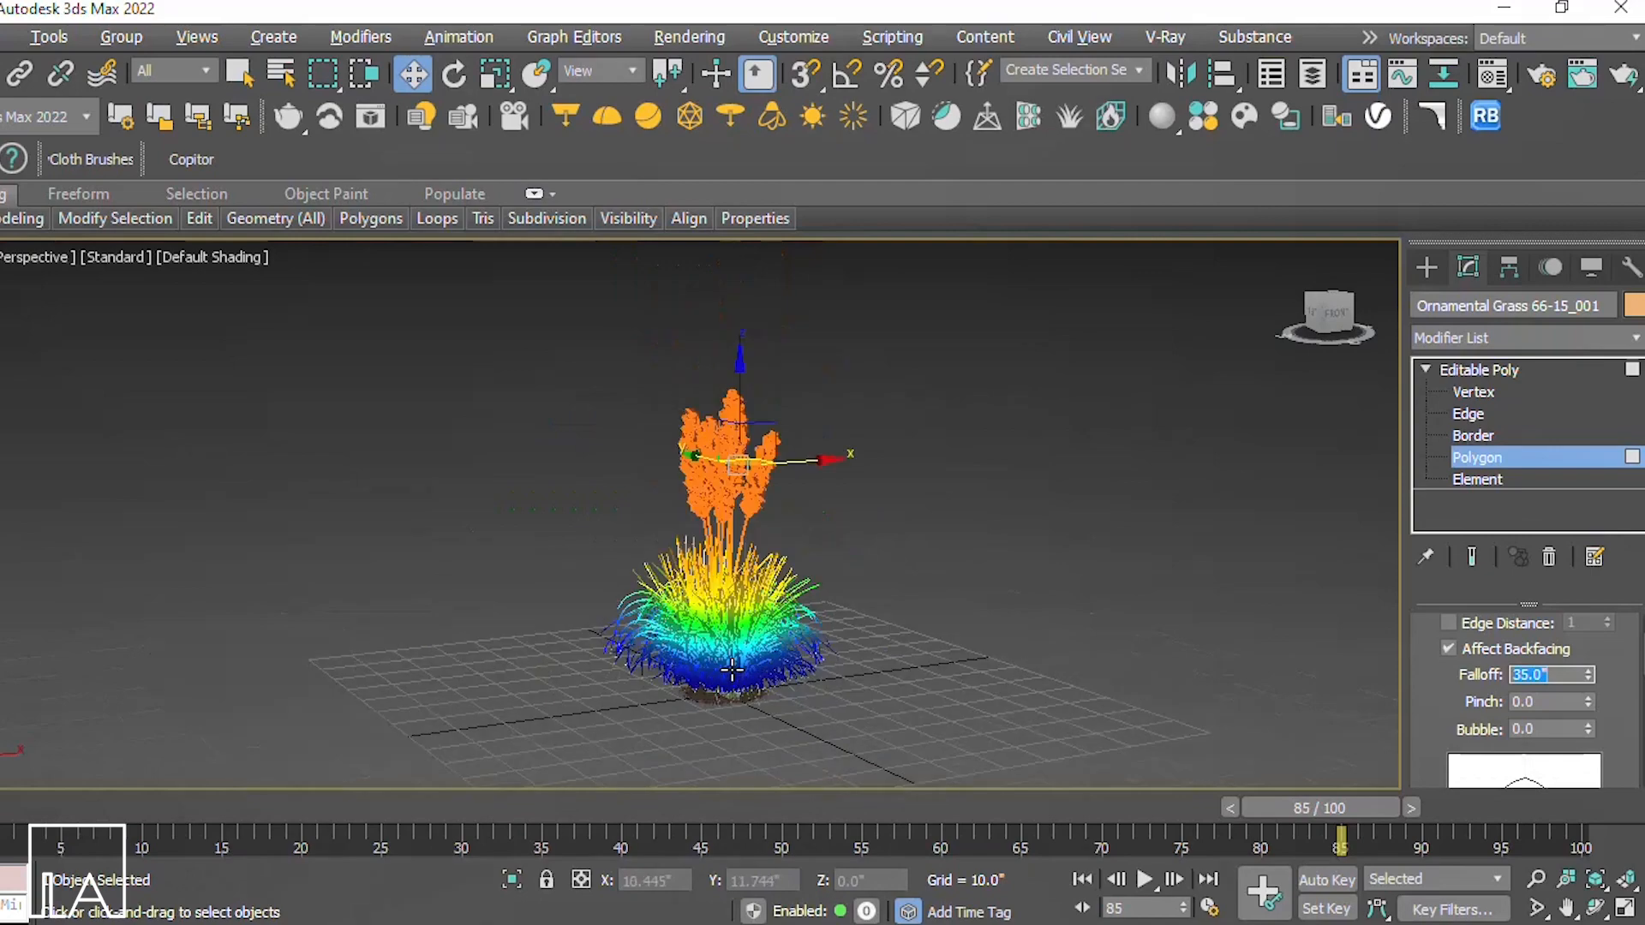
{"action": "scroll", "coordinate": [733, 671], "scroll_direction": "up", "scroll_amount": 2}
{"action": "middle_click_drag", "start_coordinate": [732, 670], "coordinate": [716, 614], "text": "alt"}
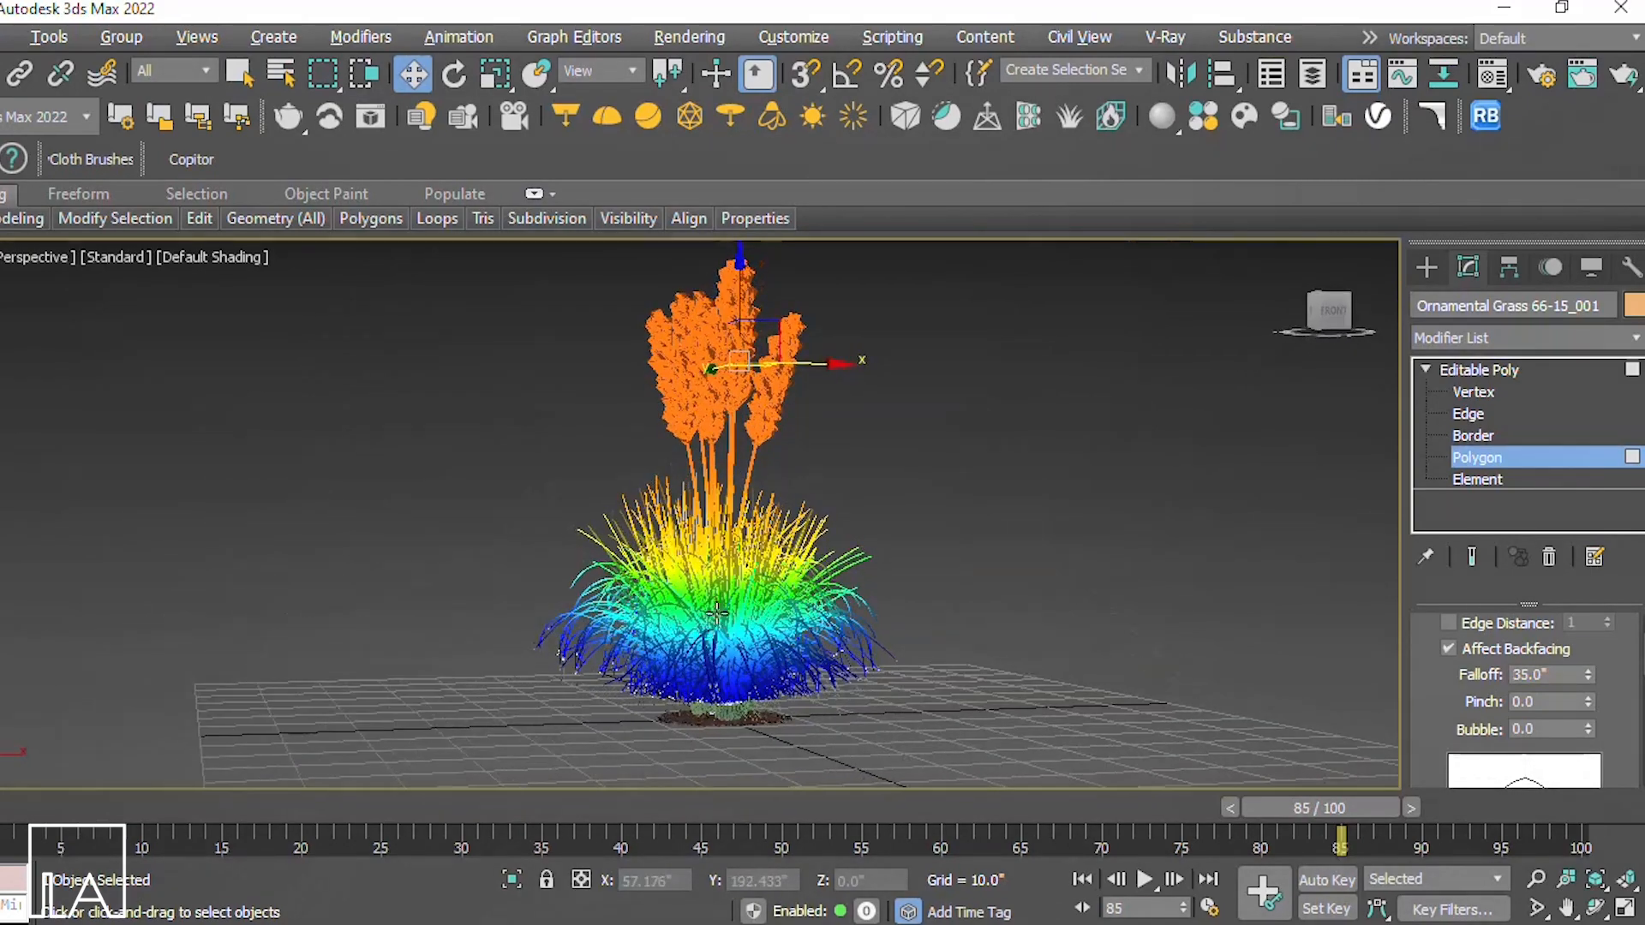
{"action": "scroll", "coordinate": [718, 611], "scroll_direction": "up", "scroll_amount": 2}
{"action": "scroll", "coordinate": [756, 581], "scroll_direction": "up", "scroll_amount": 2}
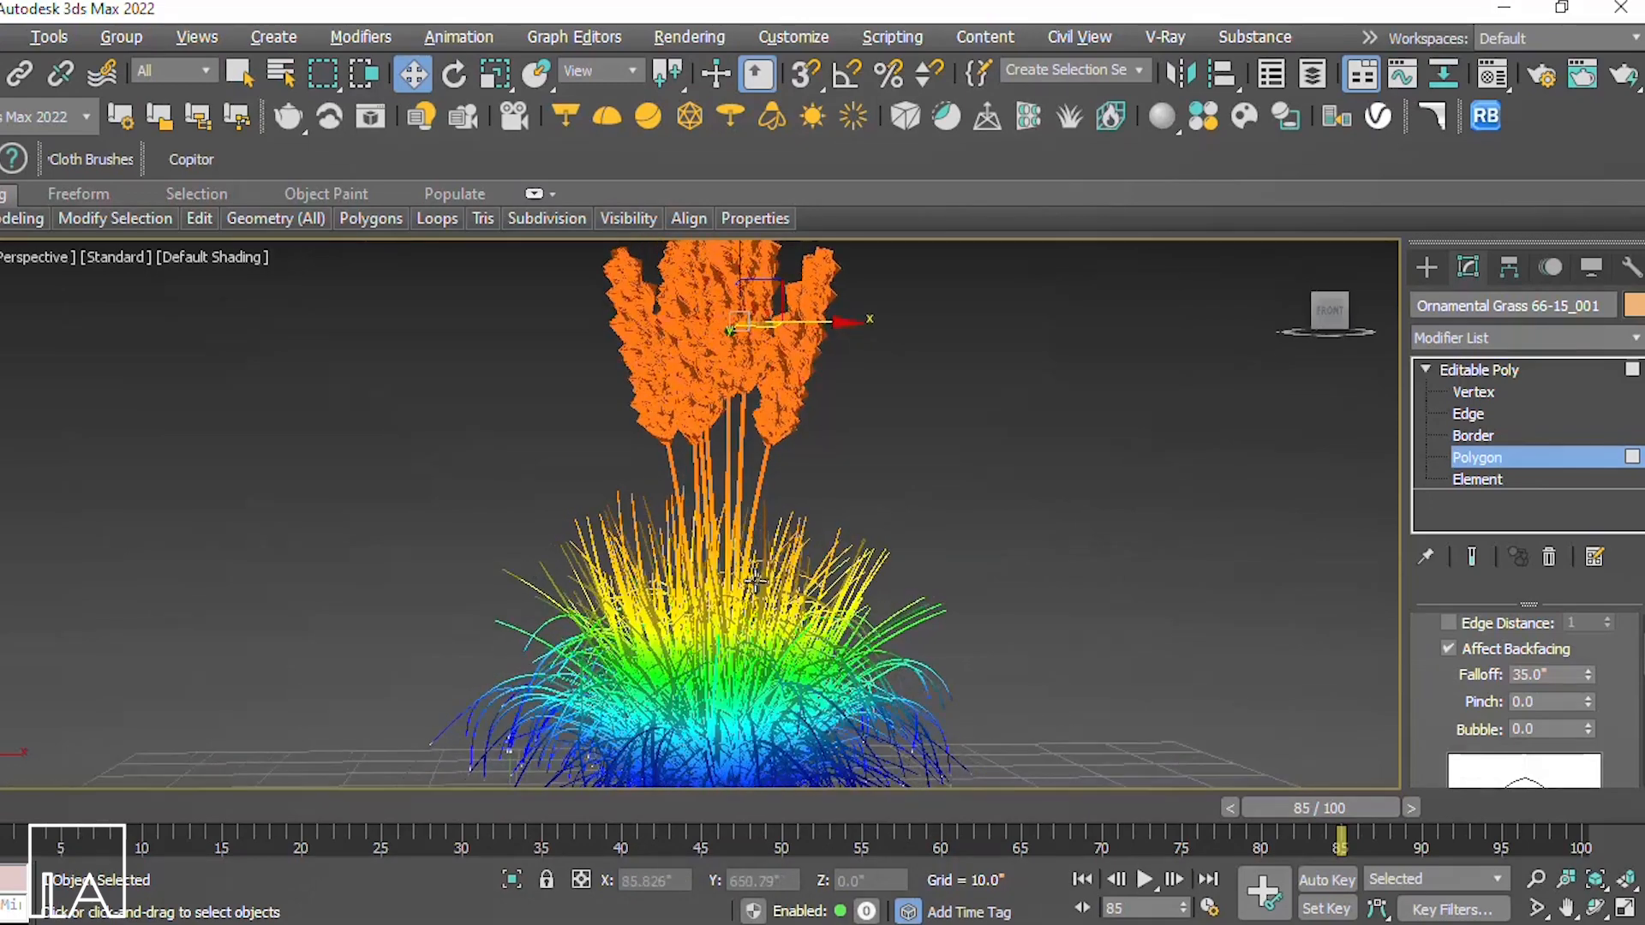
{"action": "scroll", "coordinate": [755, 581], "scroll_direction": "down", "scroll_amount": 2}
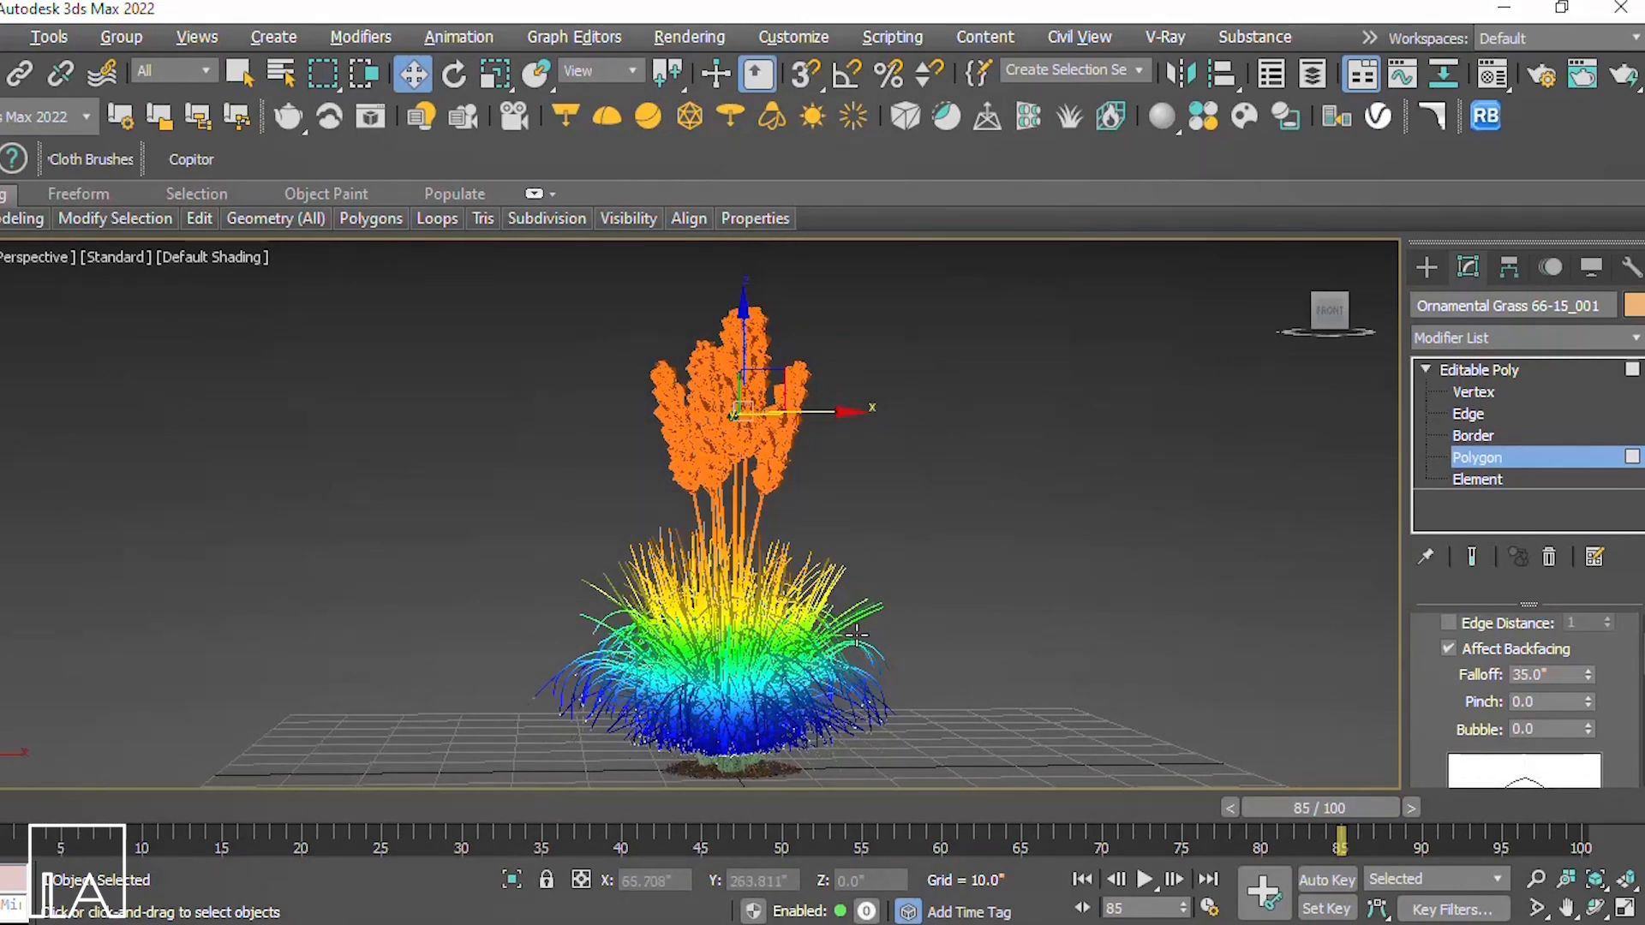
{"action": "middle_click_drag", "start_coordinate": [831, 638], "coordinate": [808, 638], "text": "alt"}
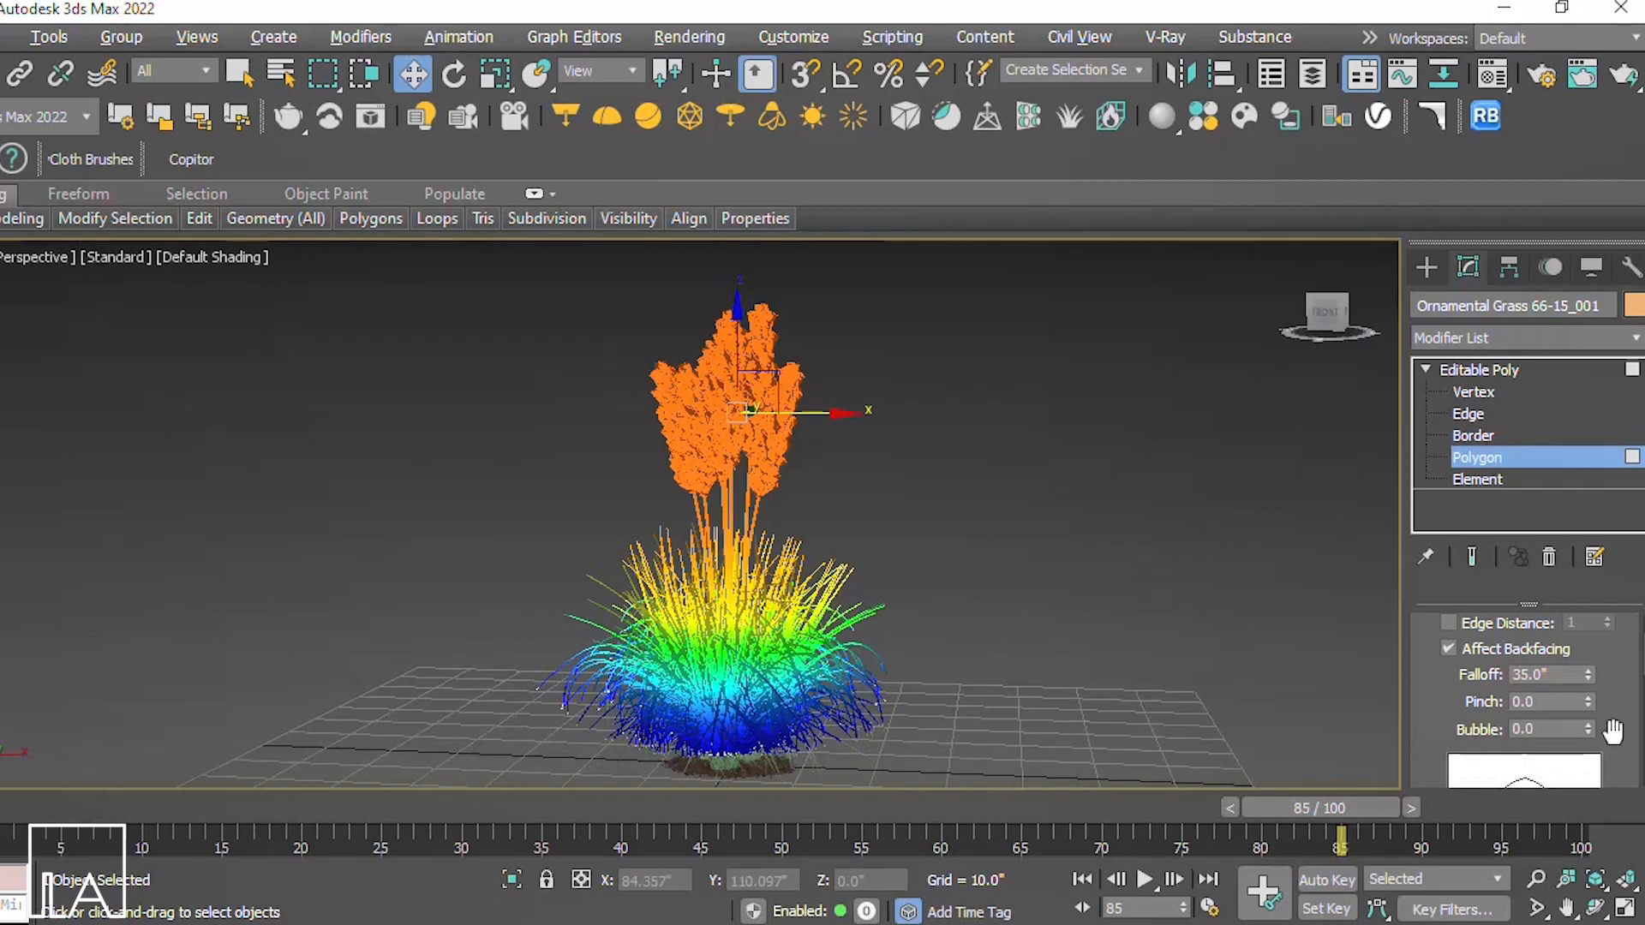
Step: Apply a Noise modifier to the soft-selected grass polygons and enable Animate Noise
{"action": "scroll", "coordinate": [1613, 733], "scroll_direction": "down", "scroll_amount": 1}
{"action": "scroll", "coordinate": [1614, 733], "scroll_direction": "down", "scroll_amount": 1}
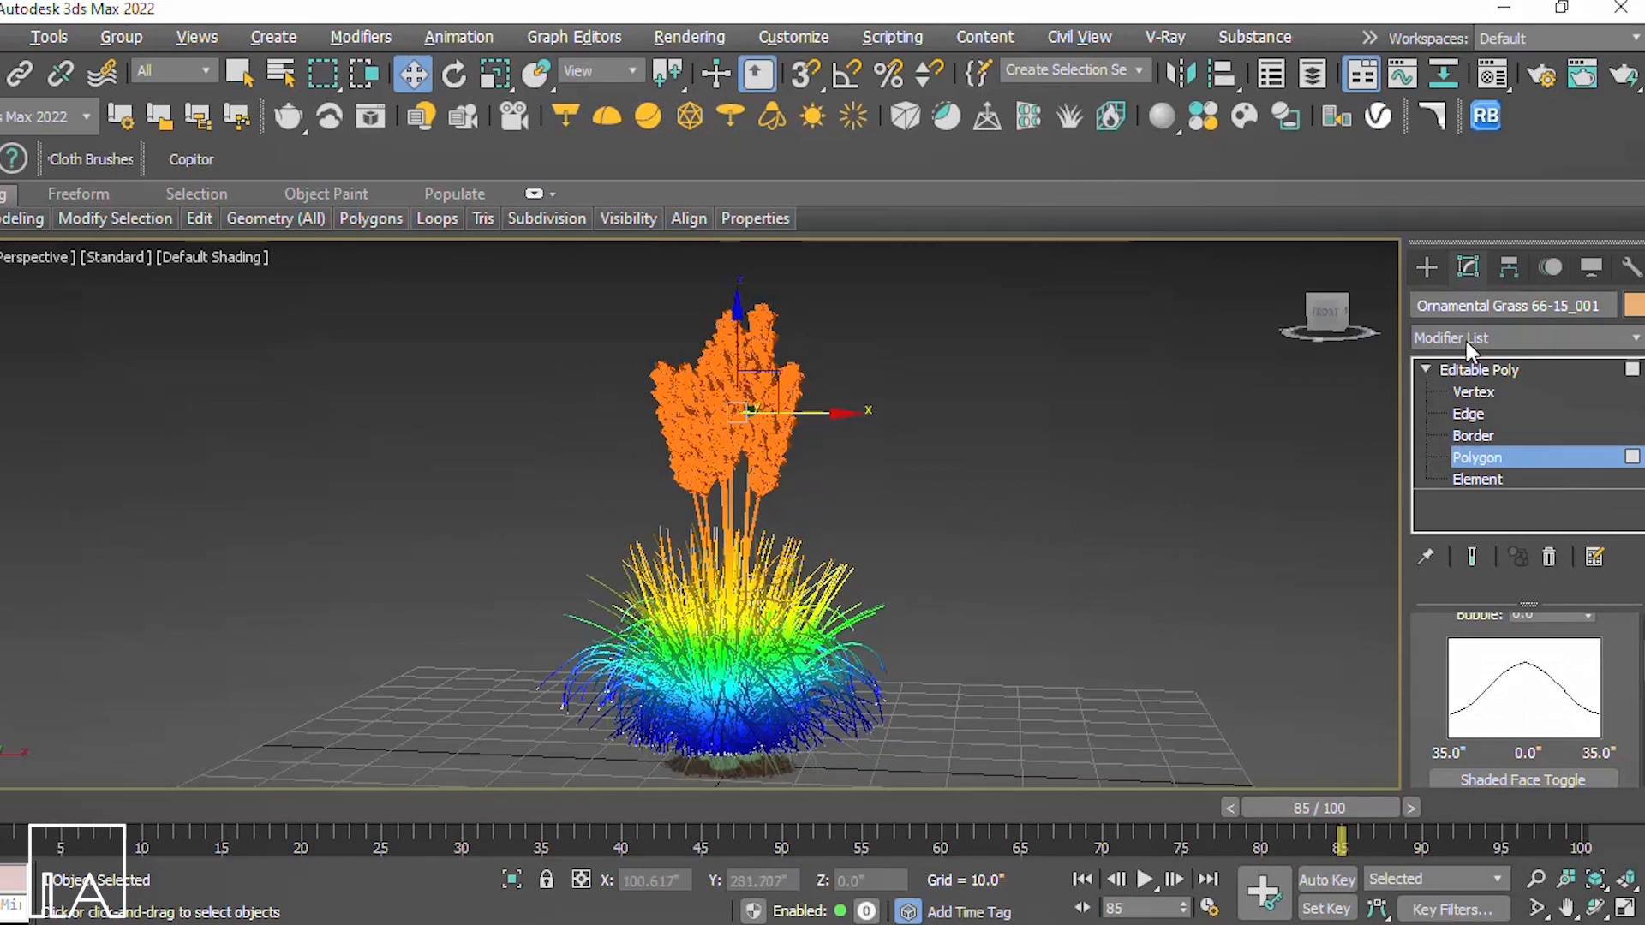
{"action": "left_click", "coordinate": [1635, 339]}
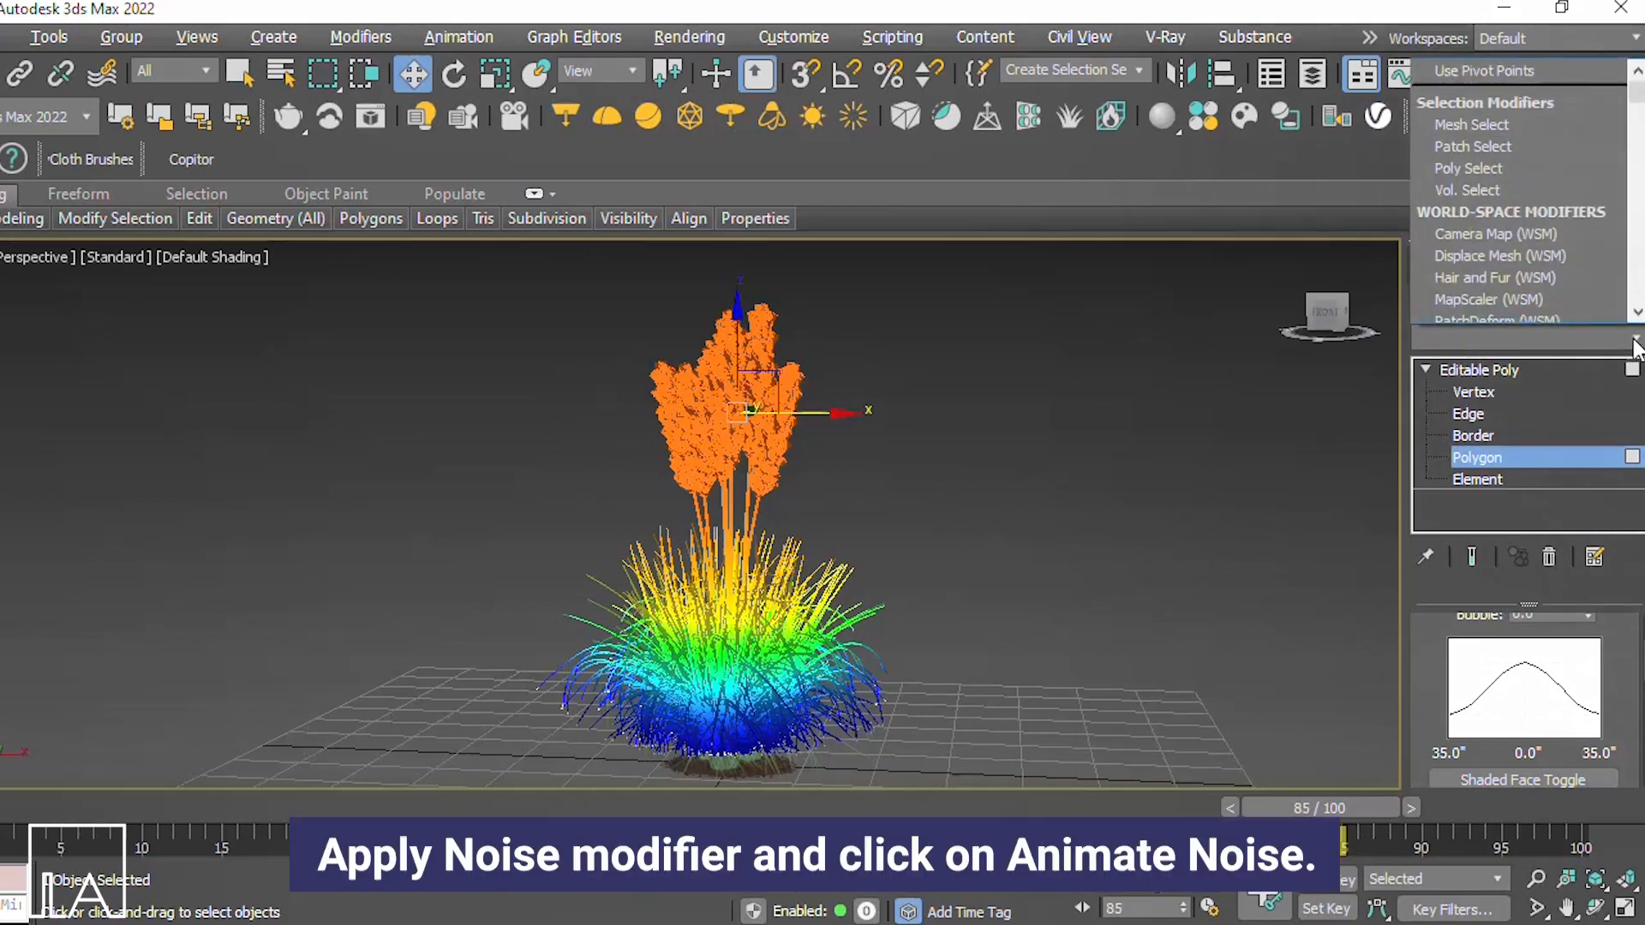
{"action": "type", "text": "n"}
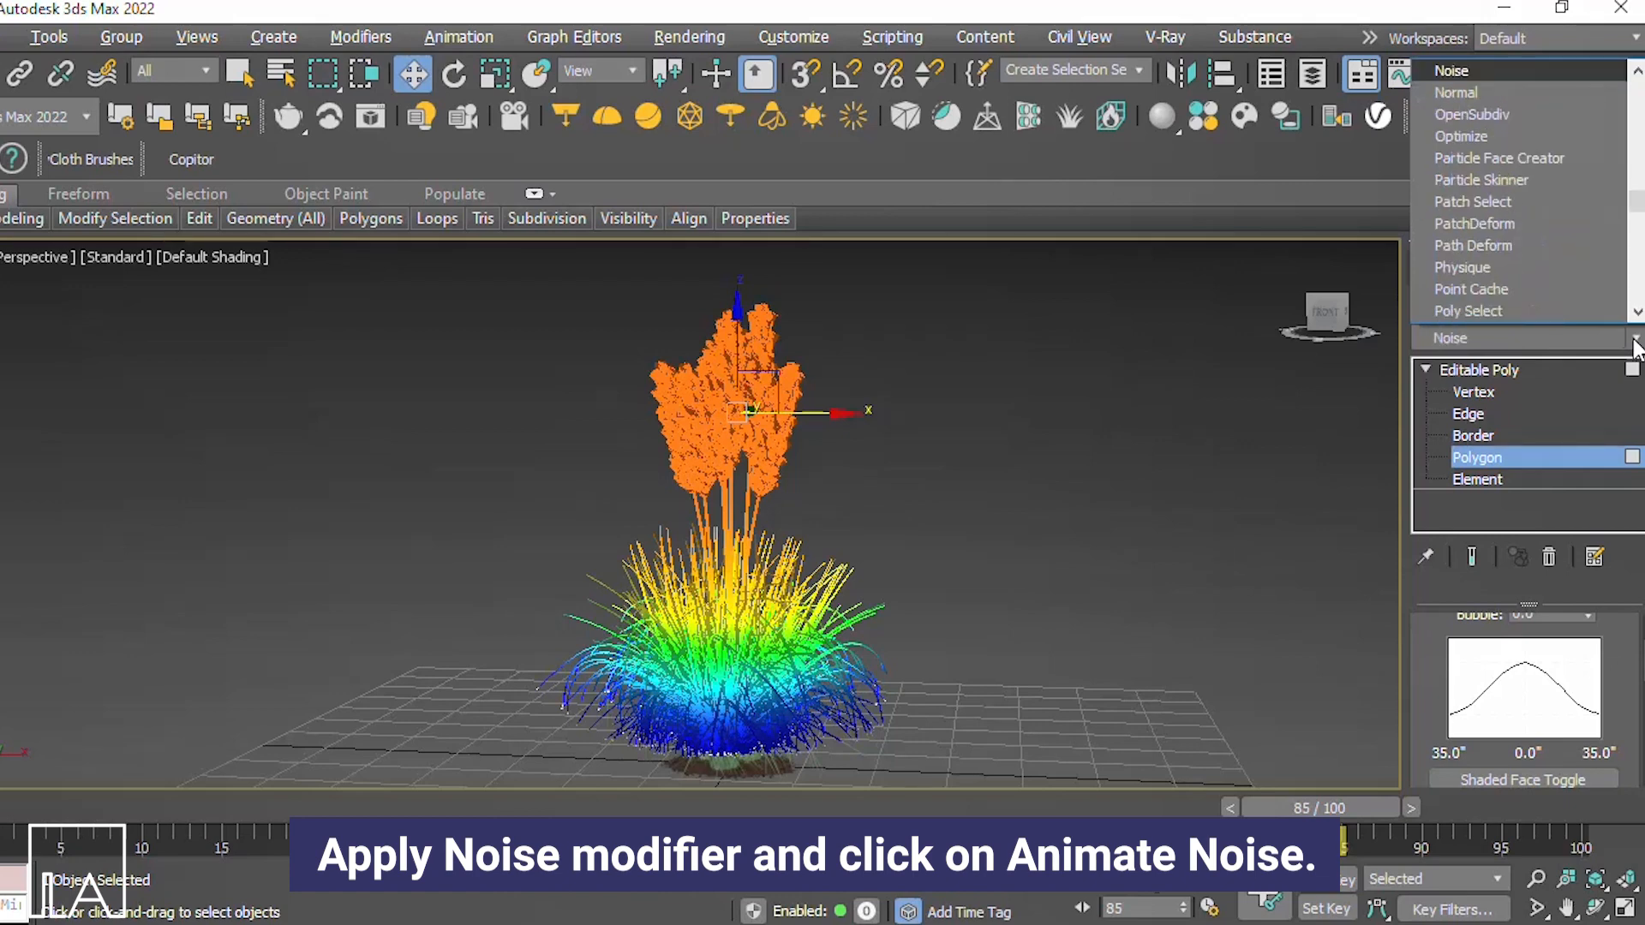
{"action": "left_click", "coordinate": [1474, 71]}
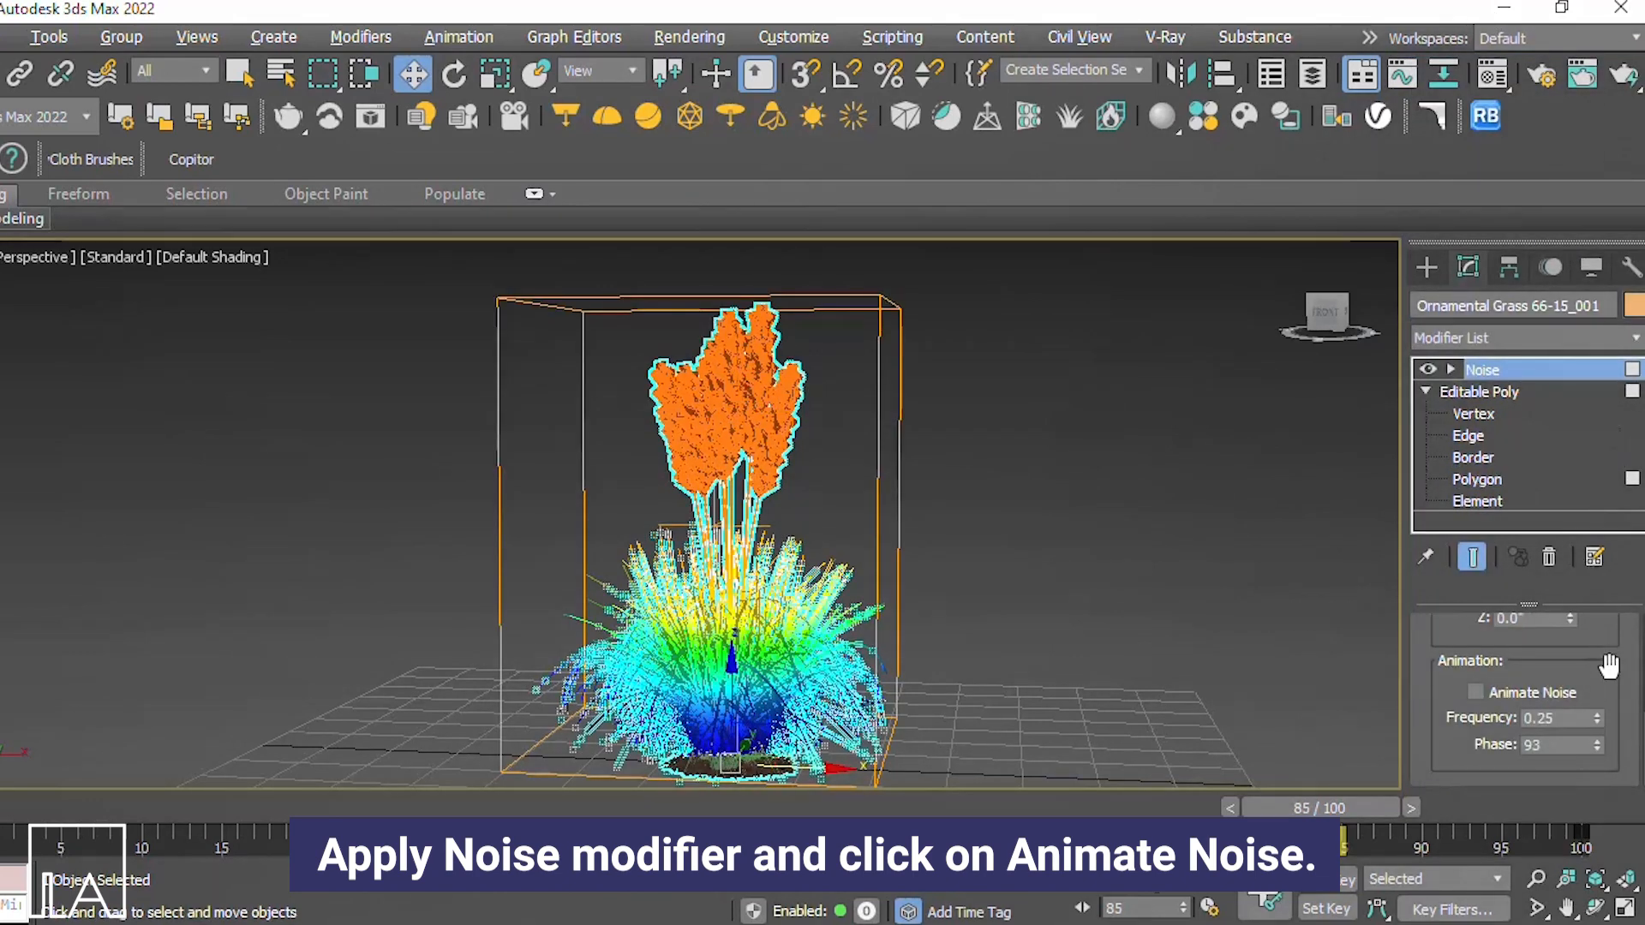
{"action": "scroll", "coordinate": [1609, 668], "scroll_direction": "up", "scroll_amount": 3}
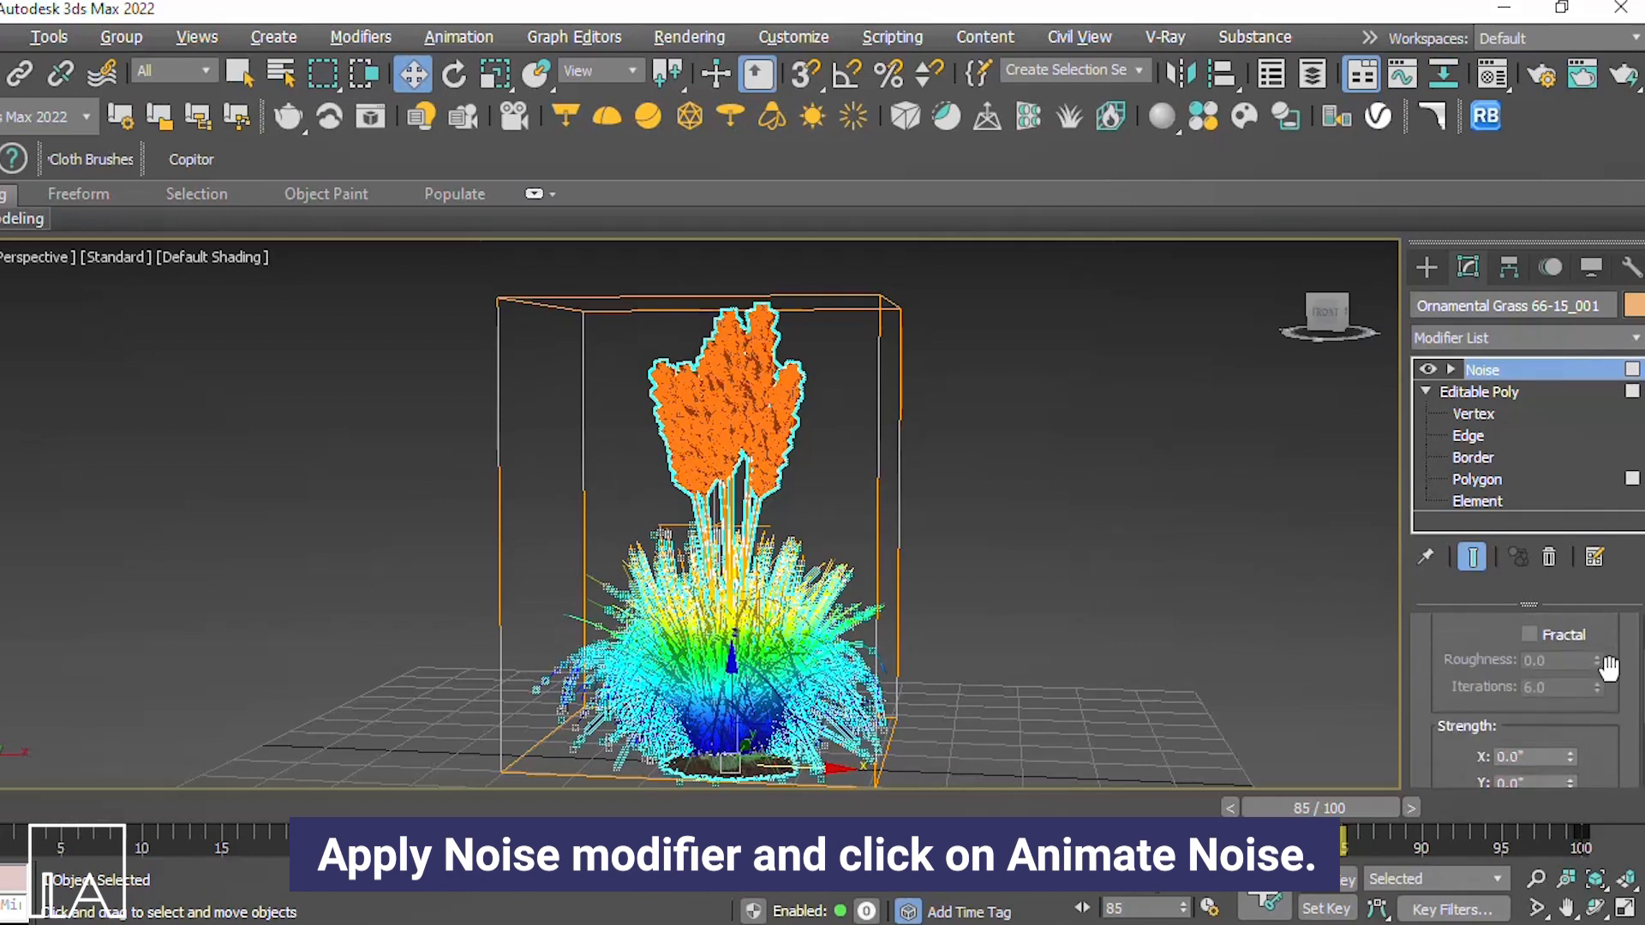
{"action": "scroll", "coordinate": [1609, 668], "scroll_direction": "down", "scroll_amount": 3}
{"action": "left_click", "coordinate": [1475, 691]}
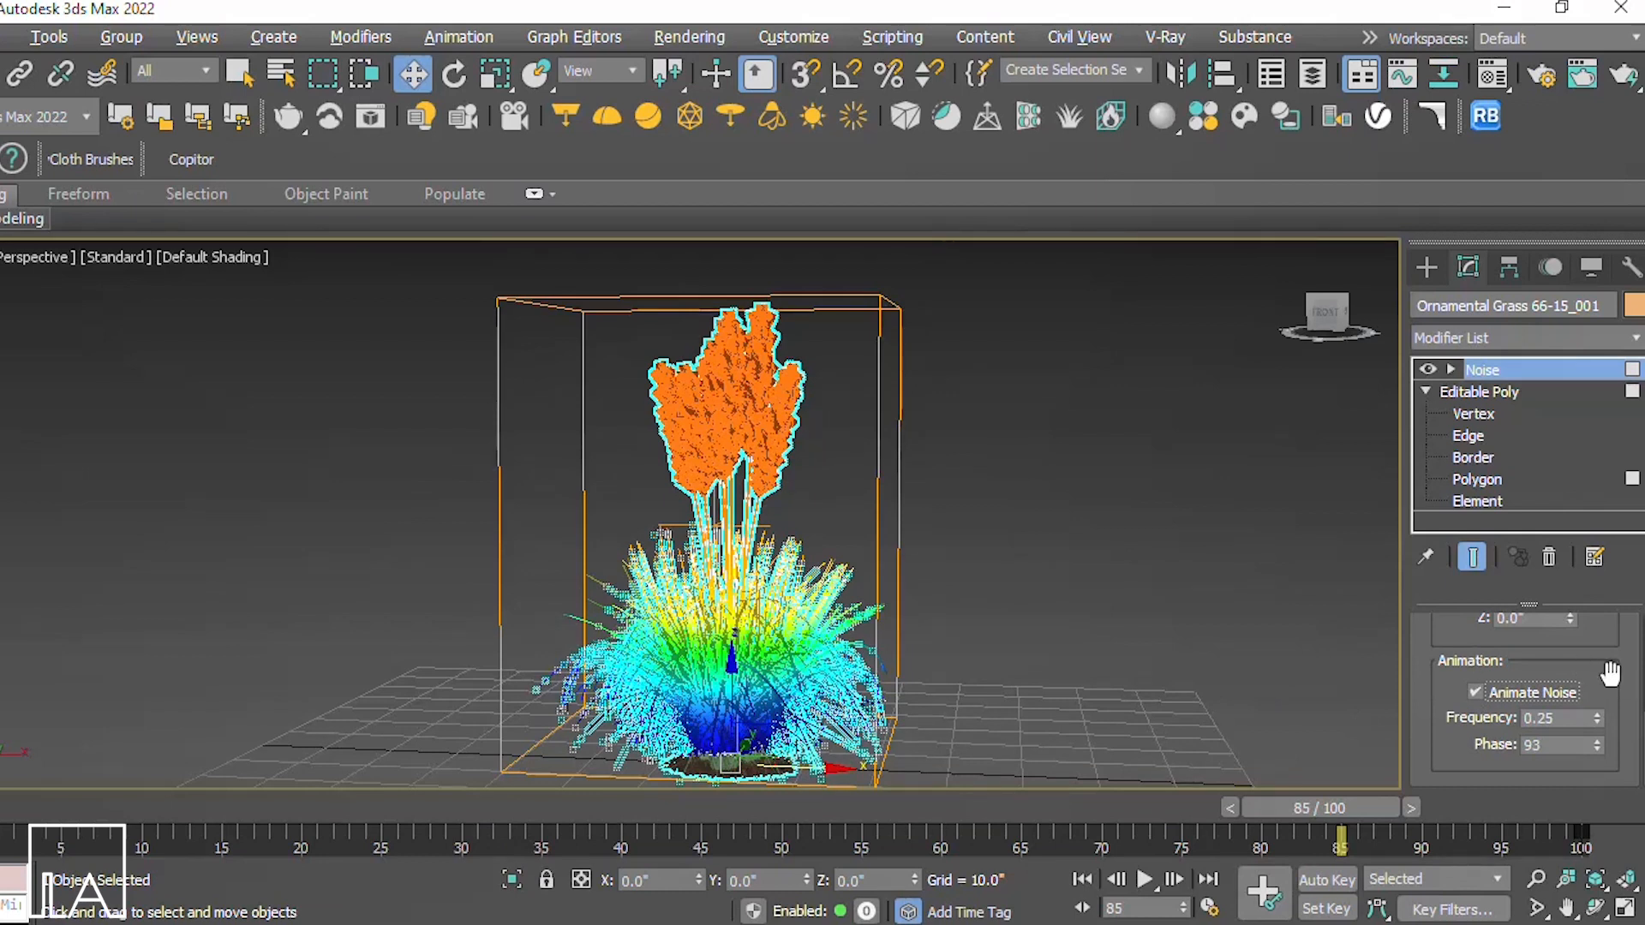
Step: Set the Noise modifier's strength to 3 inches on the X, Y and Z axes
{"action": "scroll", "coordinate": [1610, 674], "scroll_direction": "up", "scroll_amount": 1}
{"action": "scroll", "coordinate": [1610, 674], "scroll_direction": "up", "scroll_amount": 2}
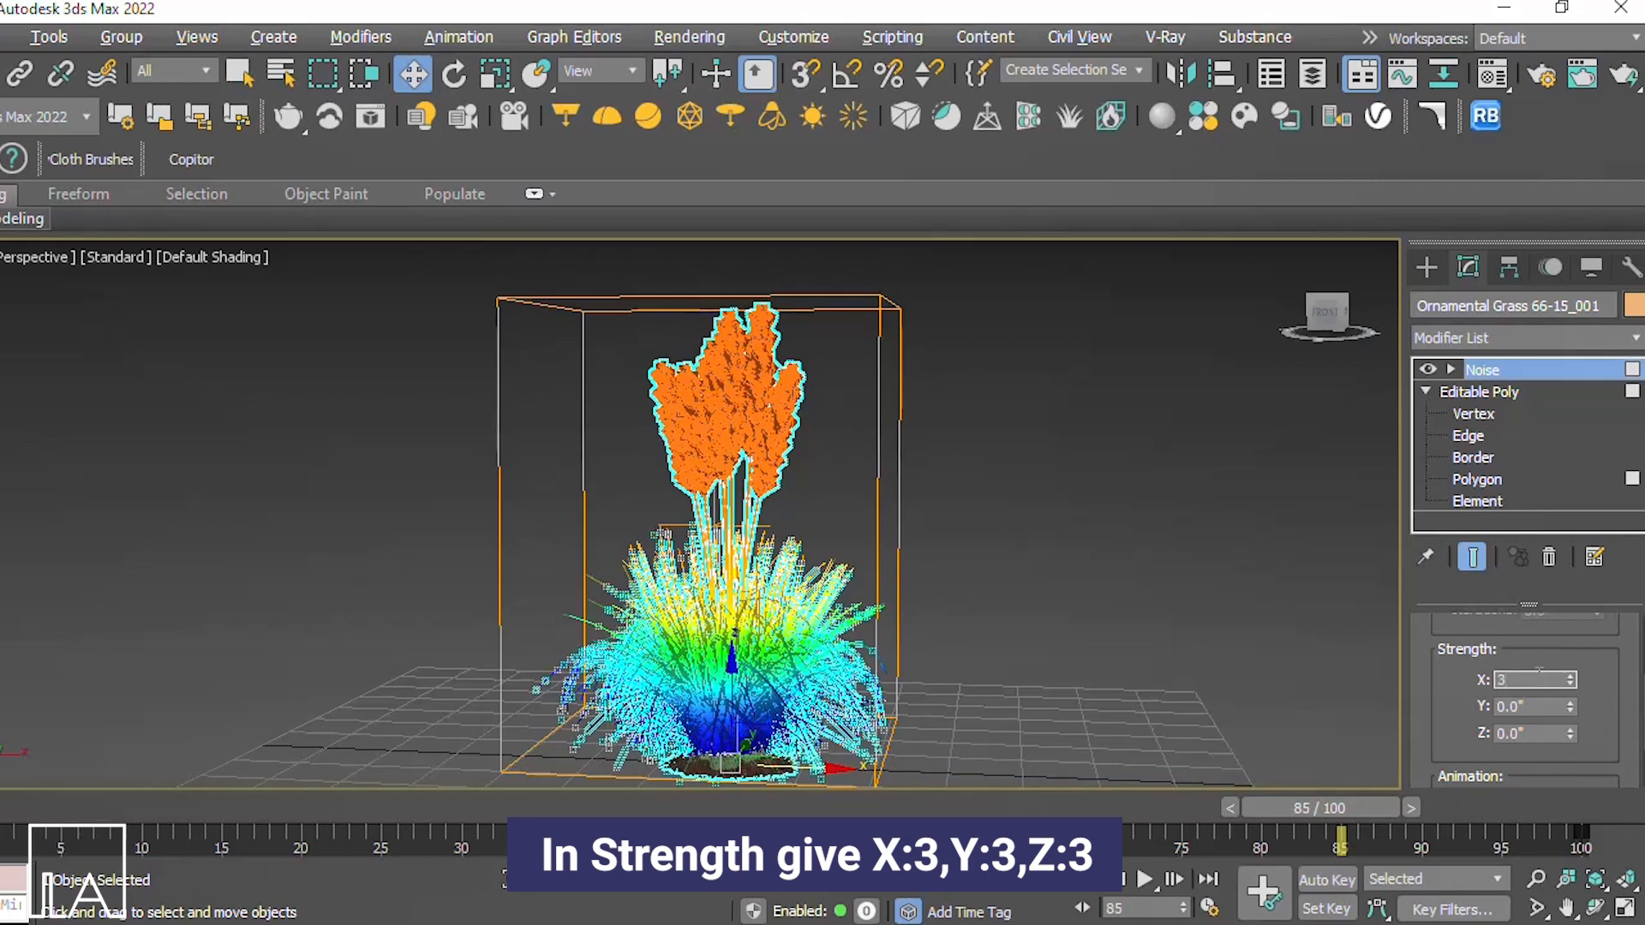
{"action": "key", "text": "Return"}
{"action": "left_click", "coordinate": [1532, 699]}
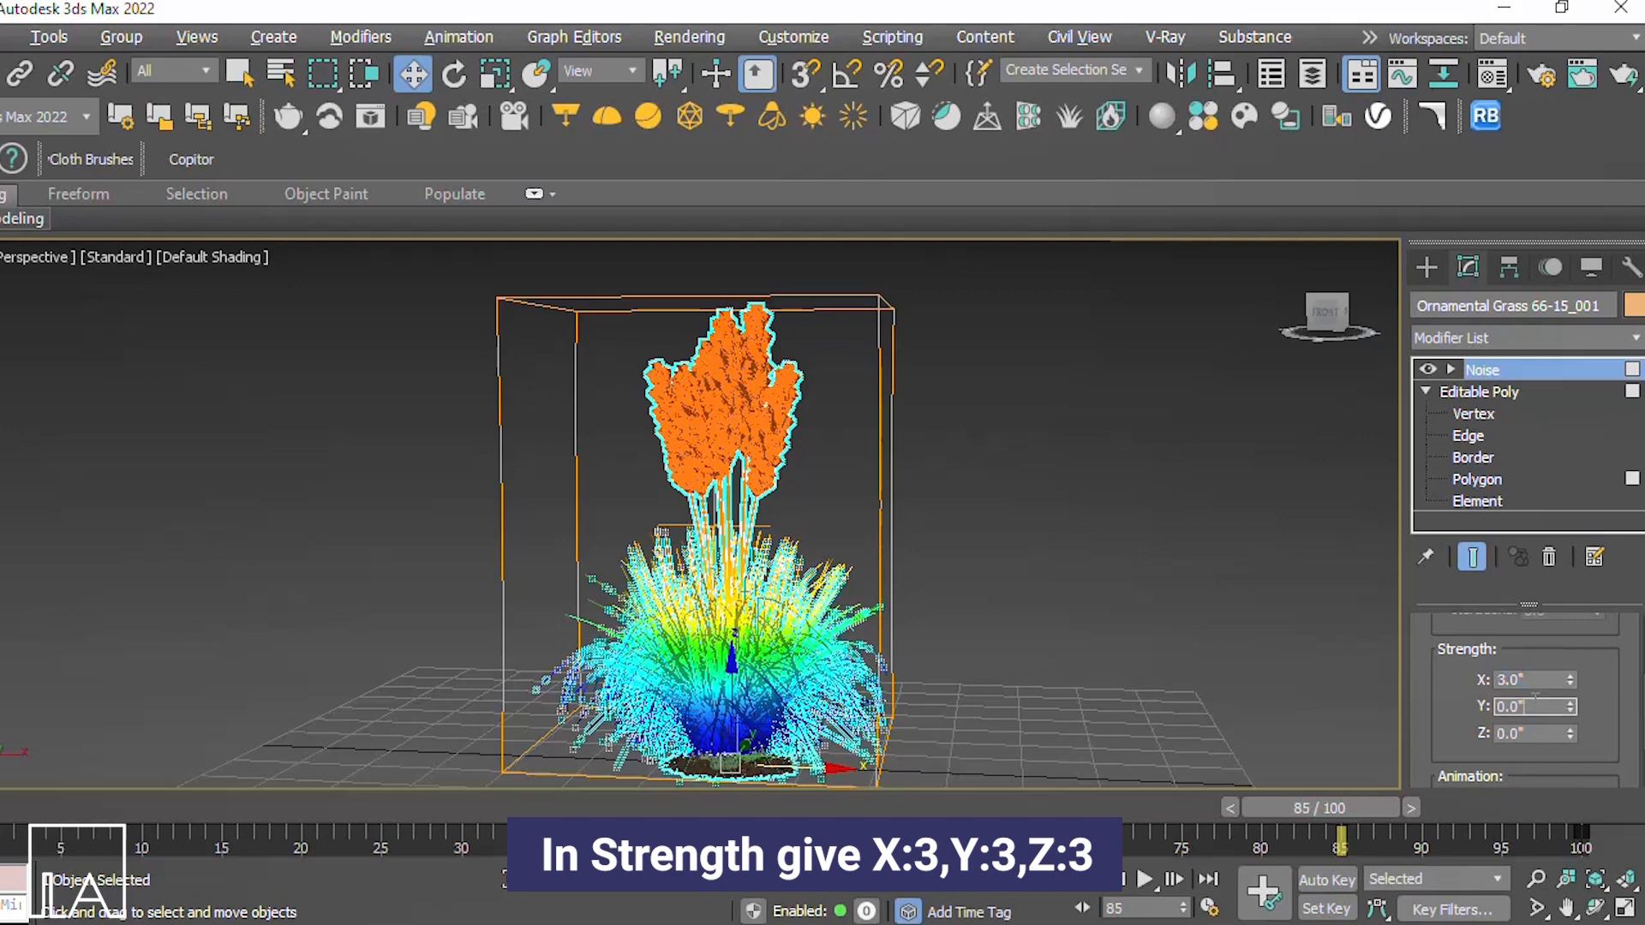
{"action": "key", "text": "BackSpace"}
{"action": "key", "text": "BackSpace"}
{"action": "type", "text": "3"}
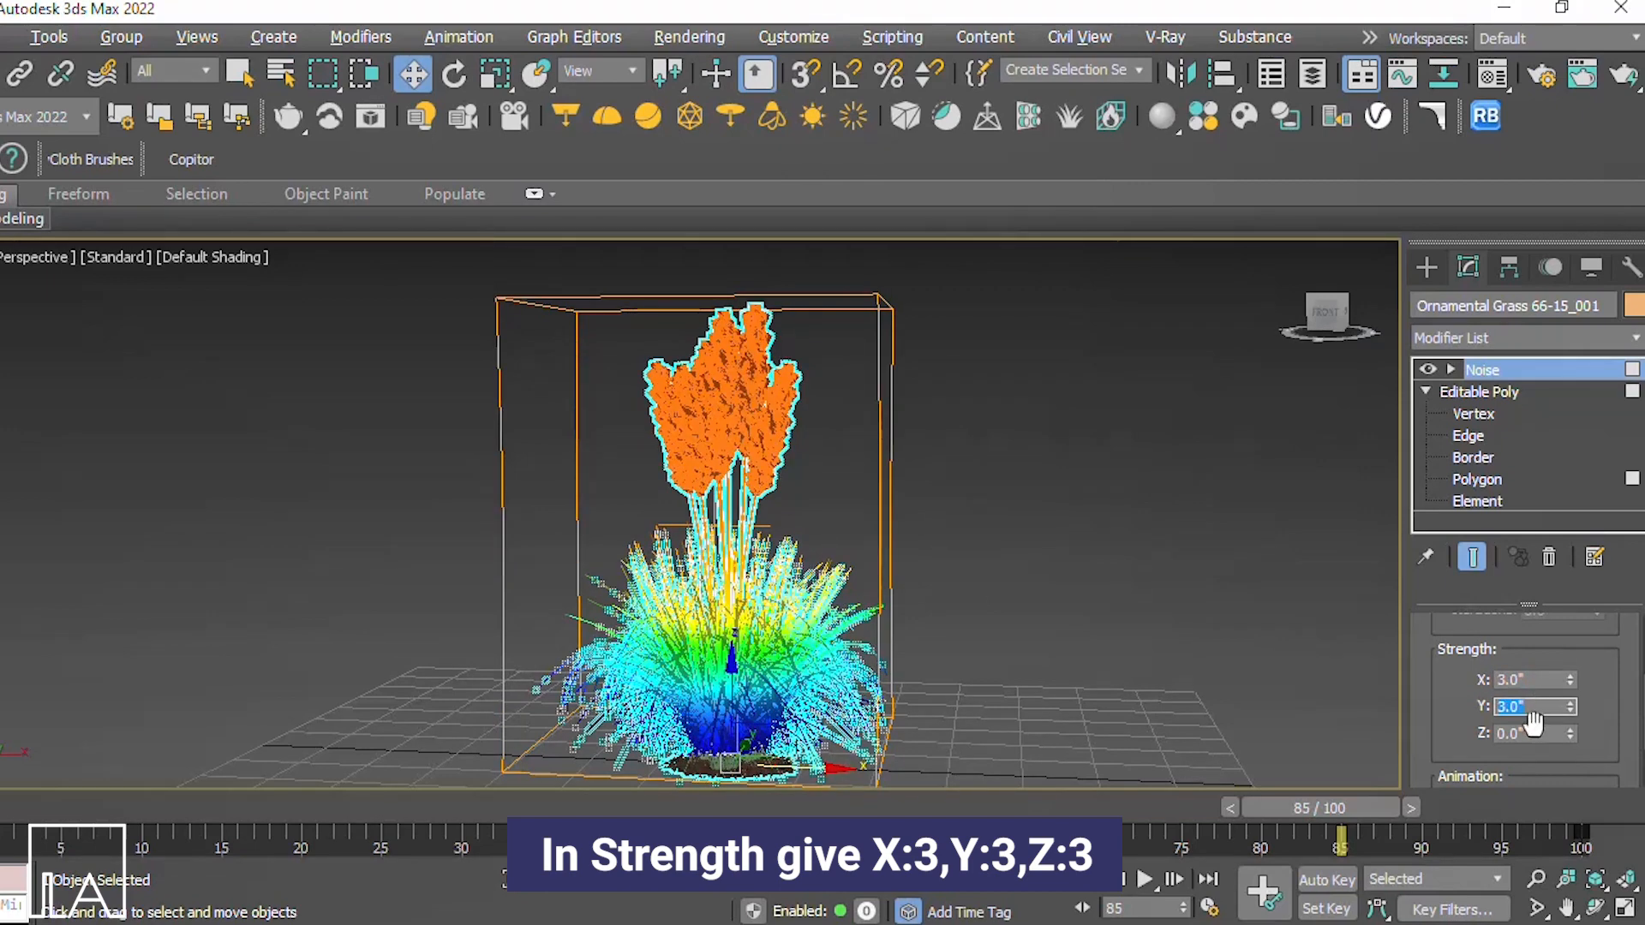
{"action": "double_click", "coordinate": [1532, 733]}
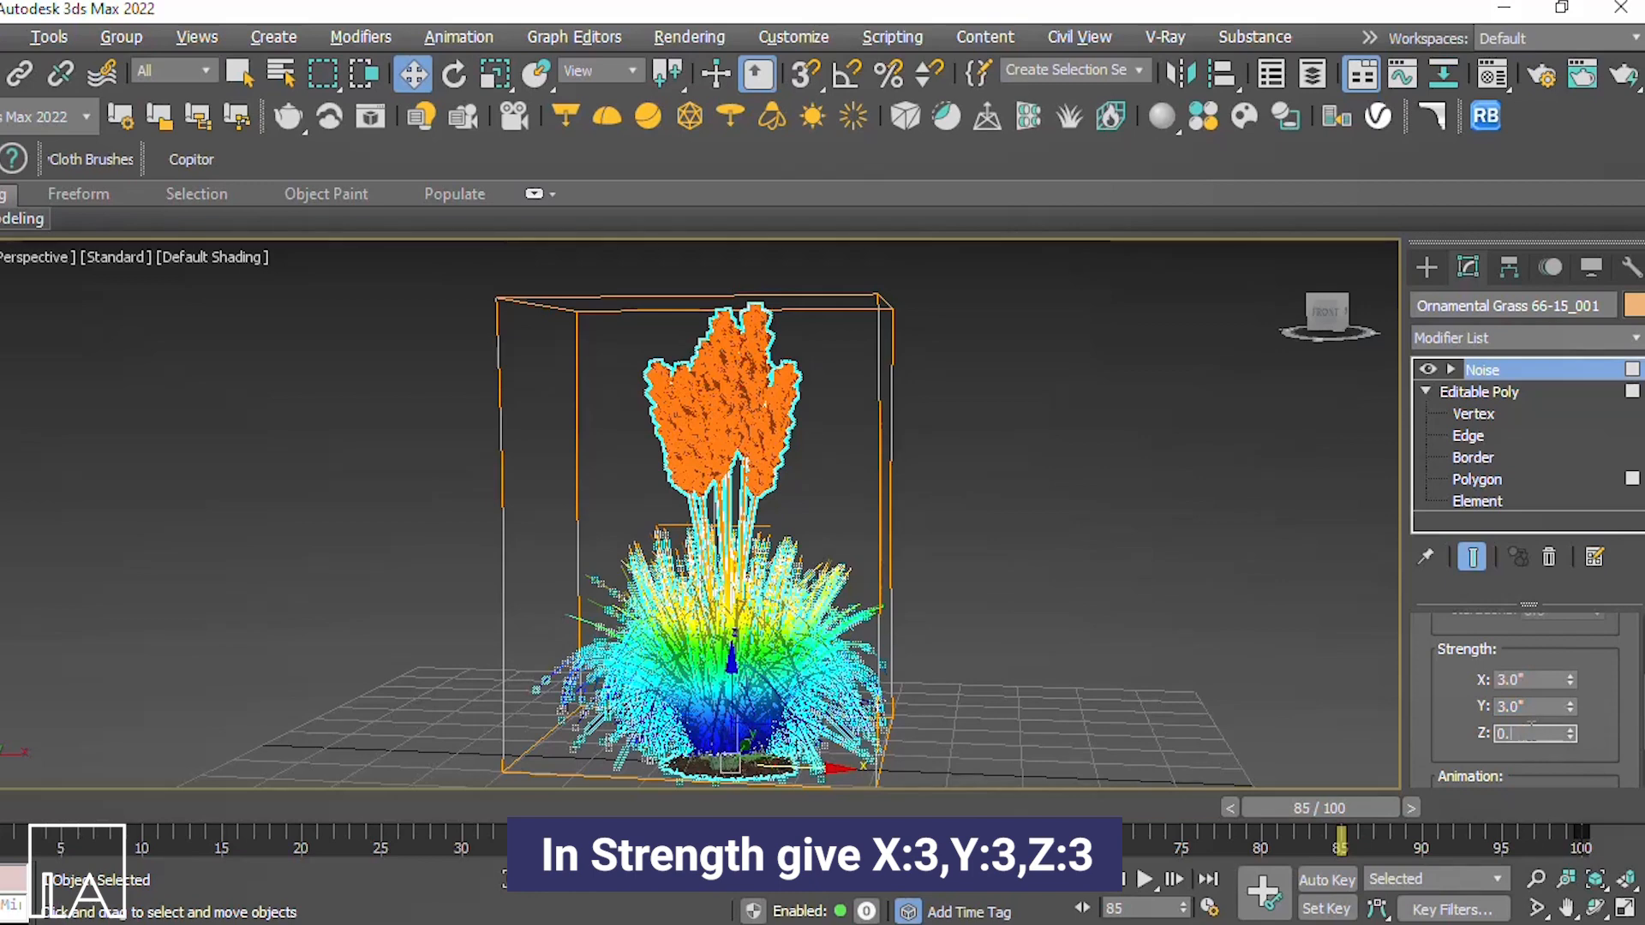
{"action": "type", "text": "3.0\""}
Step: Set the Noise modifier's scale to 30
{"action": "scroll", "coordinate": [1591, 686], "scroll_direction": "up", "scroll_amount": 3}
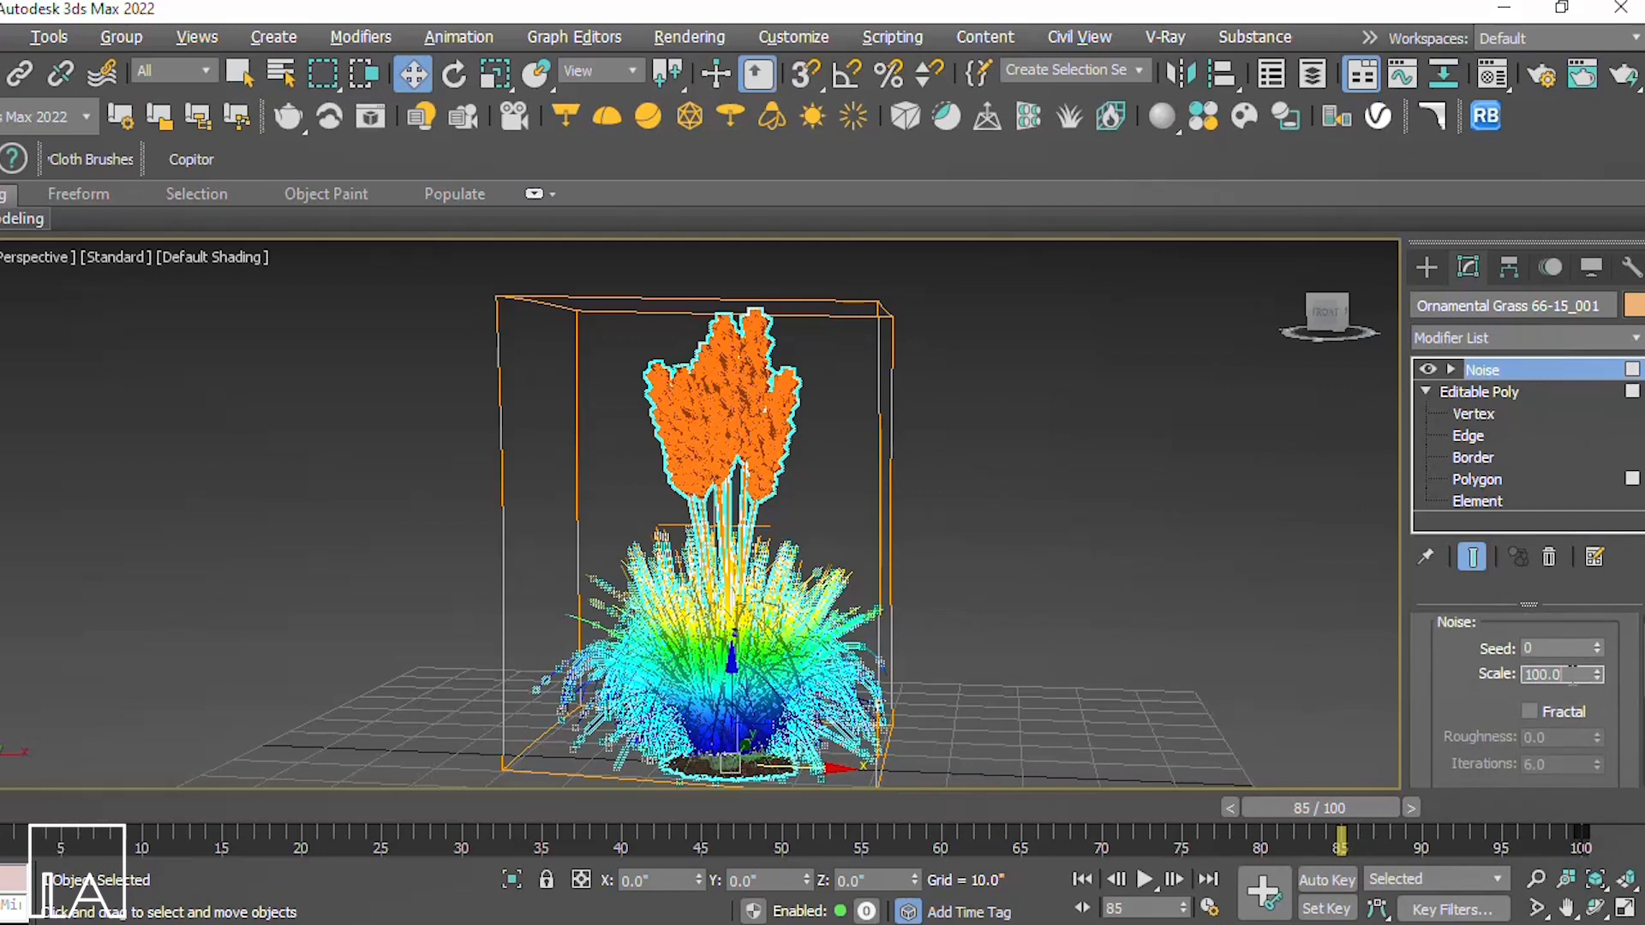
{"action": "double_click", "coordinate": [1573, 674]}
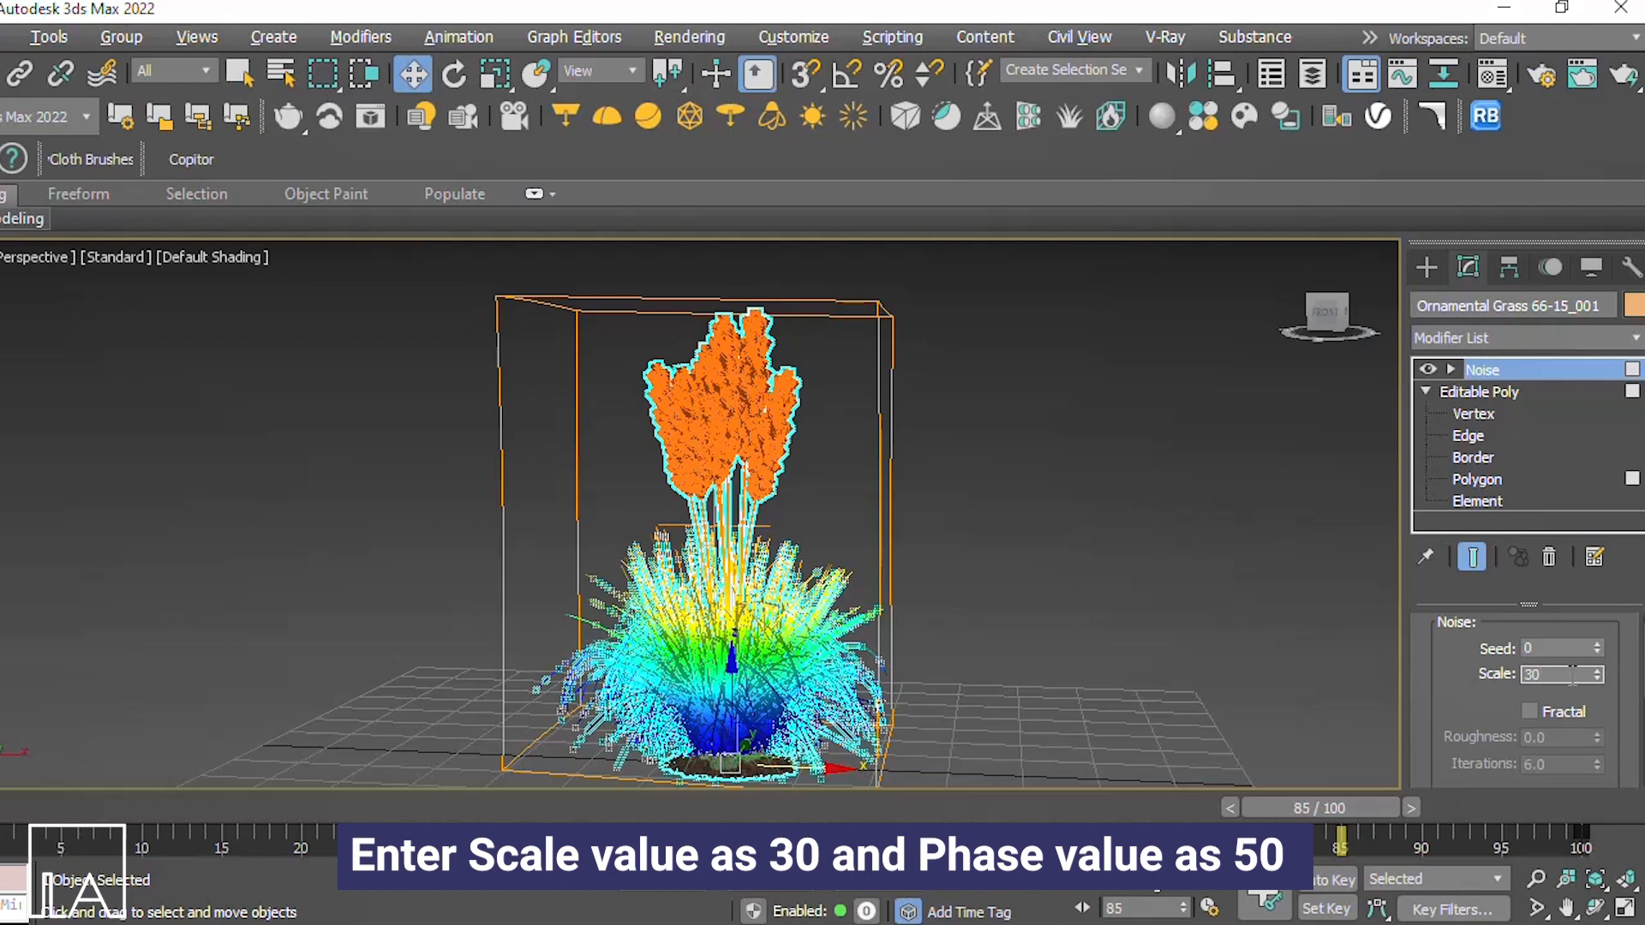
{"action": "key", "text": "Escape"}
{"action": "key", "text": "BackSpace"}
{"action": "type", "text": "30"}
{"action": "key", "text": "Return"}
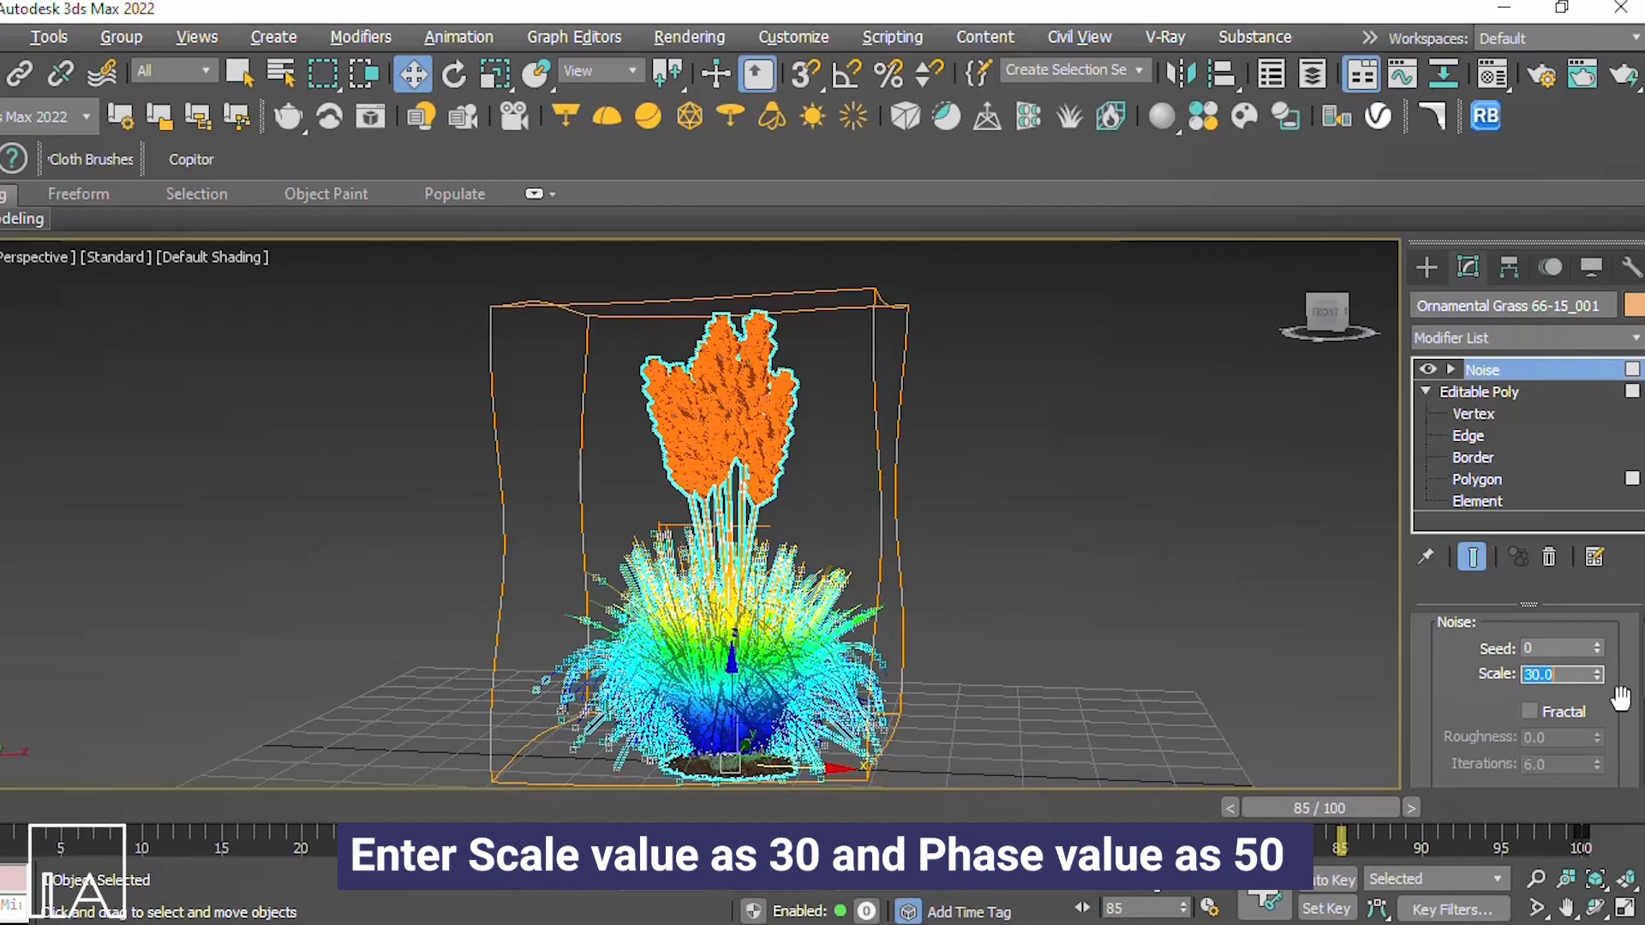
Step: Set the phase of the Noise animation to 50
{"action": "scroll", "coordinate": [1619, 703], "scroll_direction": "down", "scroll_amount": 5}
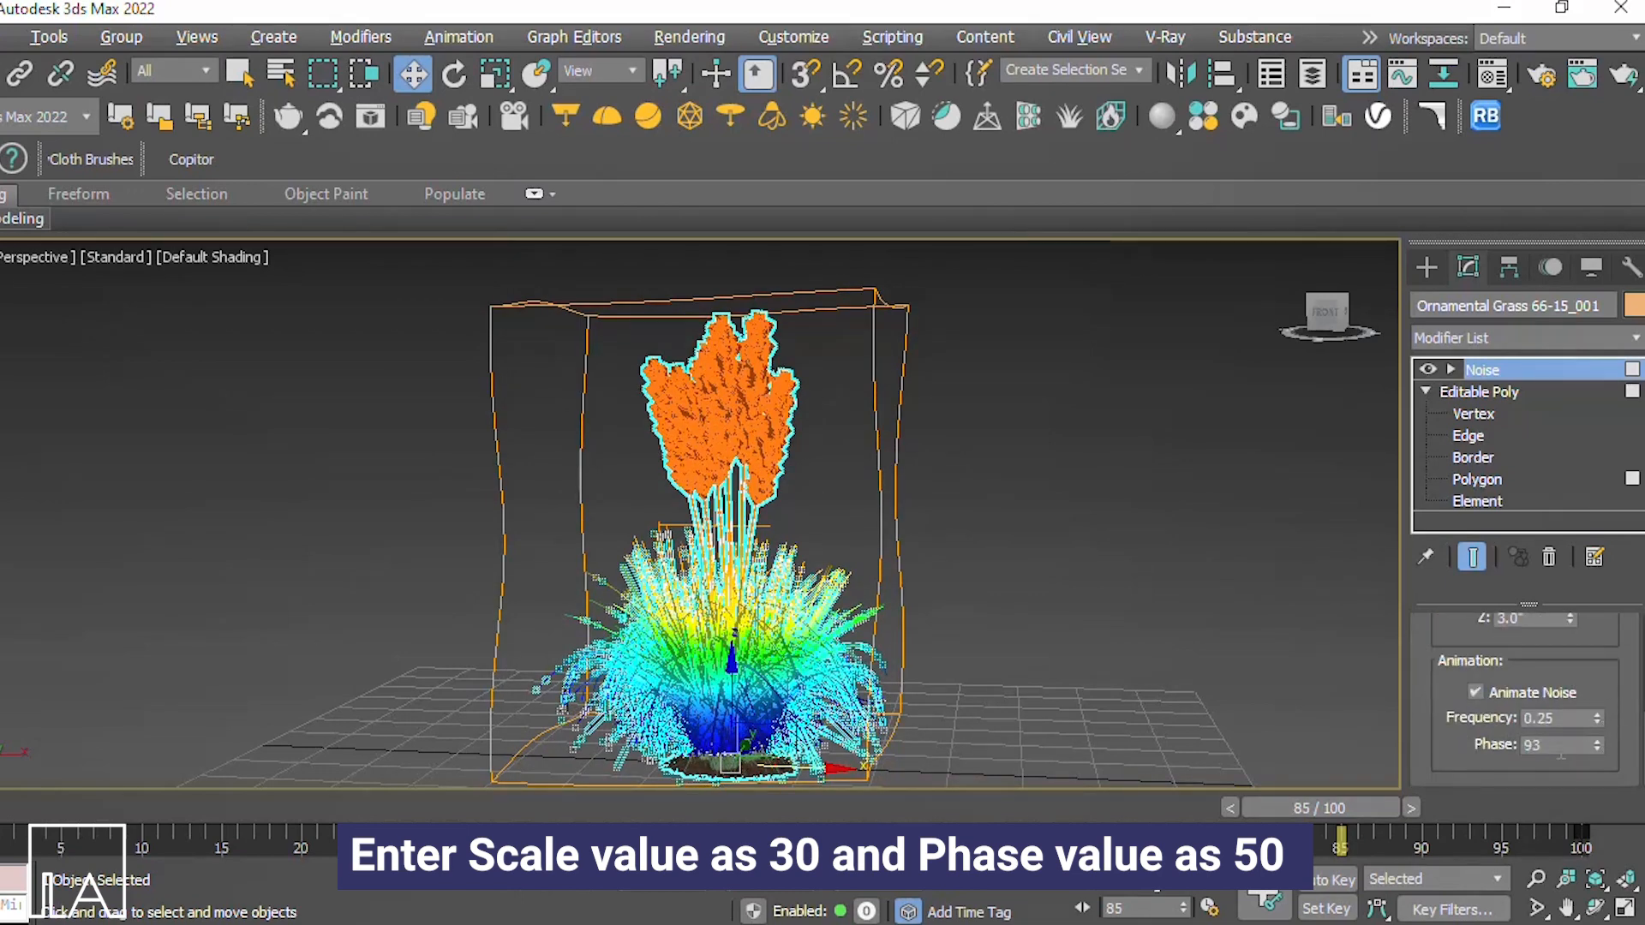
{"action": "key", "text": "BackSpace"}
{"action": "type", "text": "50"}
{"action": "key", "text": "Return"}
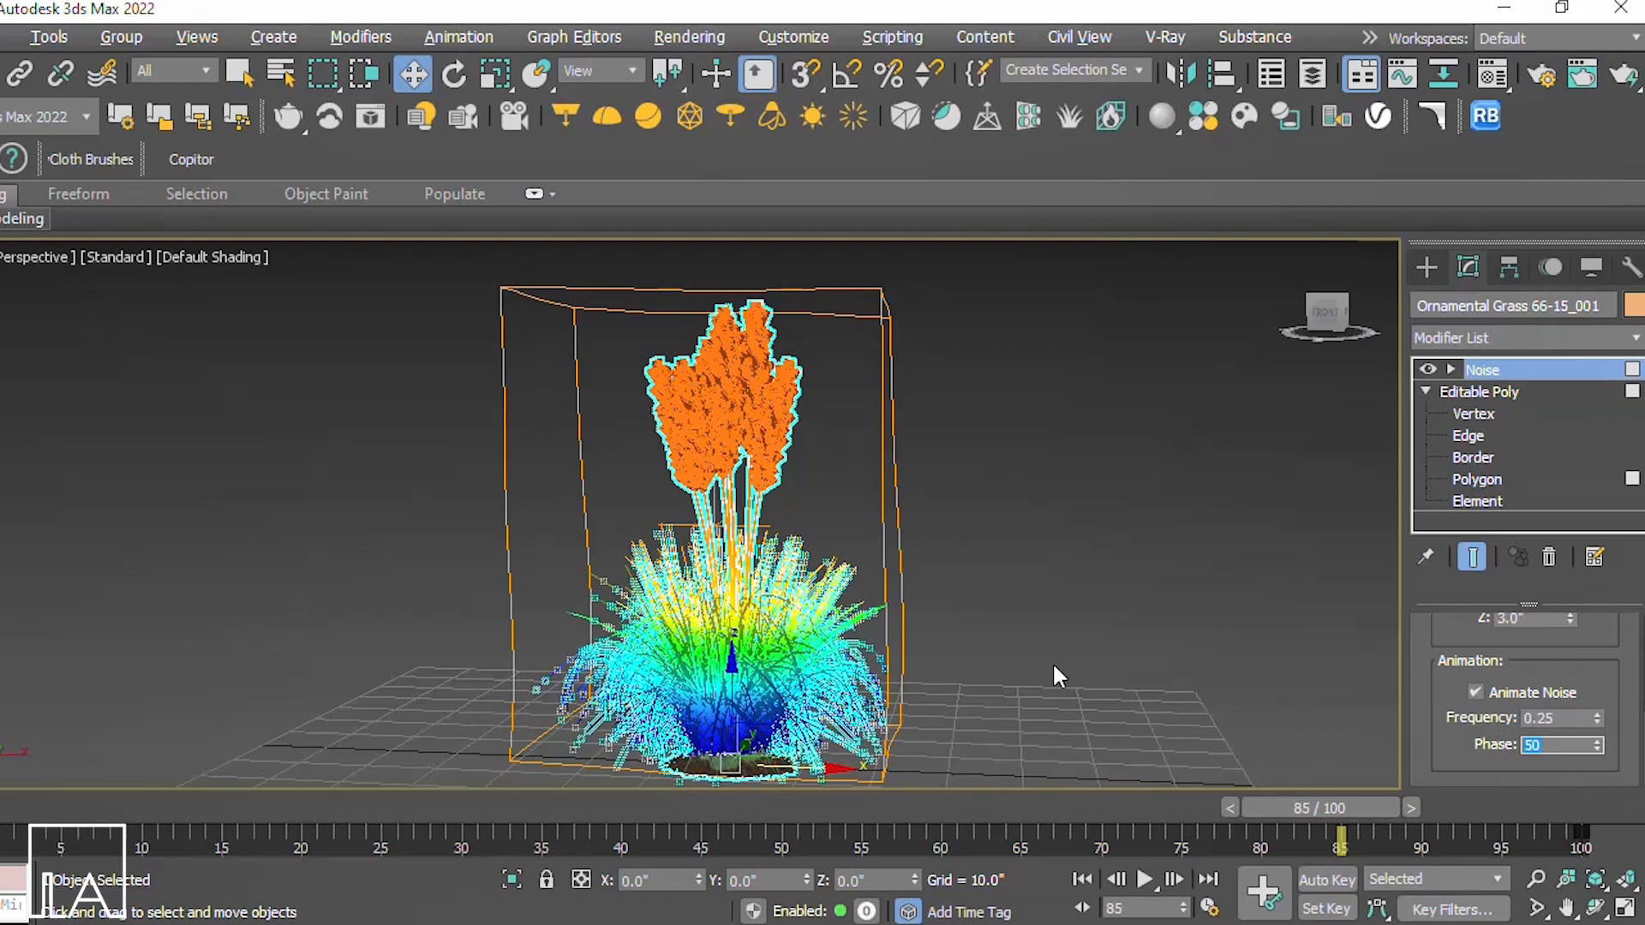
Step: Return the time slider to frame 0, turn on Auto Key and move the slider to frame 100
{"action": "left_click_drag", "start_coordinate": [1340, 804], "coordinate": [8, 807]}
{"action": "key", "text": "w"}
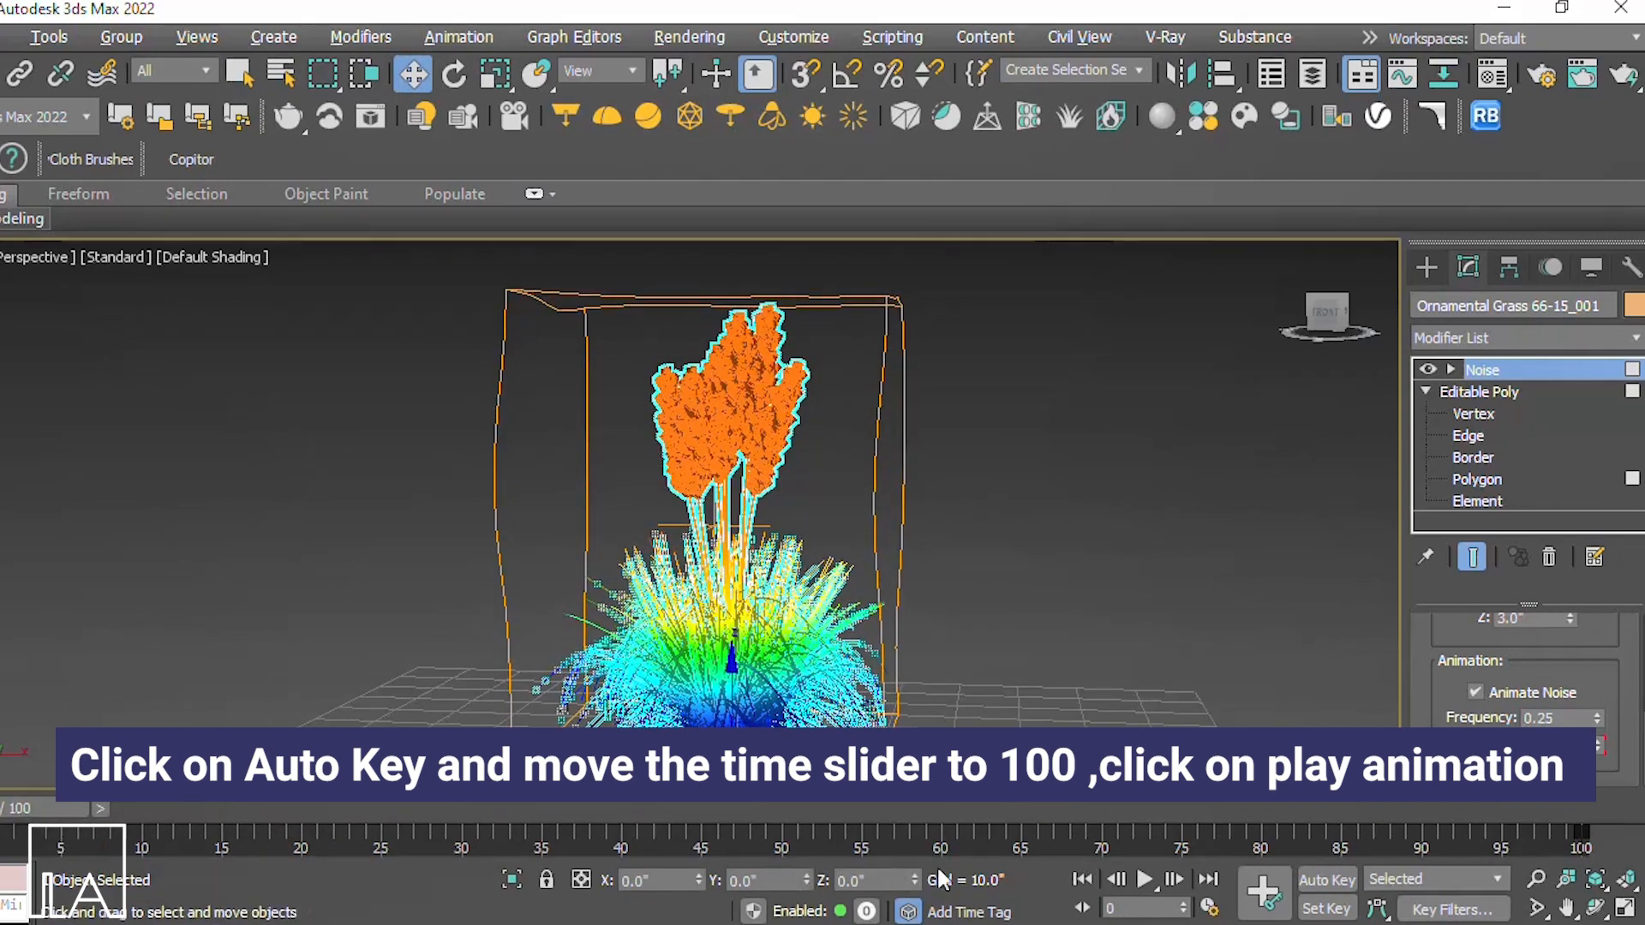
{"action": "left_click", "coordinate": [1342, 882]}
{"action": "left_click_drag", "start_coordinate": [12, 819], "coordinate": [1542, 809]}
{"action": "left_click_drag", "start_coordinate": [1341, 835], "coordinate": [1581, 835]}
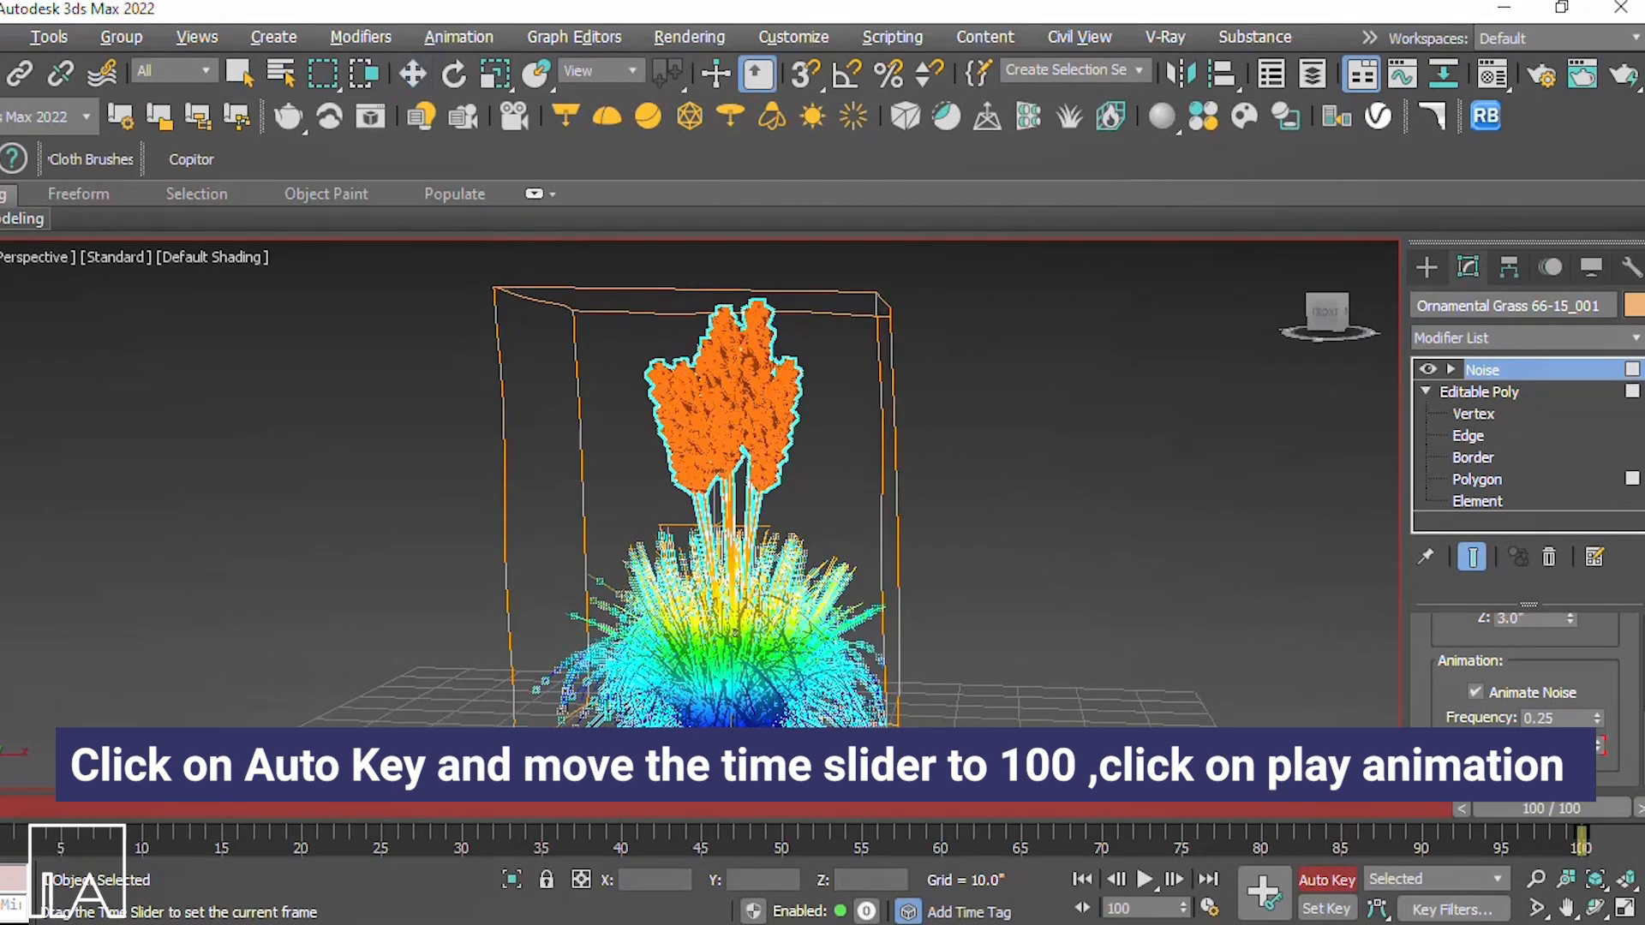
Step: Deselect the plant and play the animation, examining the movement of the leaves and seed heads up close, and stop playback
{"action": "left_click", "coordinate": [1174, 673]}
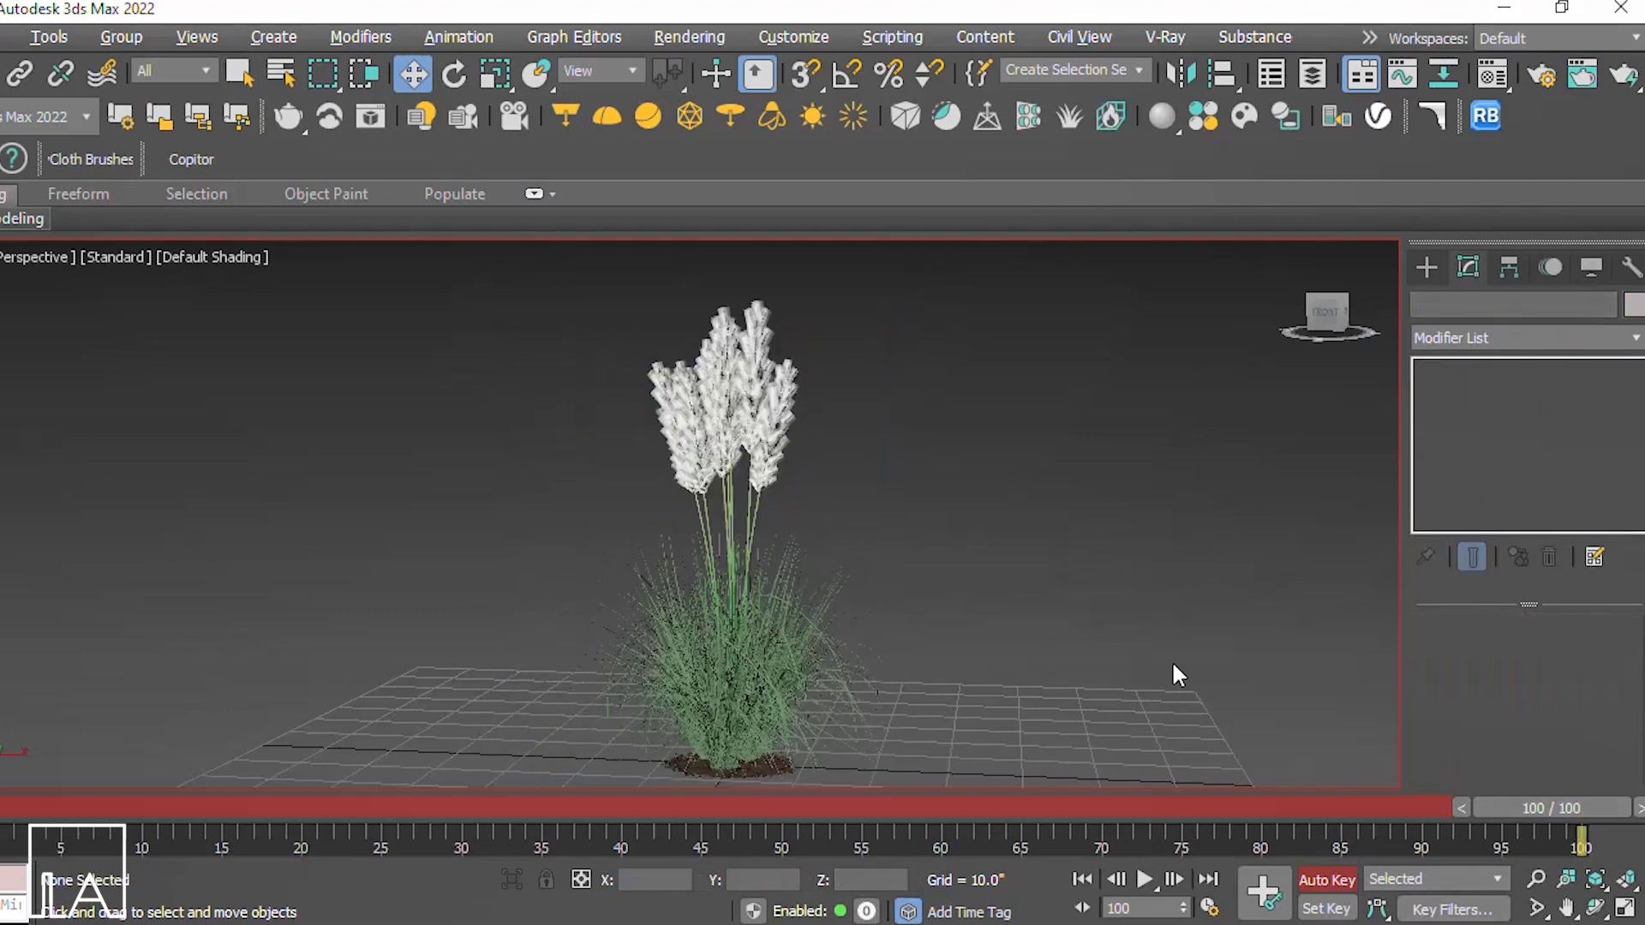
{"action": "left_click", "coordinate": [1144, 880]}
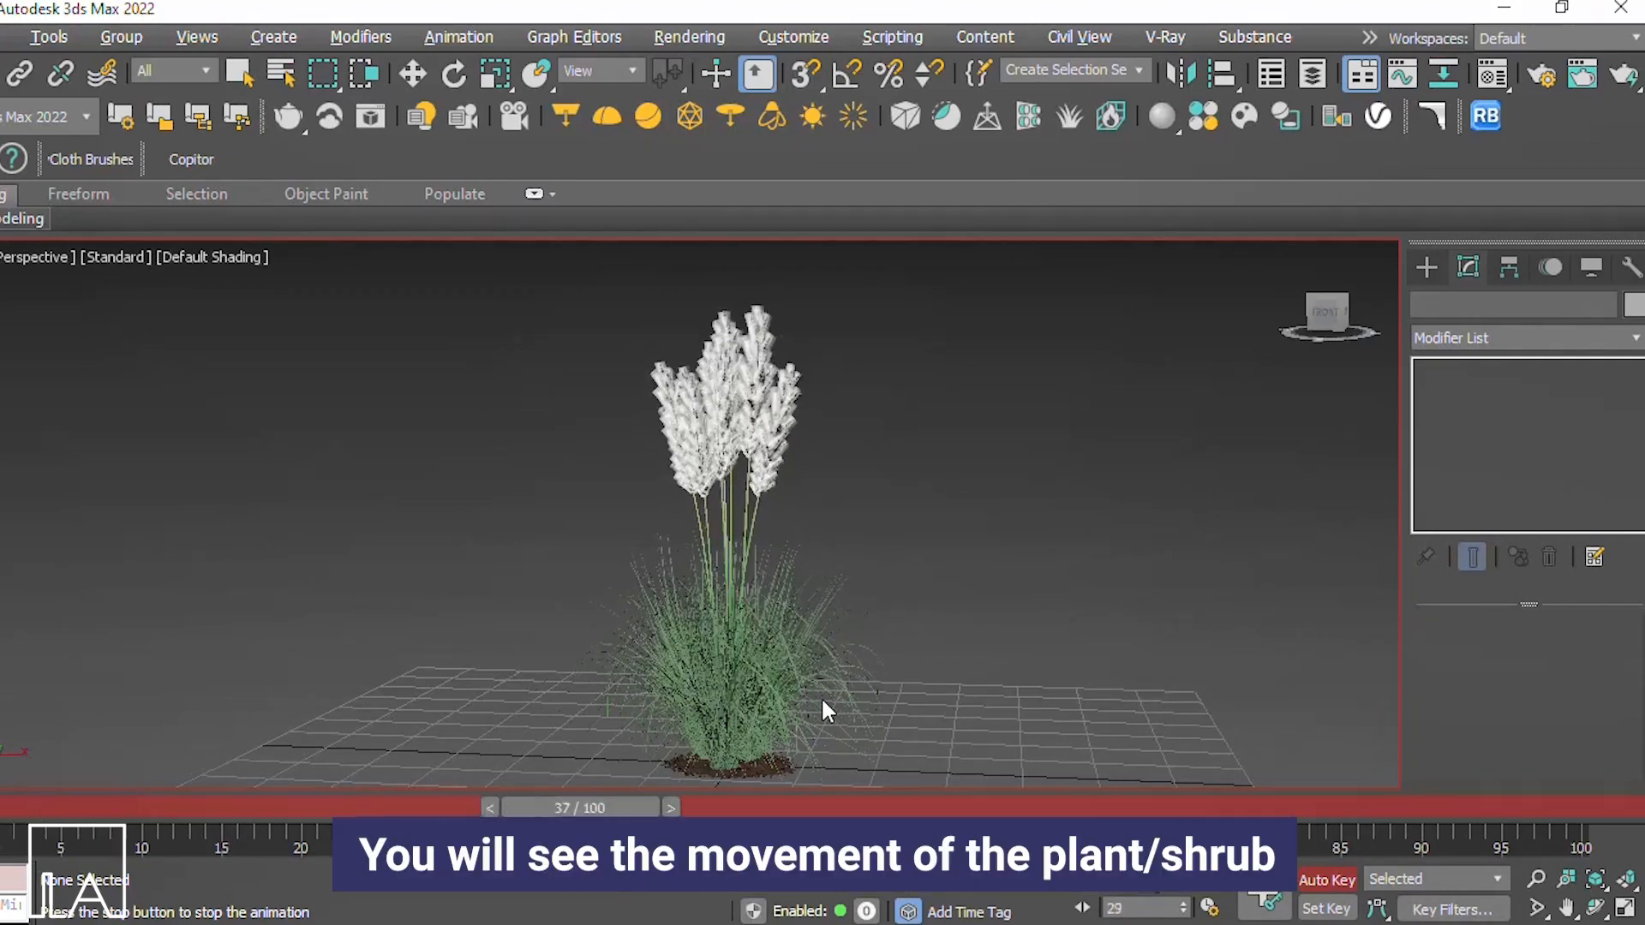
{"action": "scroll", "coordinate": [749, 630], "scroll_direction": "up", "scroll_amount": 5}
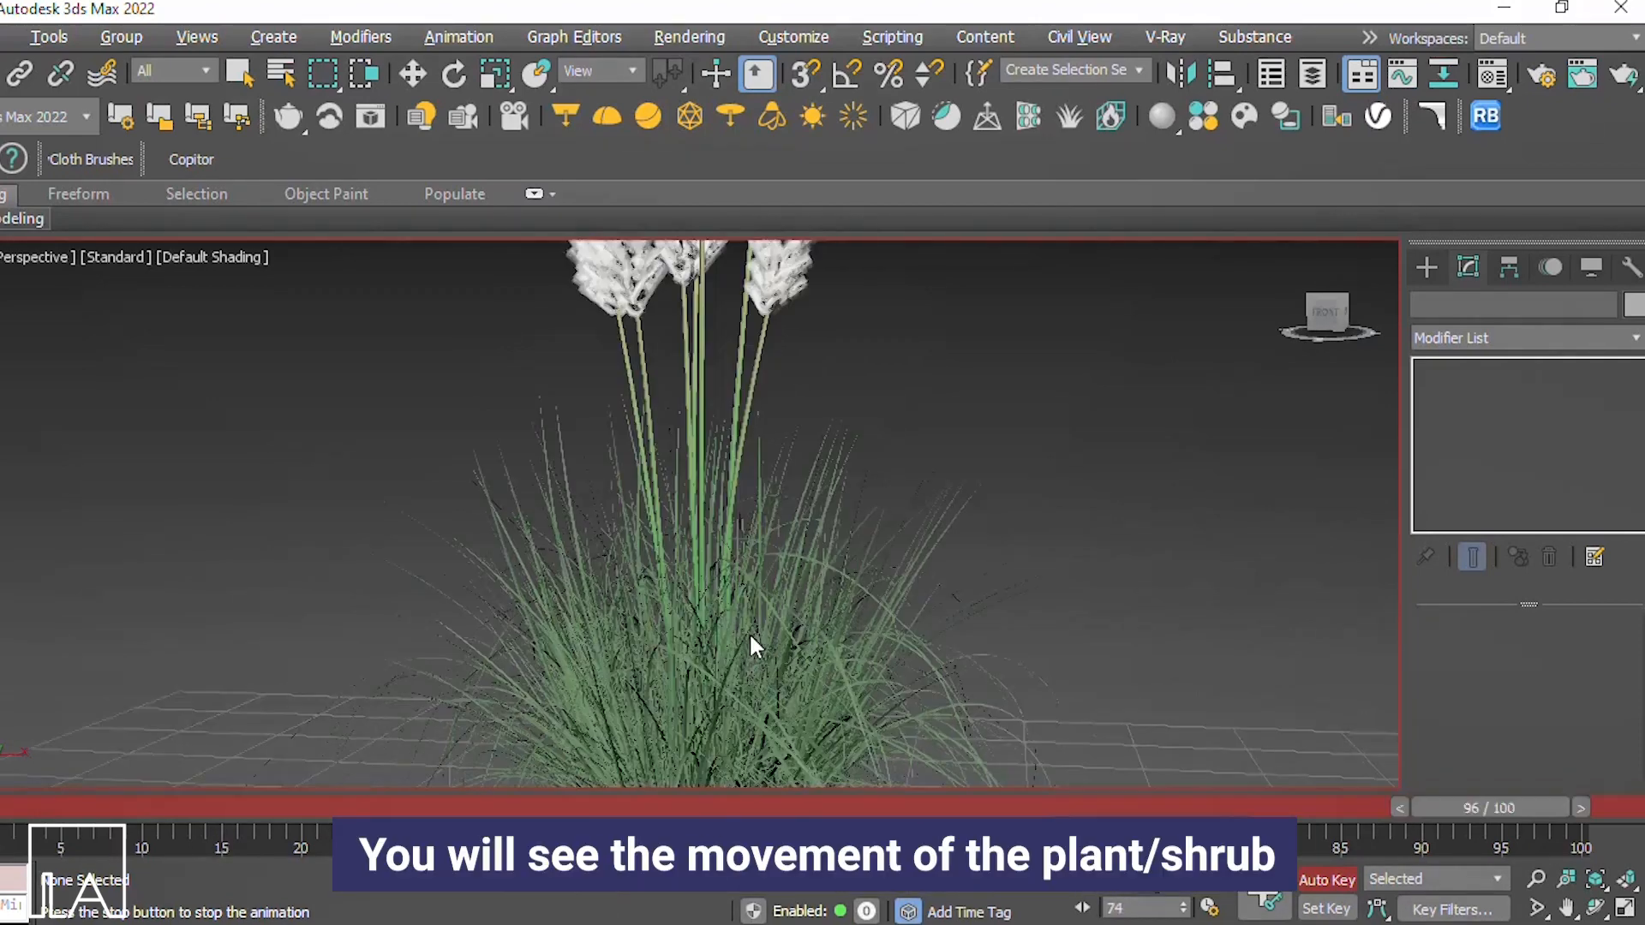
{"action": "scroll", "coordinate": [748, 636], "scroll_direction": "down", "scroll_amount": 5}
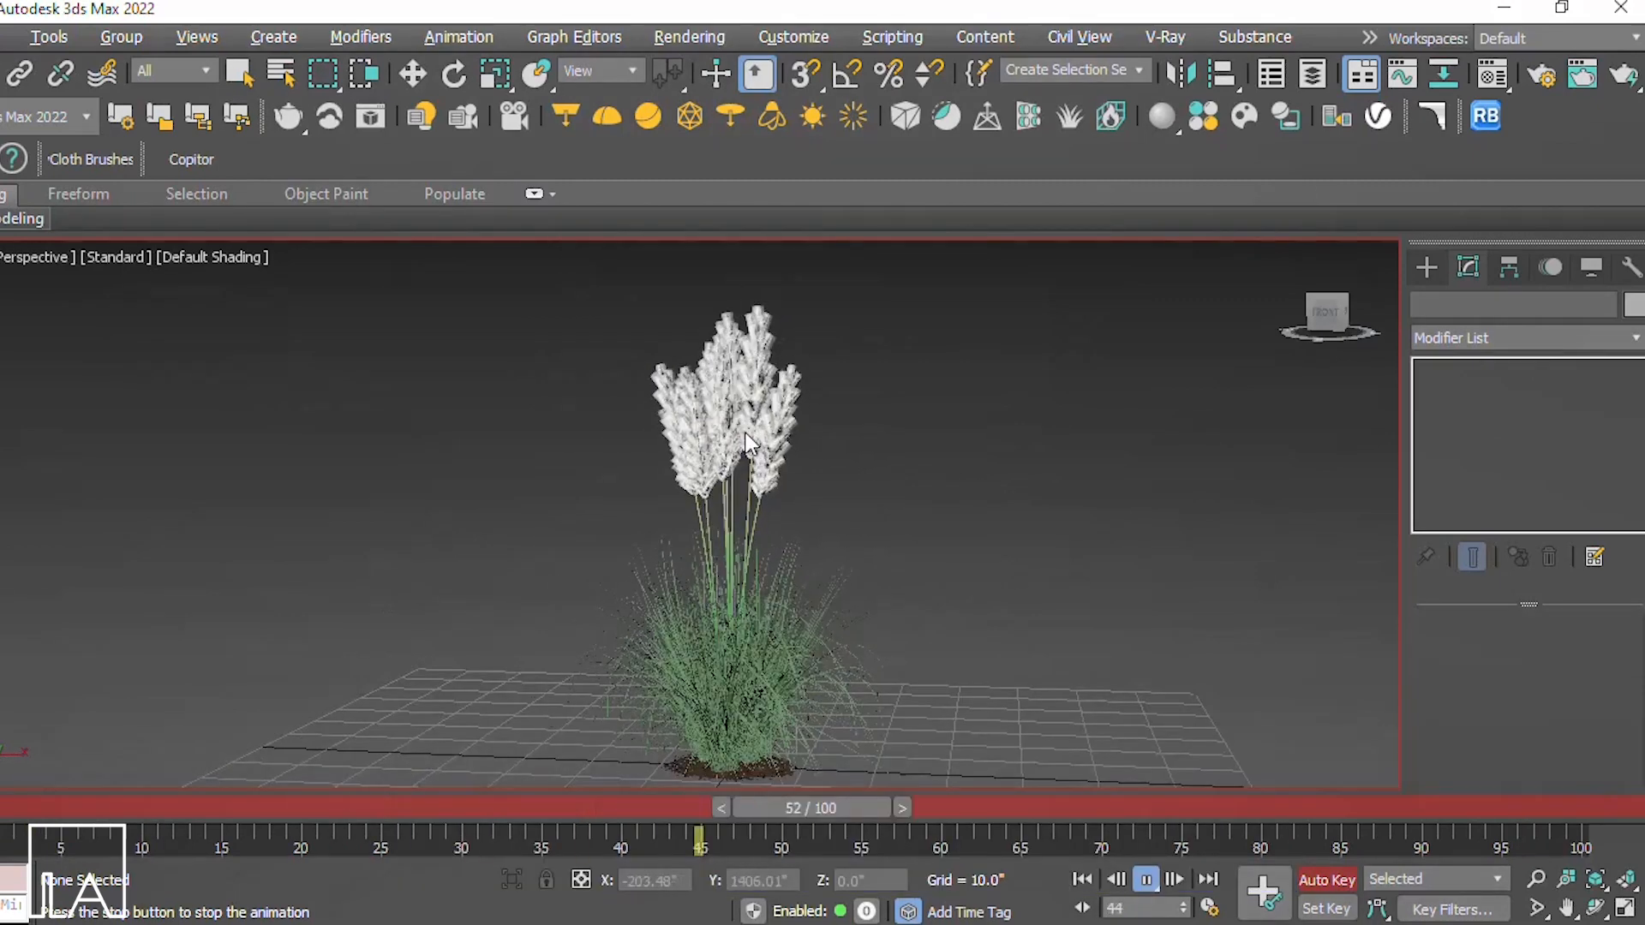
{"action": "scroll", "coordinate": [739, 398], "scroll_direction": "up", "scroll_amount": 6}
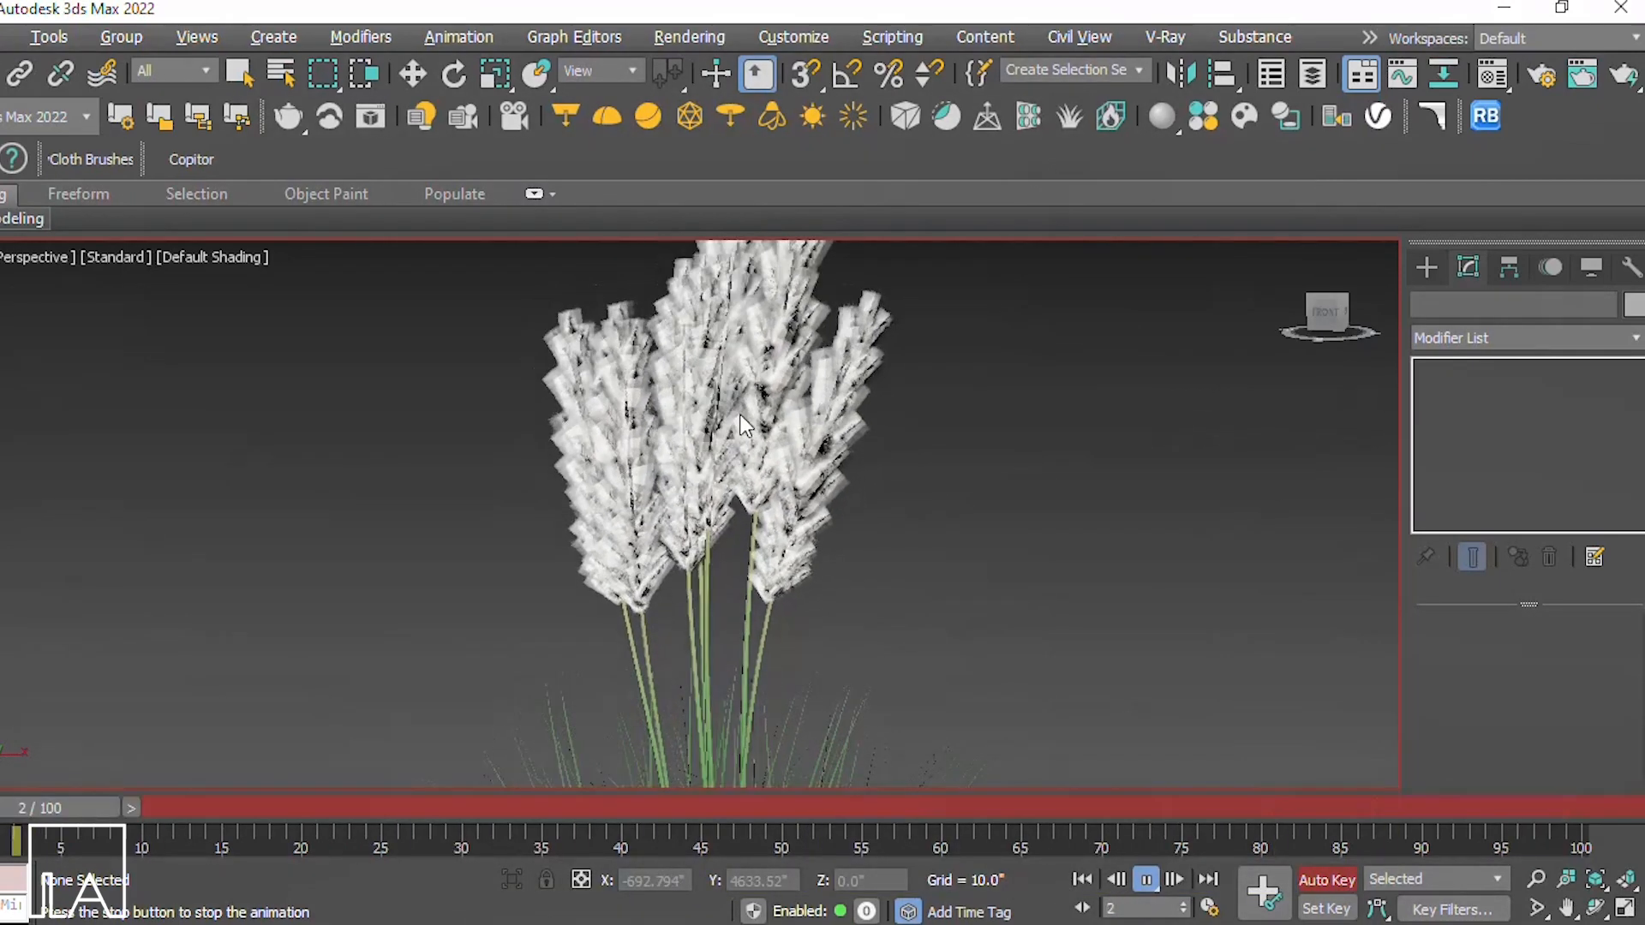
{"action": "scroll", "coordinate": [740, 415], "scroll_direction": "down", "scroll_amount": 5}
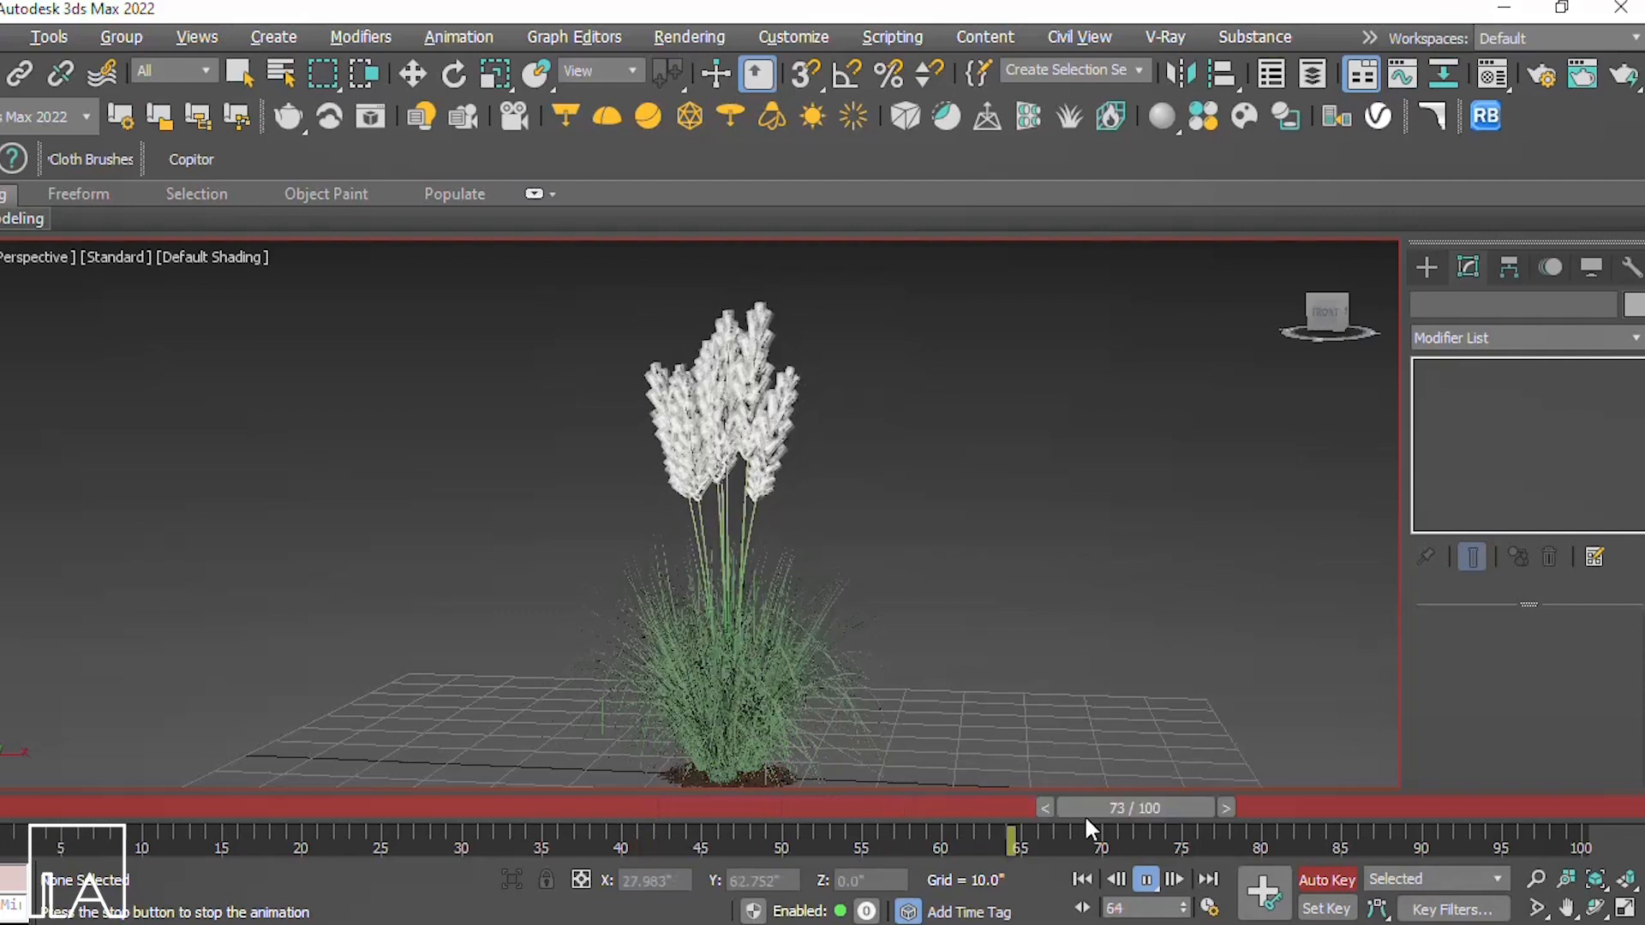
{"action": "key", "text": "w"}
{"action": "left_click", "coordinate": [1144, 879]}
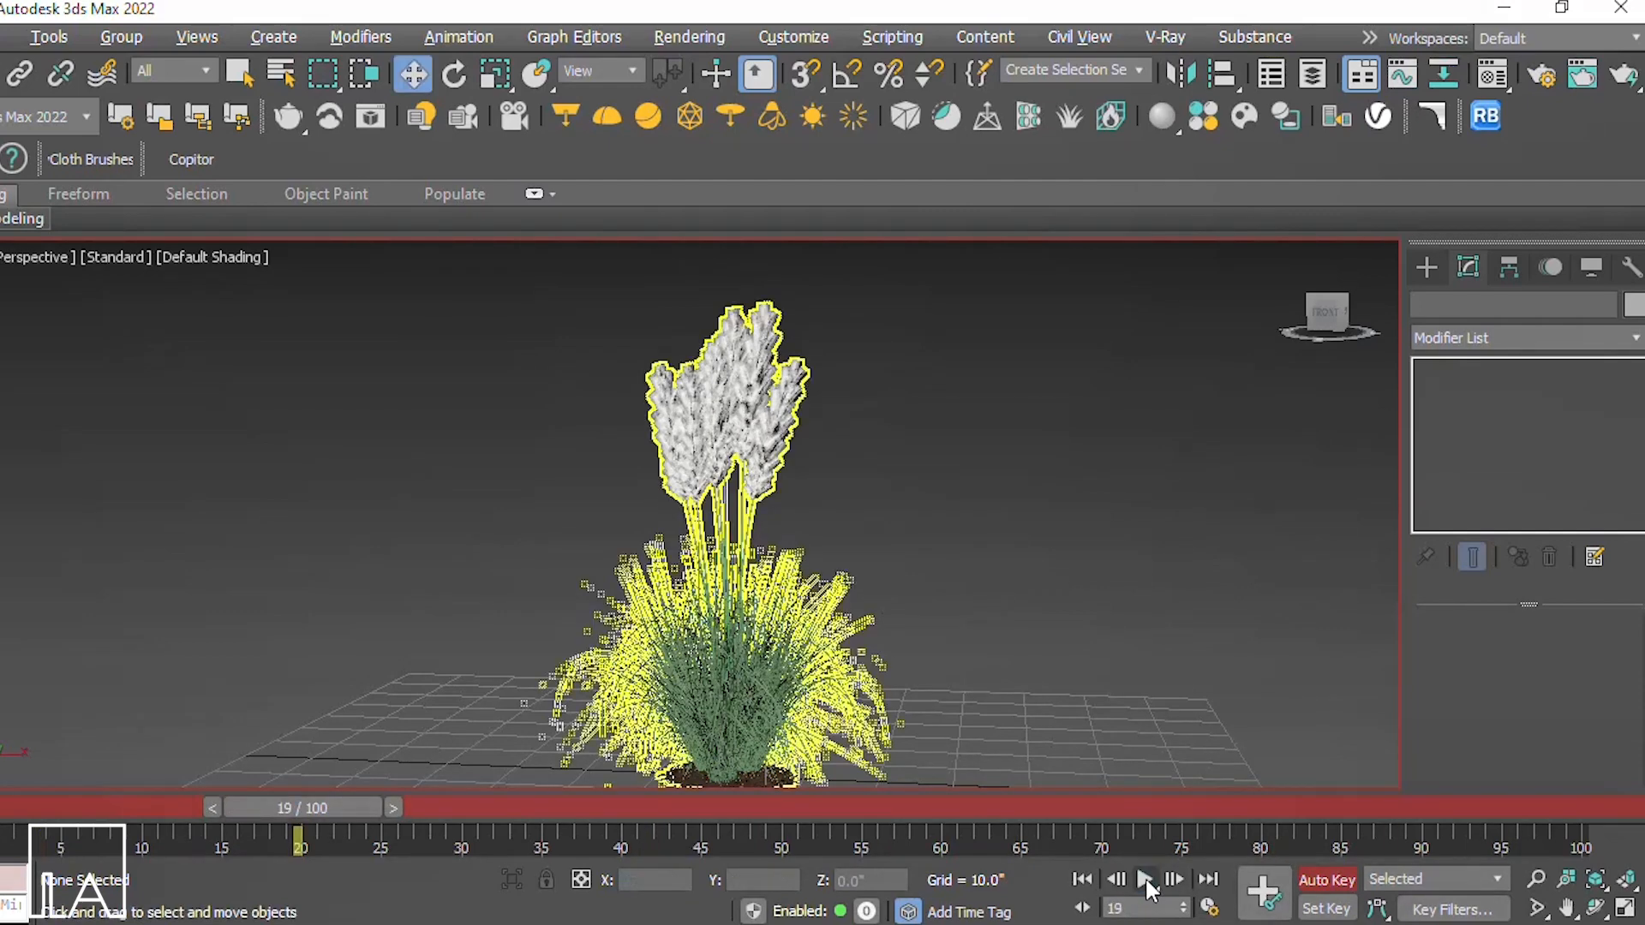
Step: Reselect the grass plant and add a Bend modifier above the Noise modifier
{"action": "left_click", "coordinate": [725, 644]}
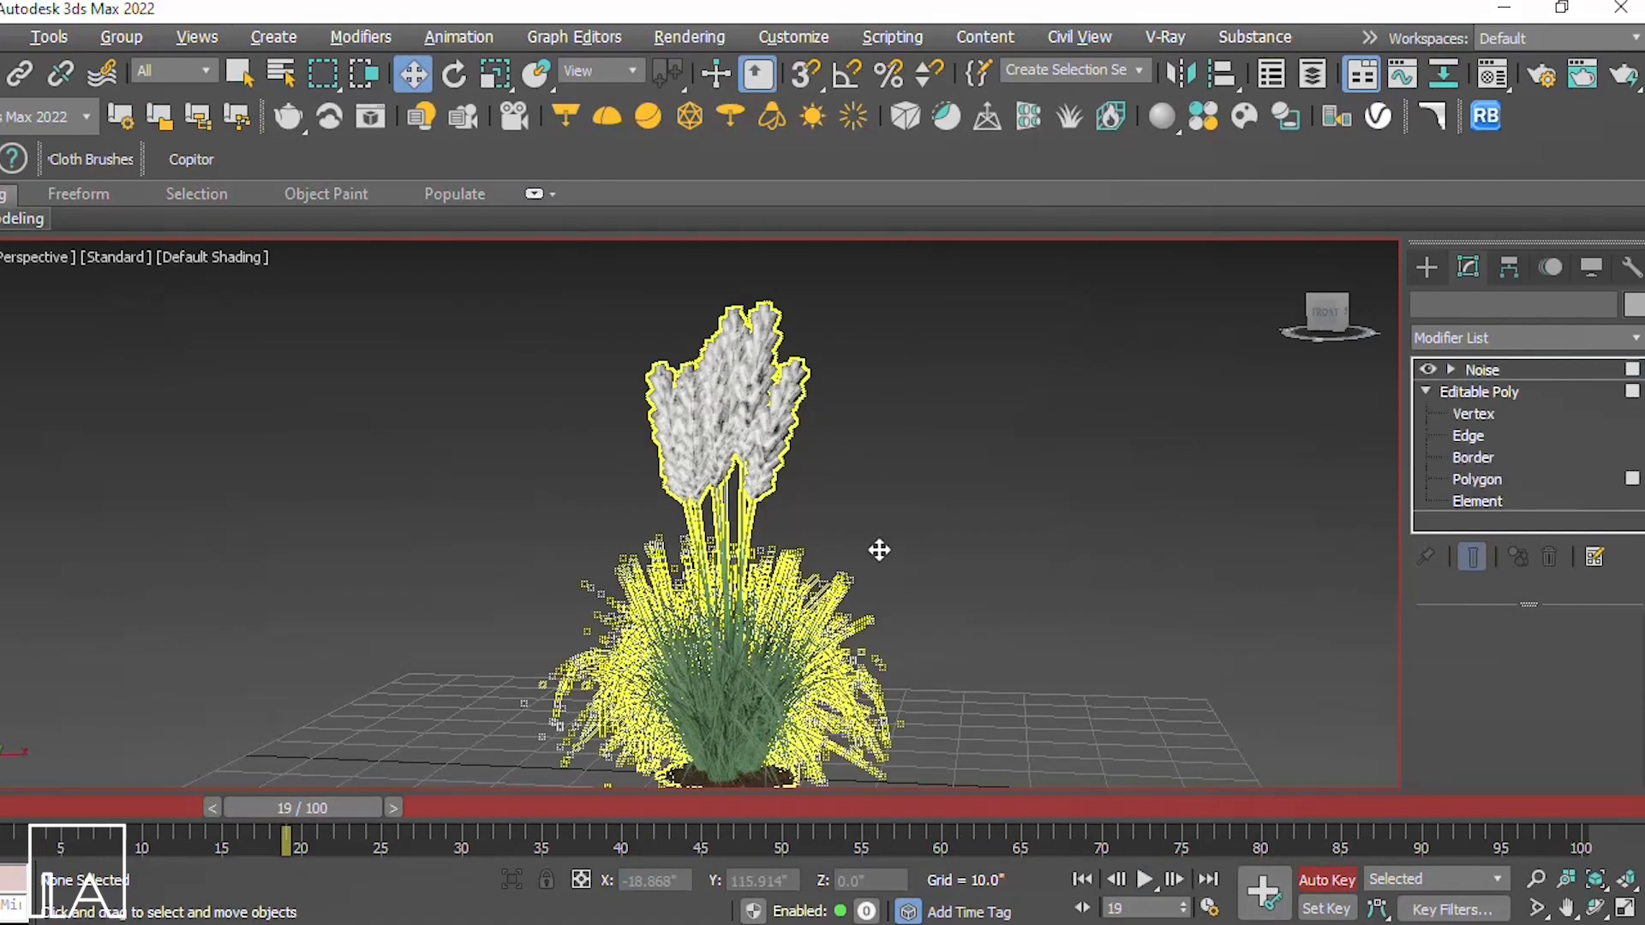
{"action": "left_click", "coordinate": [1634, 338]}
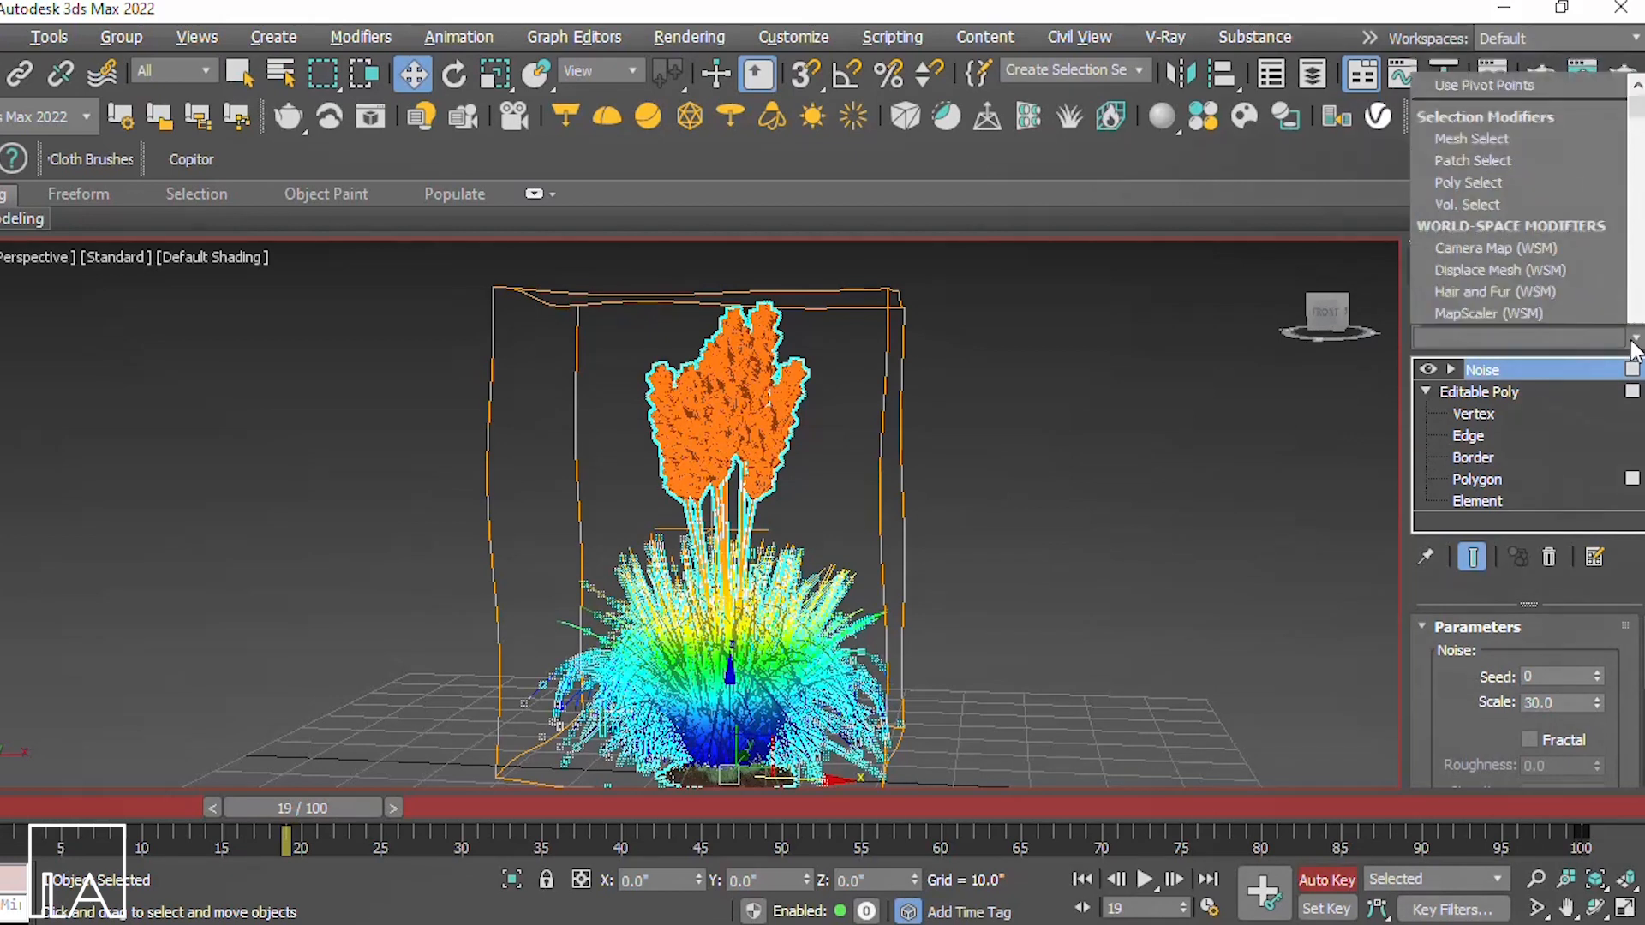
{"action": "key", "text": "b"}
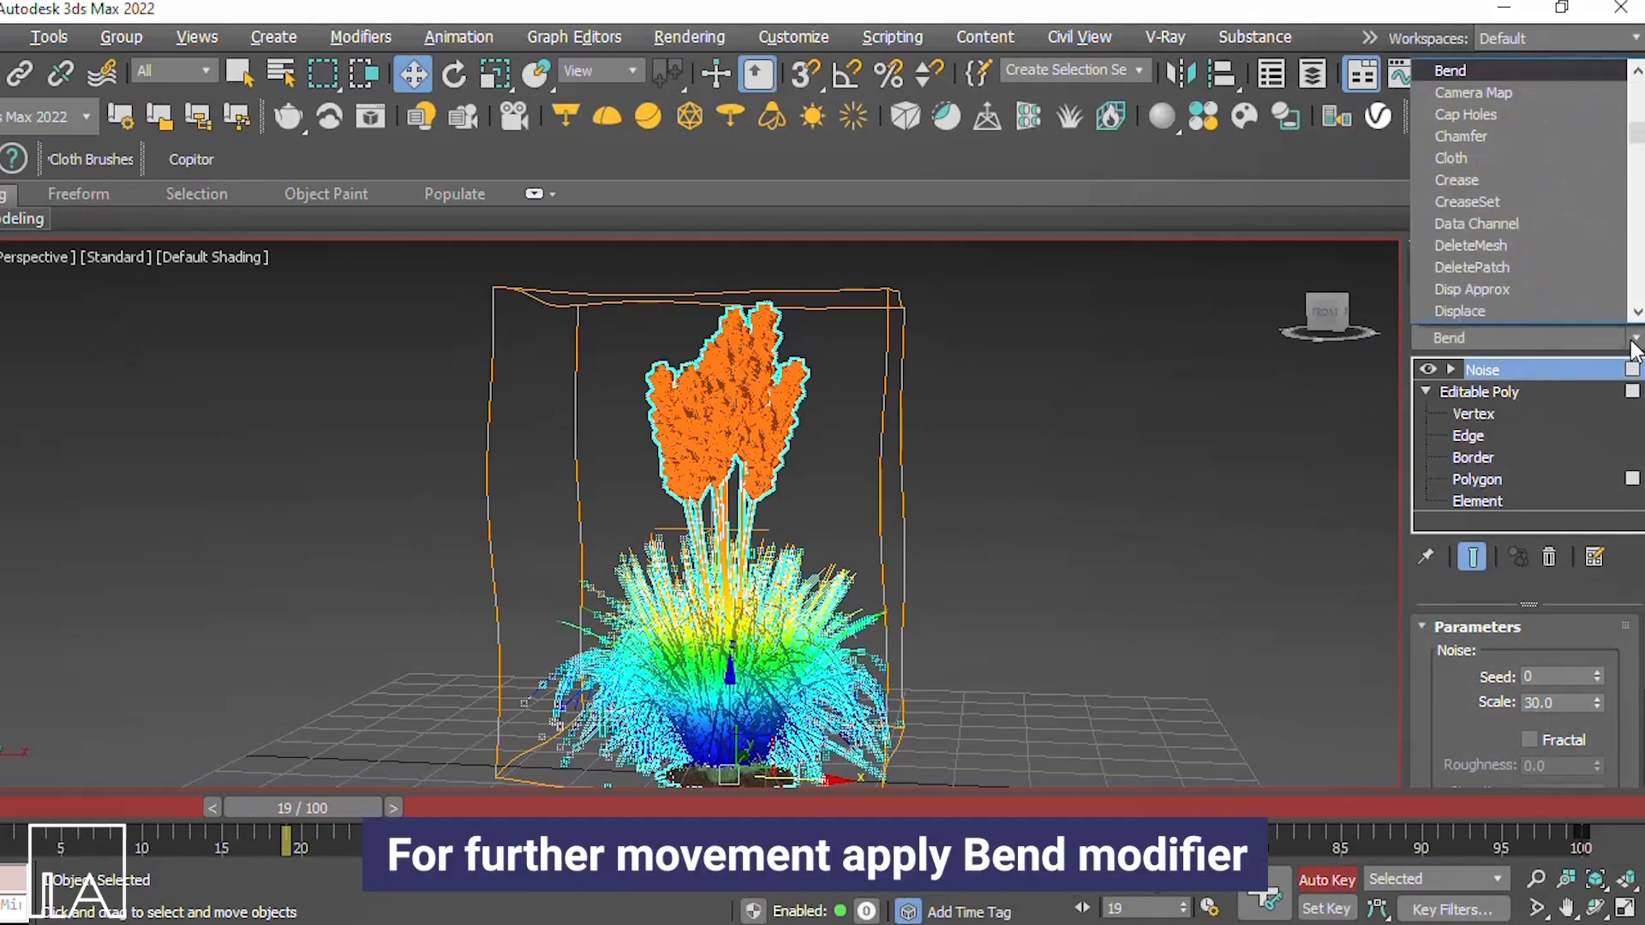
{"action": "left_click", "coordinate": [1496, 71]}
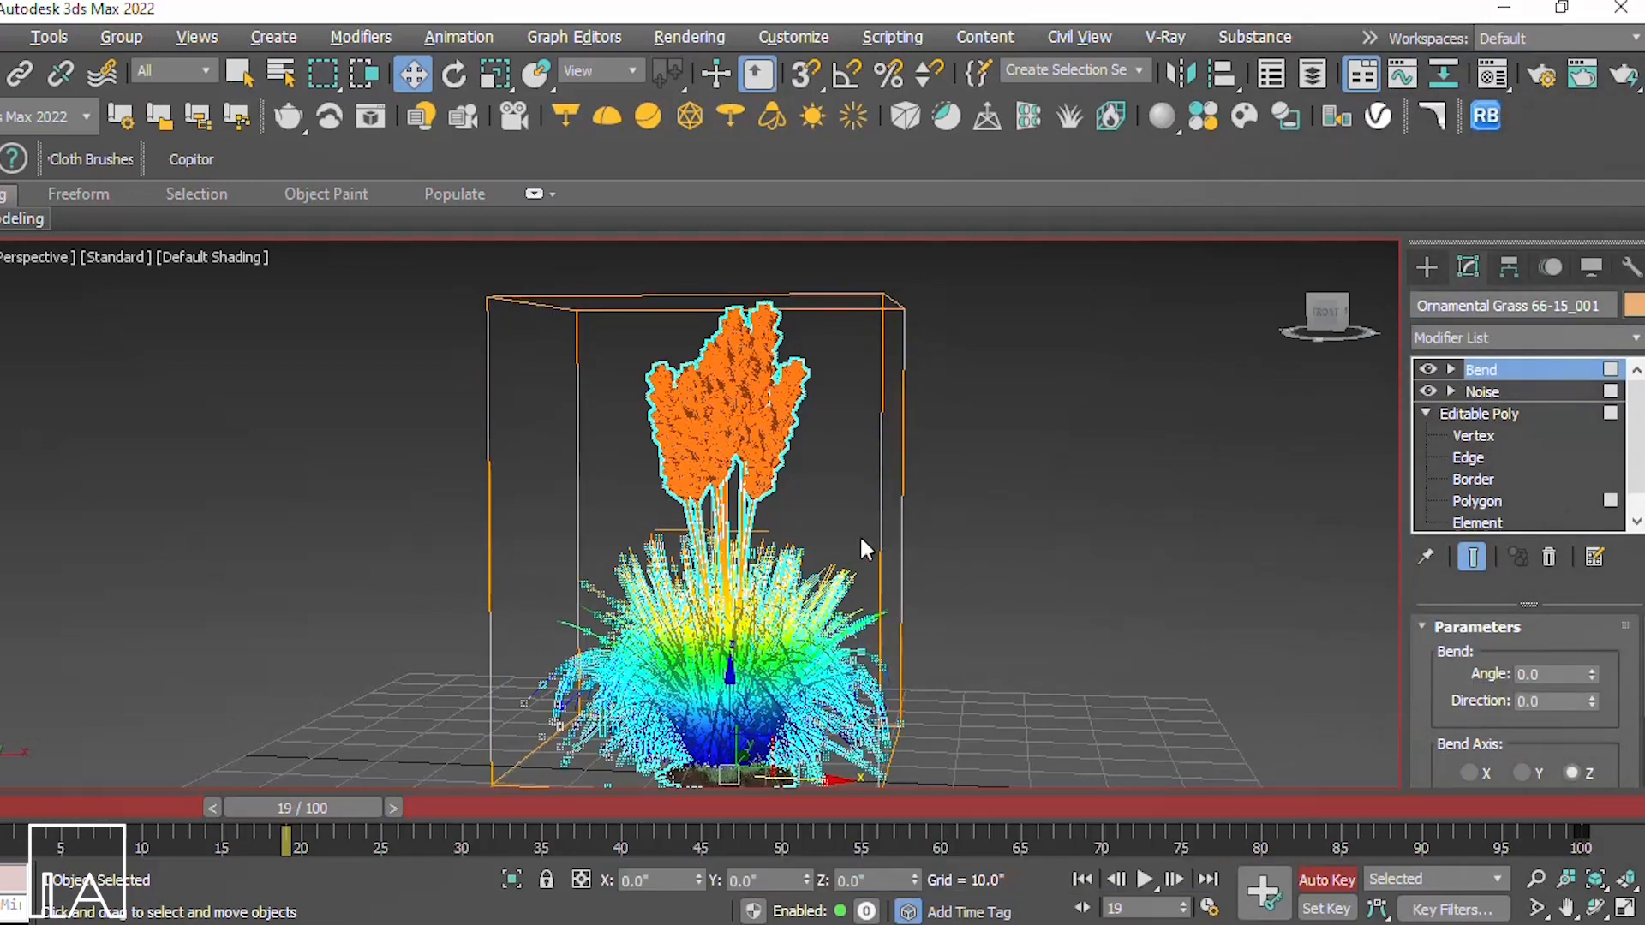
Step: Move the time slider to frame 20 and raise the Bend angle to 79 with Auto Key on
{"action": "scroll", "coordinate": [819, 540], "scroll_direction": "down", "scroll_amount": 3}
{"action": "middle_click_drag", "start_coordinate": [801, 563], "coordinate": [842, 577], "text": "alt"}
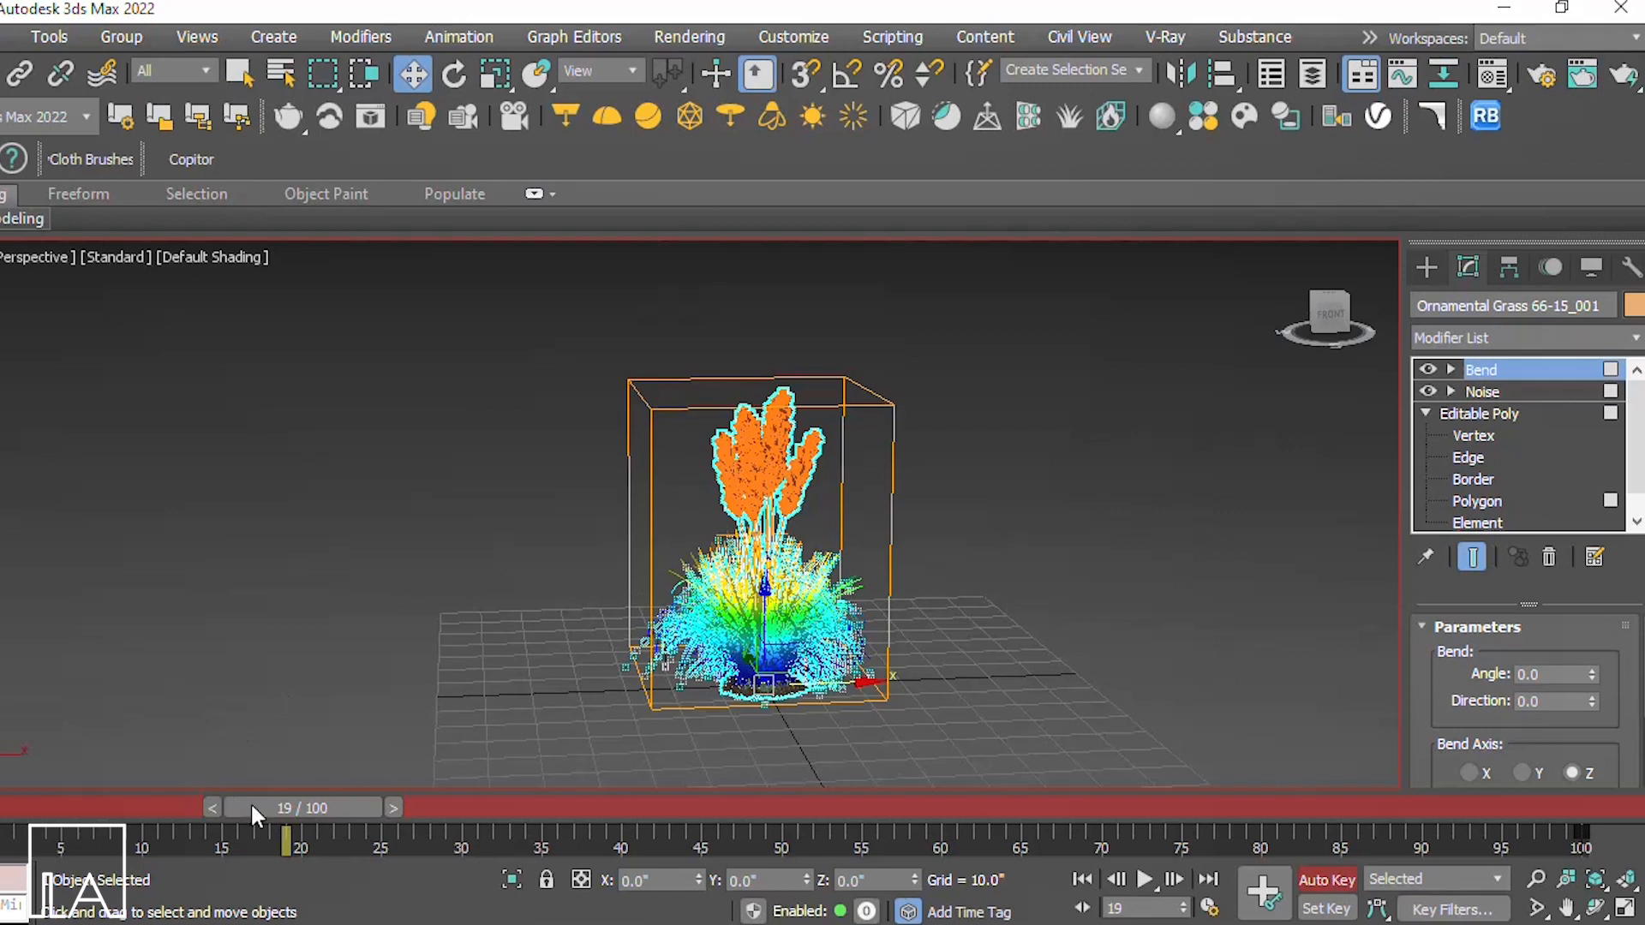
{"action": "left_click_drag", "start_coordinate": [286, 810], "coordinate": [301, 811]}
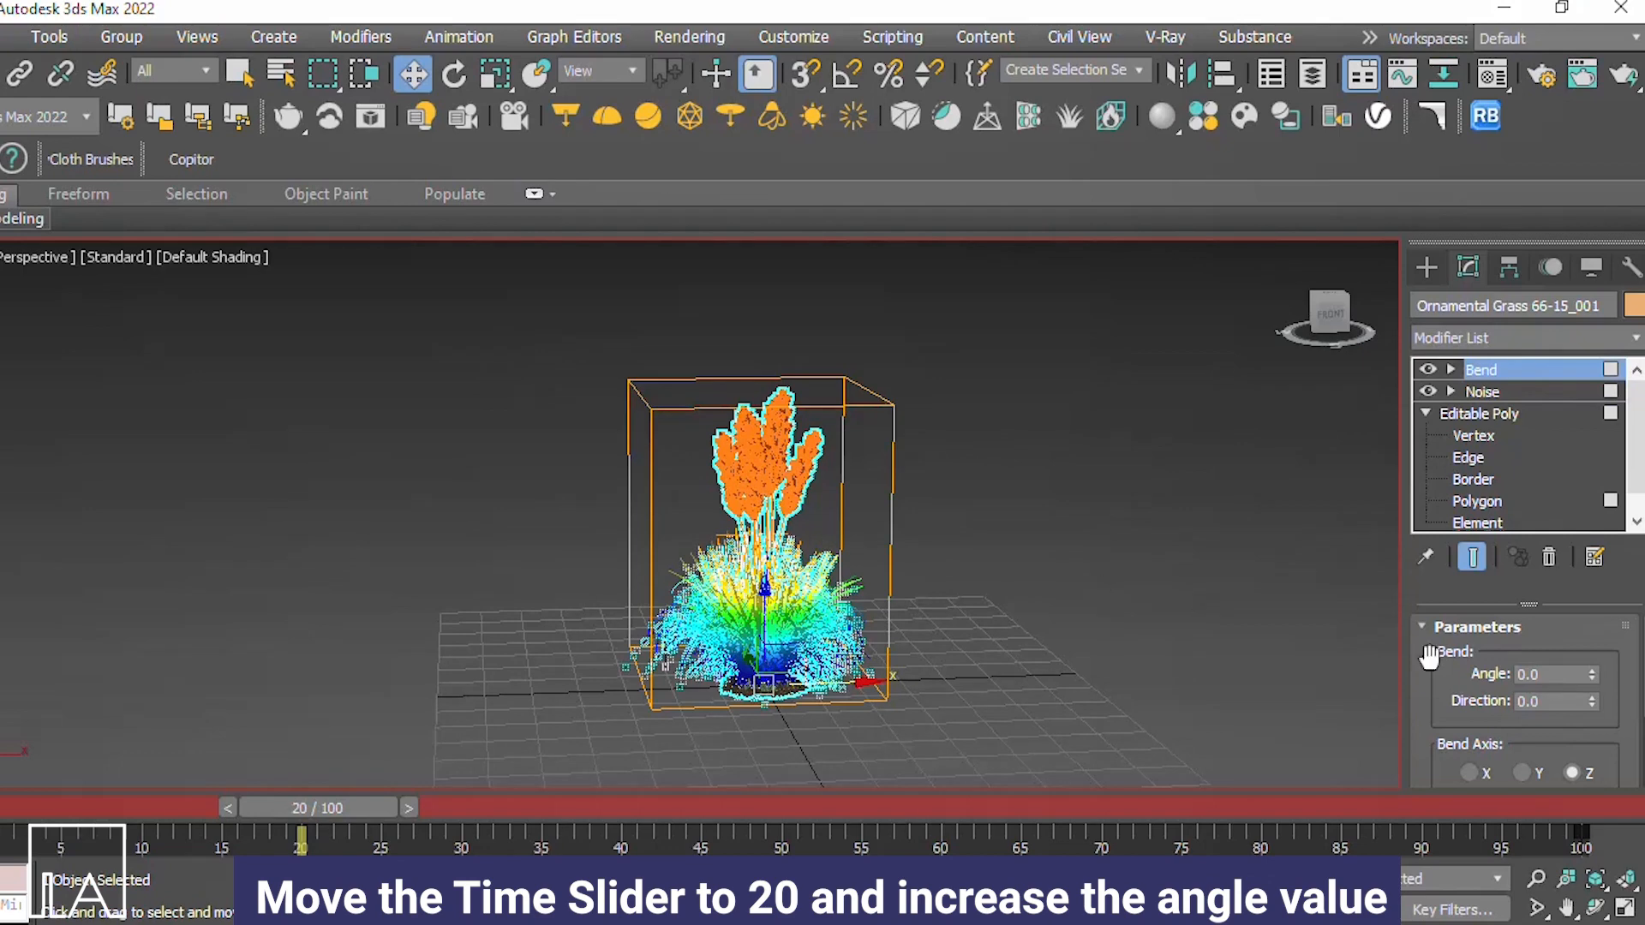
{"action": "left_click_drag", "start_coordinate": [1591, 672], "coordinate": [1588, 593]}
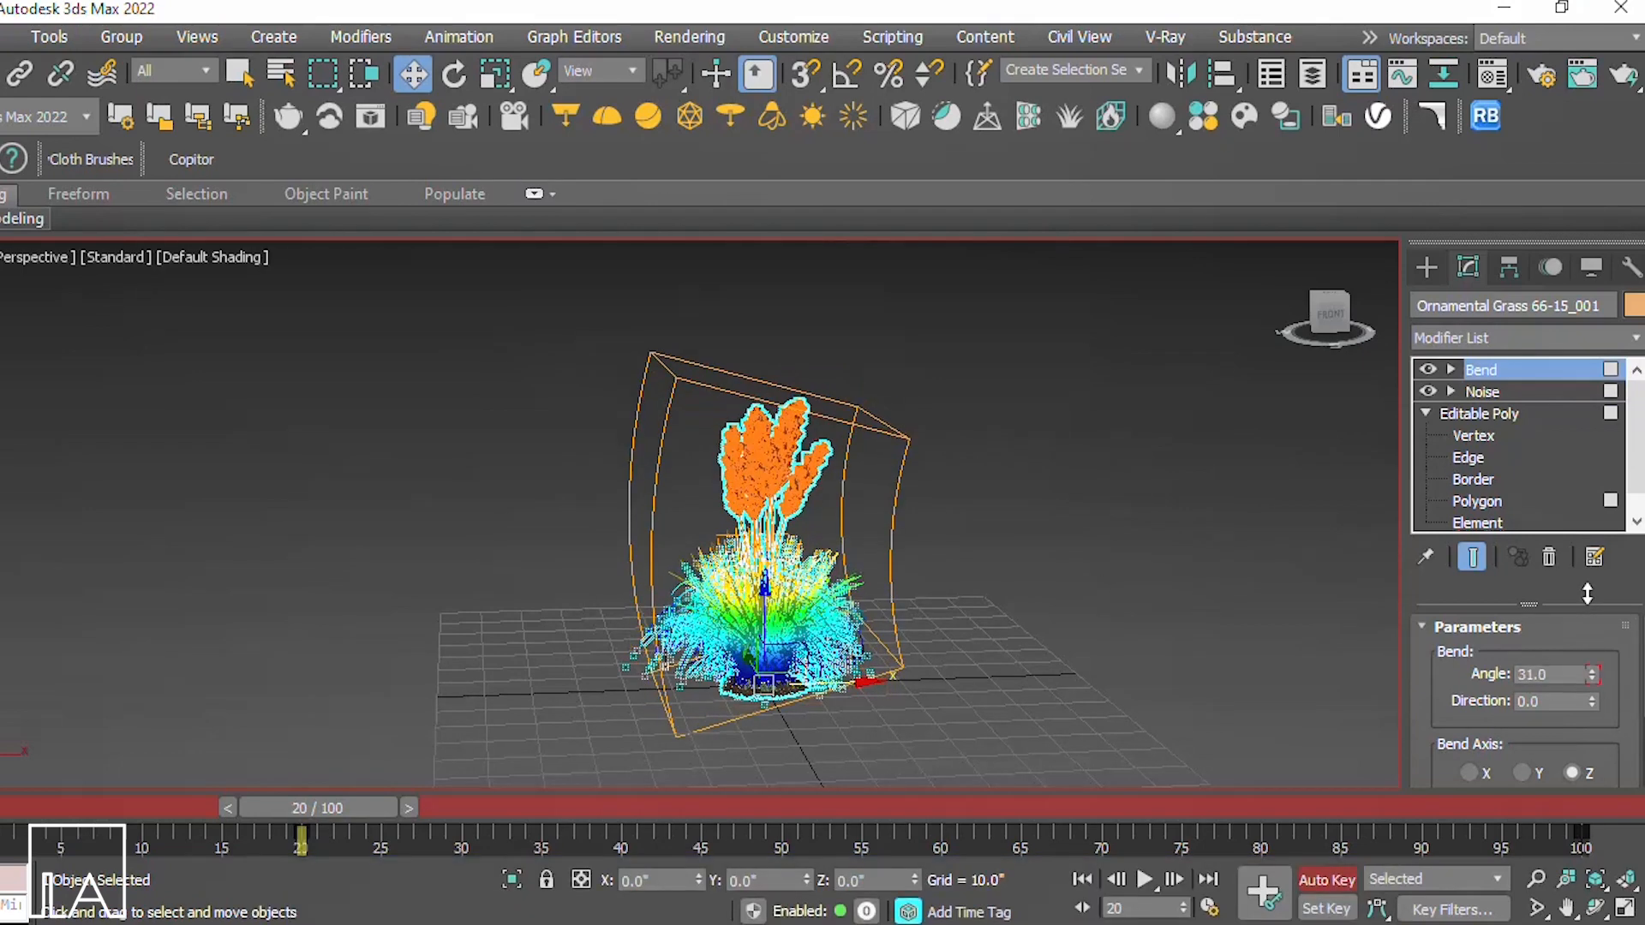
{"action": "left_click_drag", "start_coordinate": [1596, 583], "coordinate": [1596, 582]}
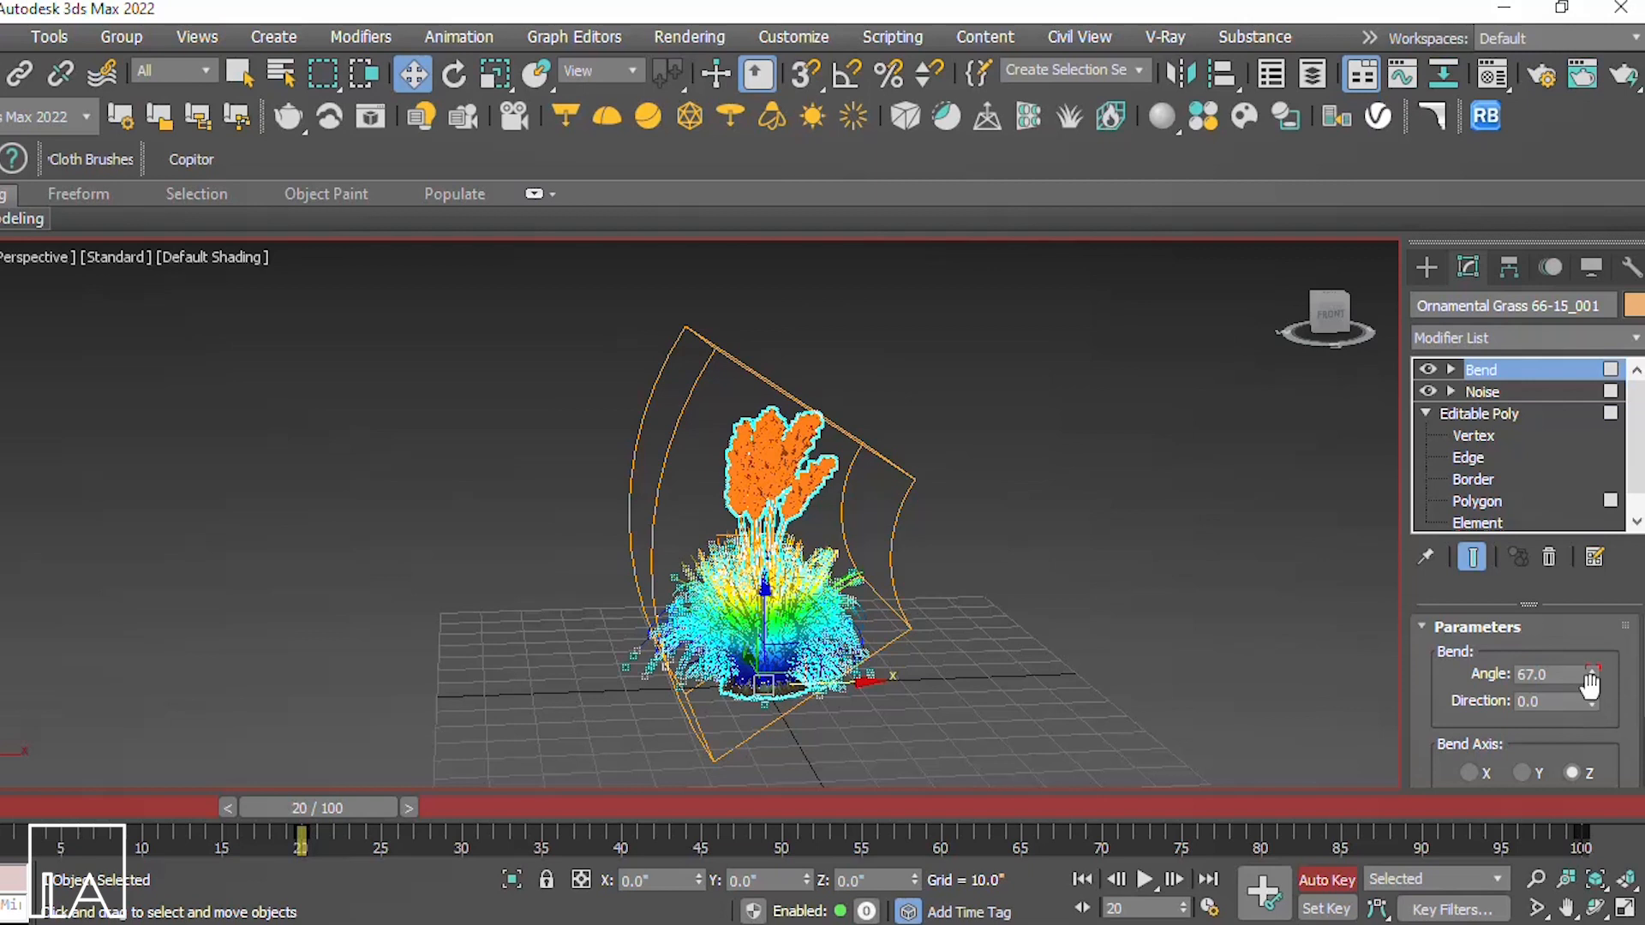
{"action": "left_click_drag", "start_coordinate": [1592, 674], "coordinate": [1592, 643]}
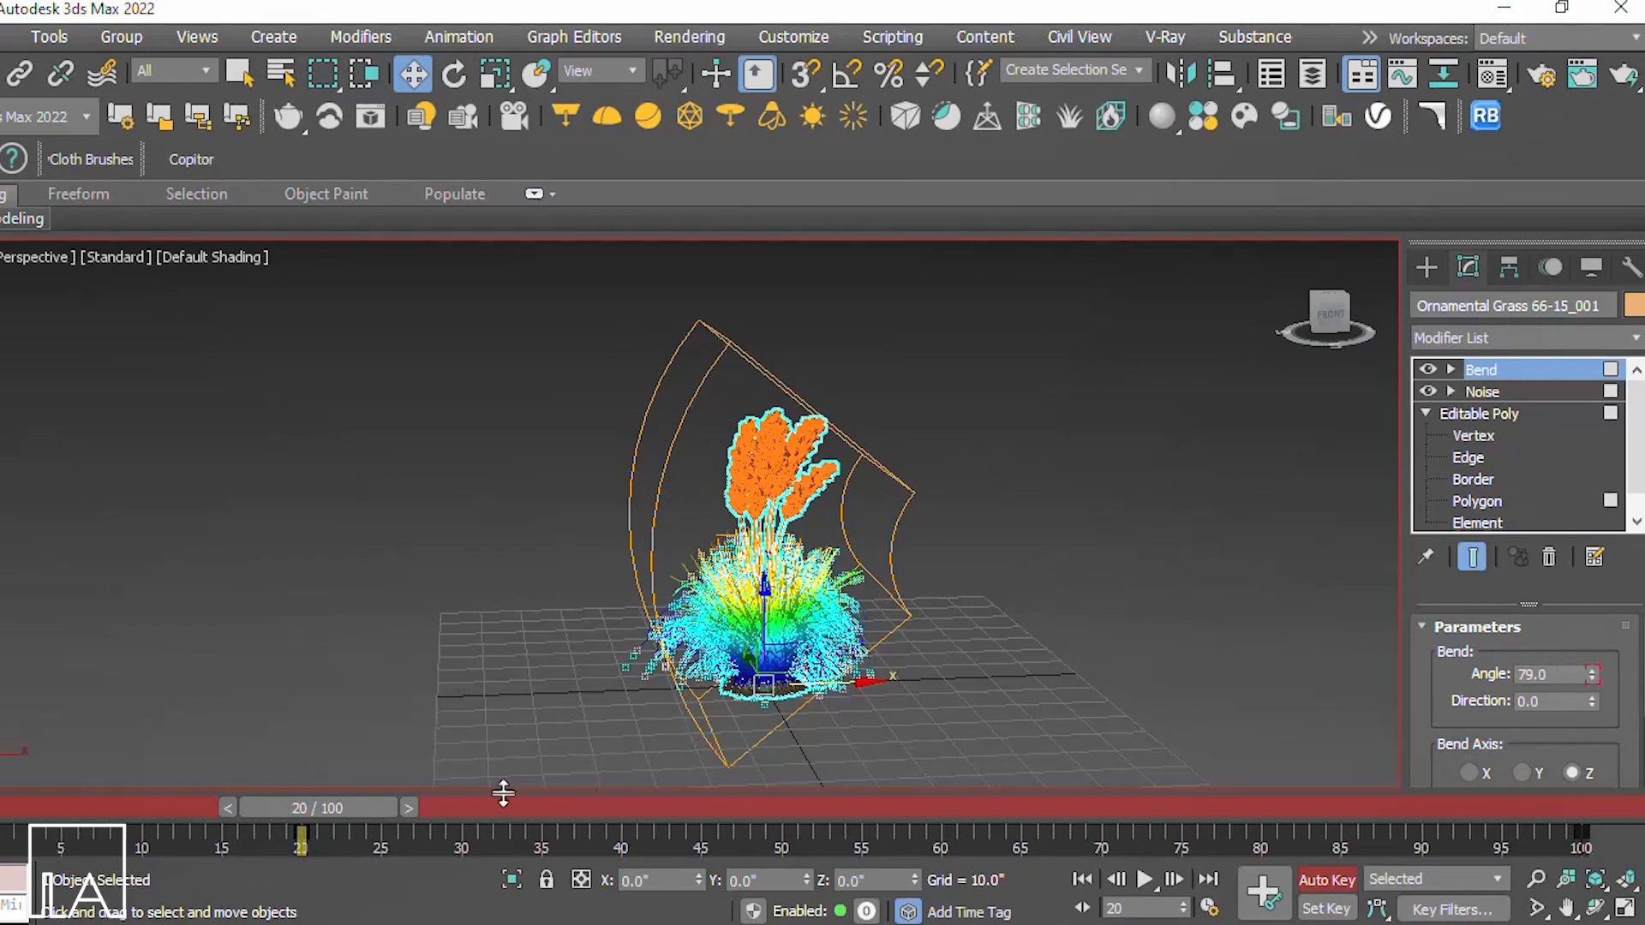
Step: Move the time slider to frame 45 and set the Bend direction to 75 with Auto Key on
{"action": "left_click_drag", "start_coordinate": [337, 807], "coordinate": [725, 808]}
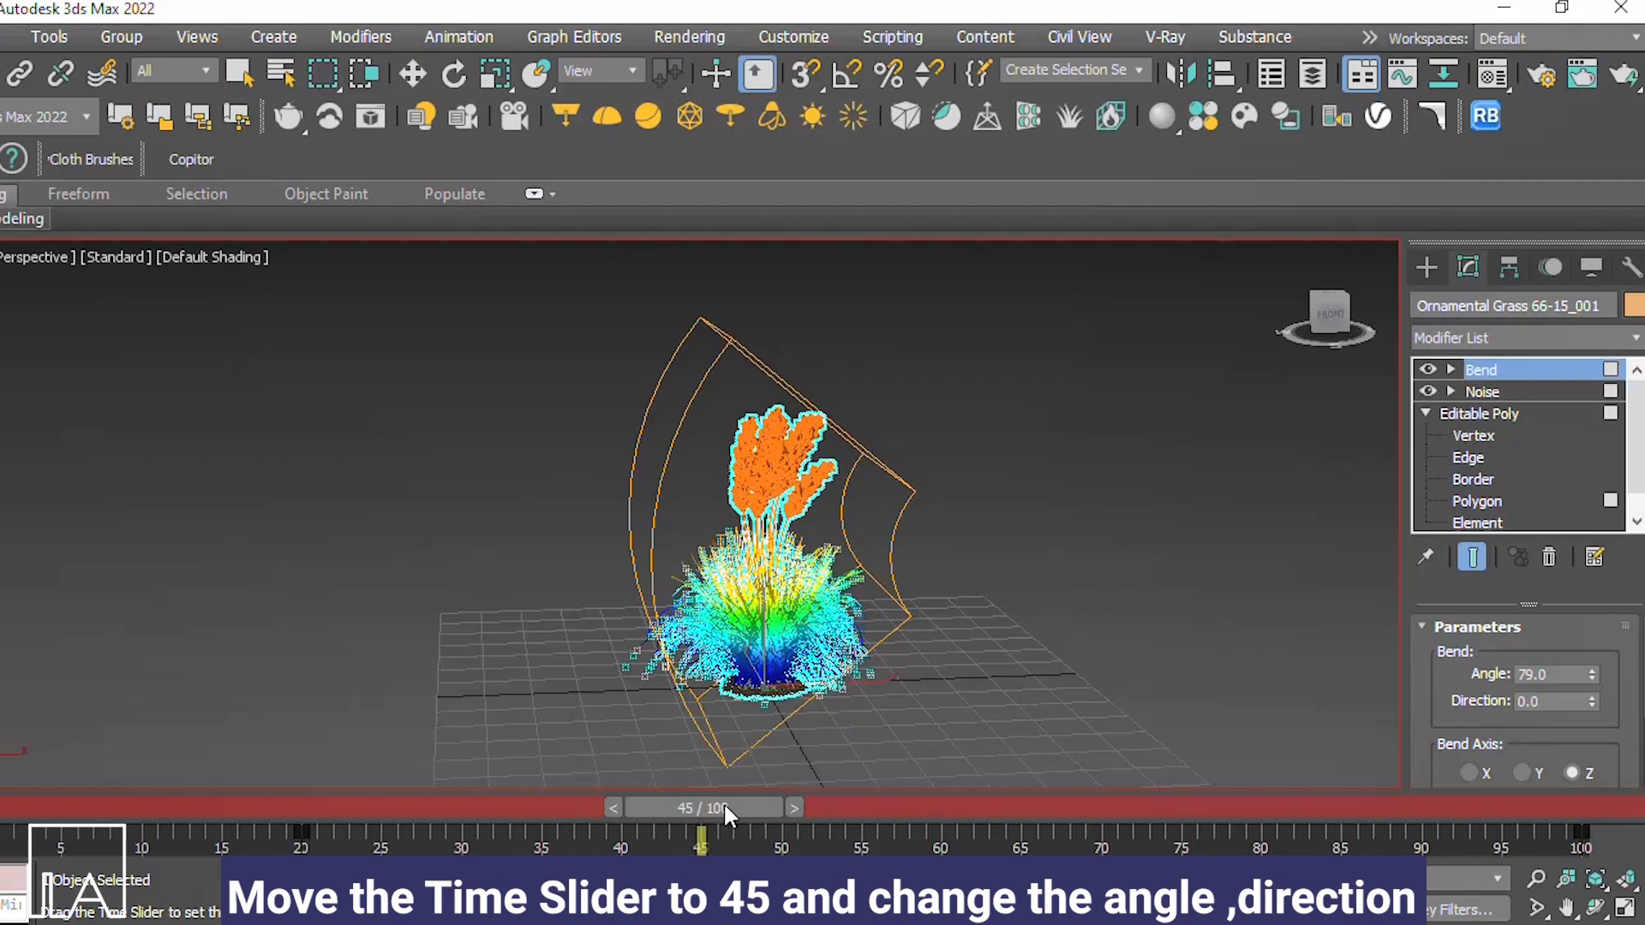
{"action": "key", "text": "w"}
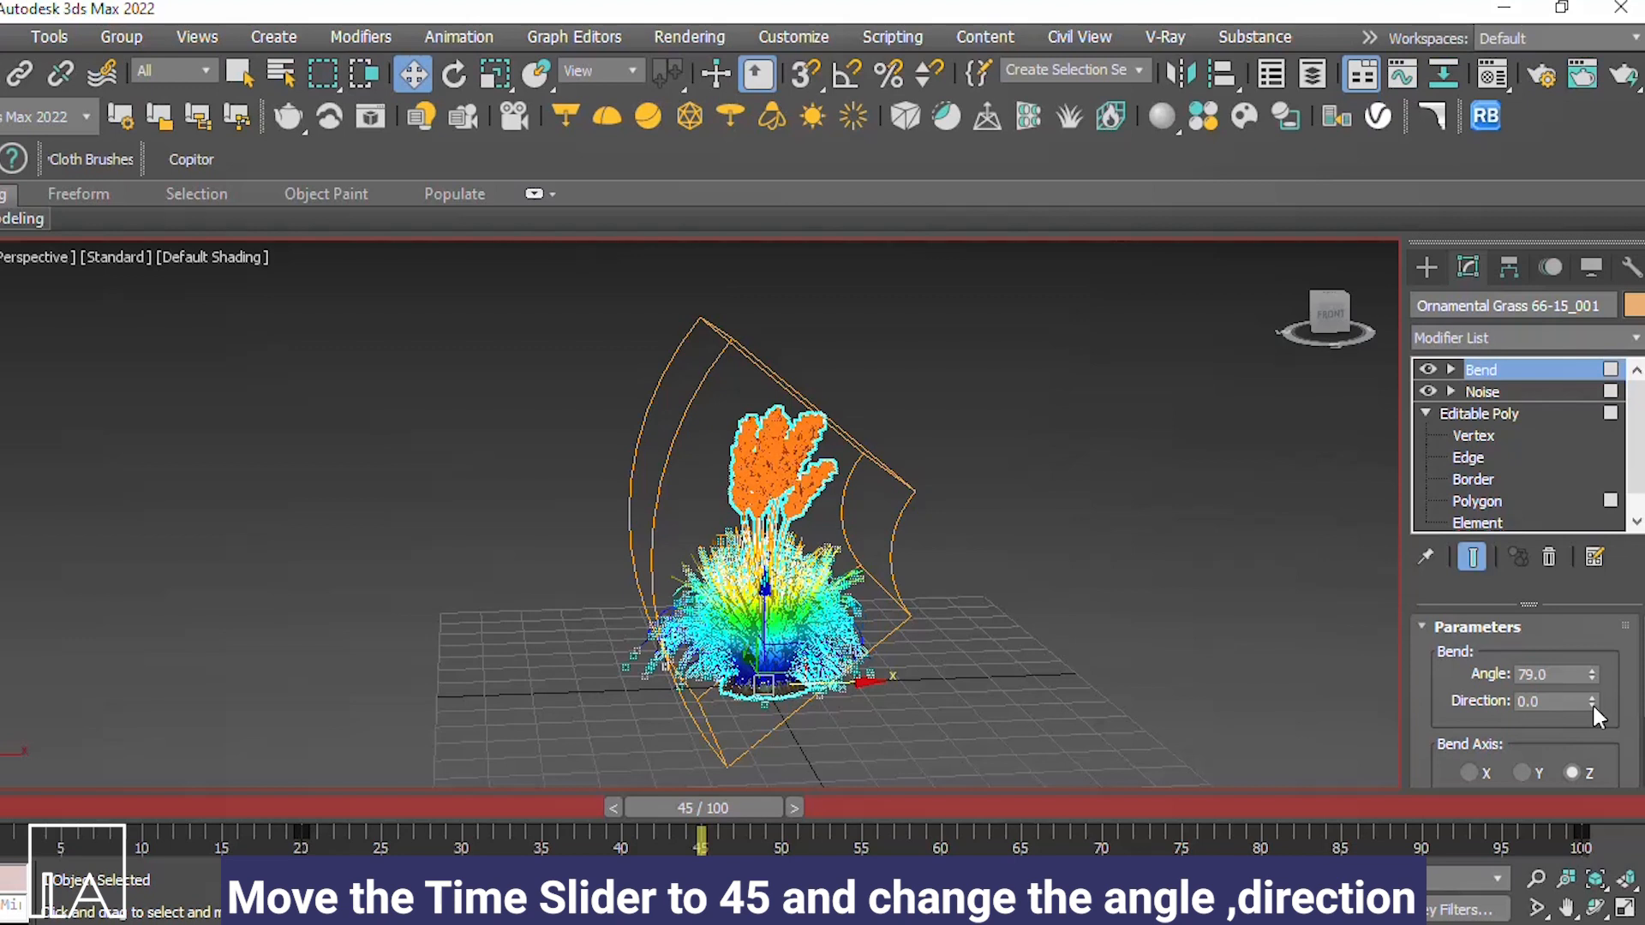
{"action": "left_click_drag", "start_coordinate": [1591, 700], "coordinate": [1586, 590]}
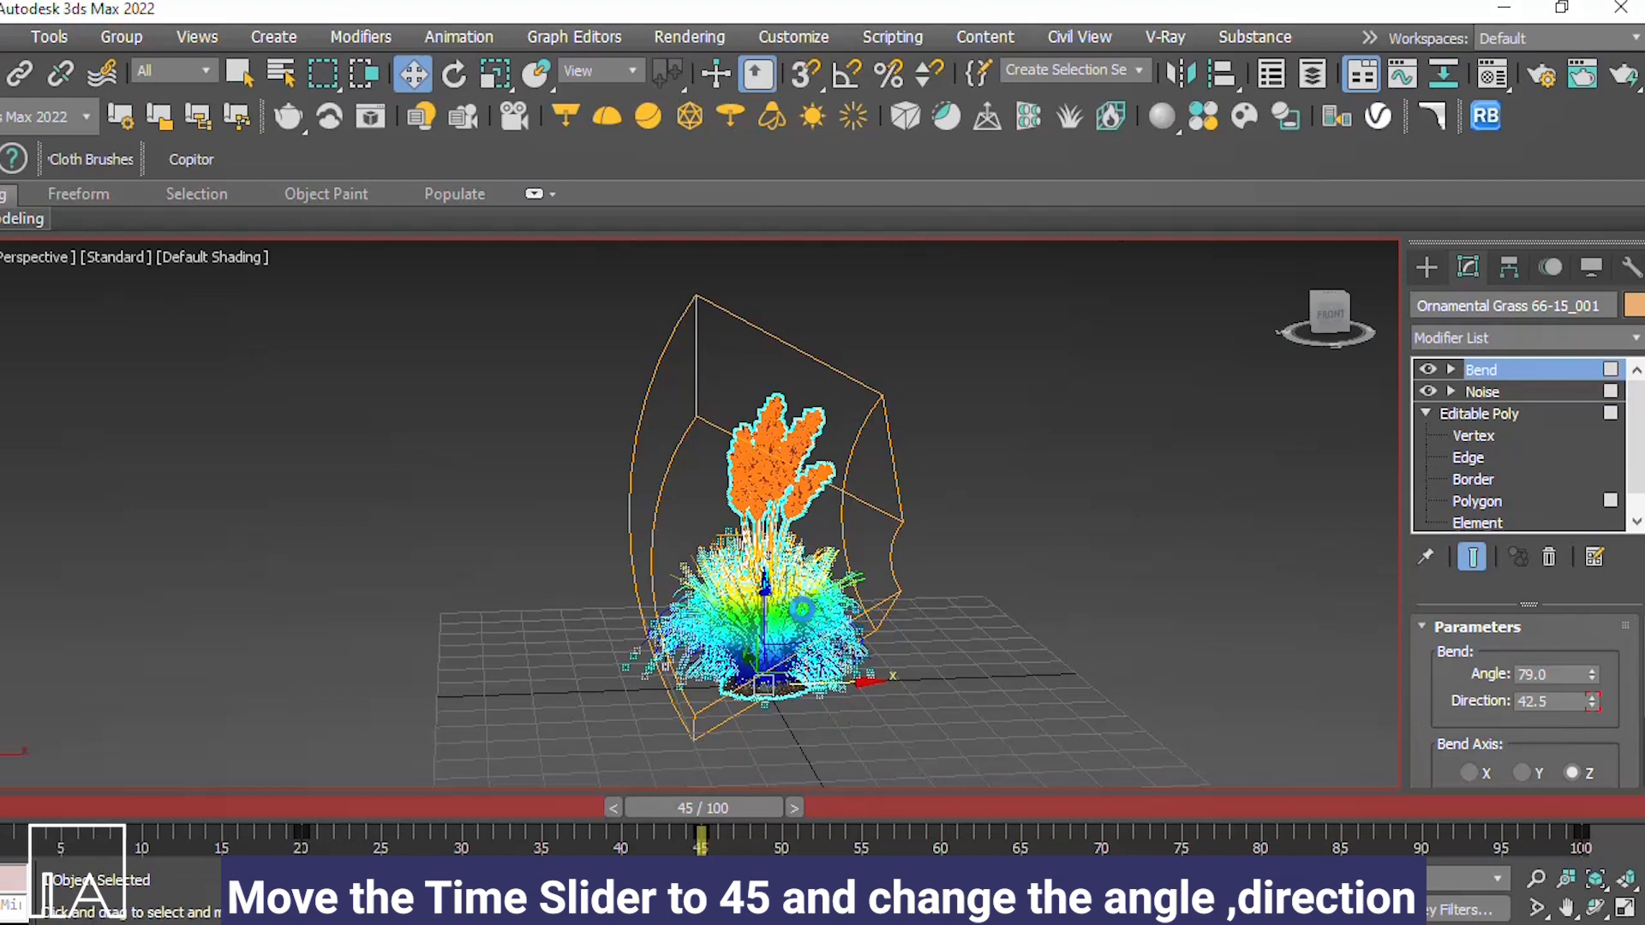
{"action": "middle_click_drag", "start_coordinate": [802, 609], "coordinate": [891, 624], "text": "alt"}
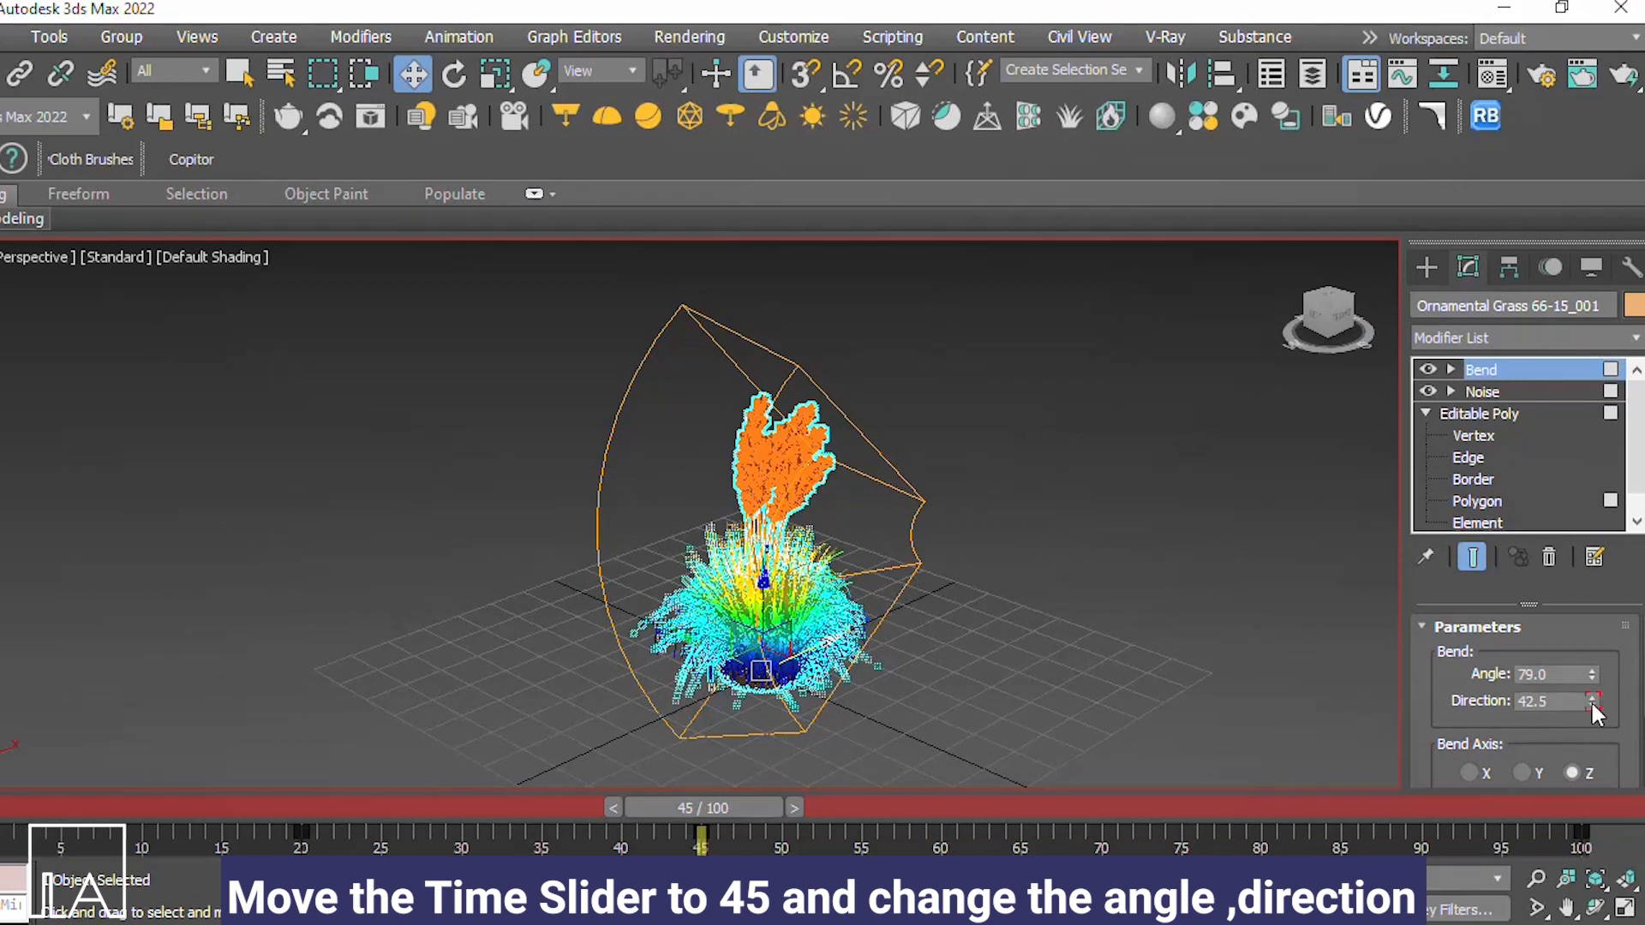
{"action": "left_click_drag", "start_coordinate": [1595, 629], "coordinate": [1594, 629]}
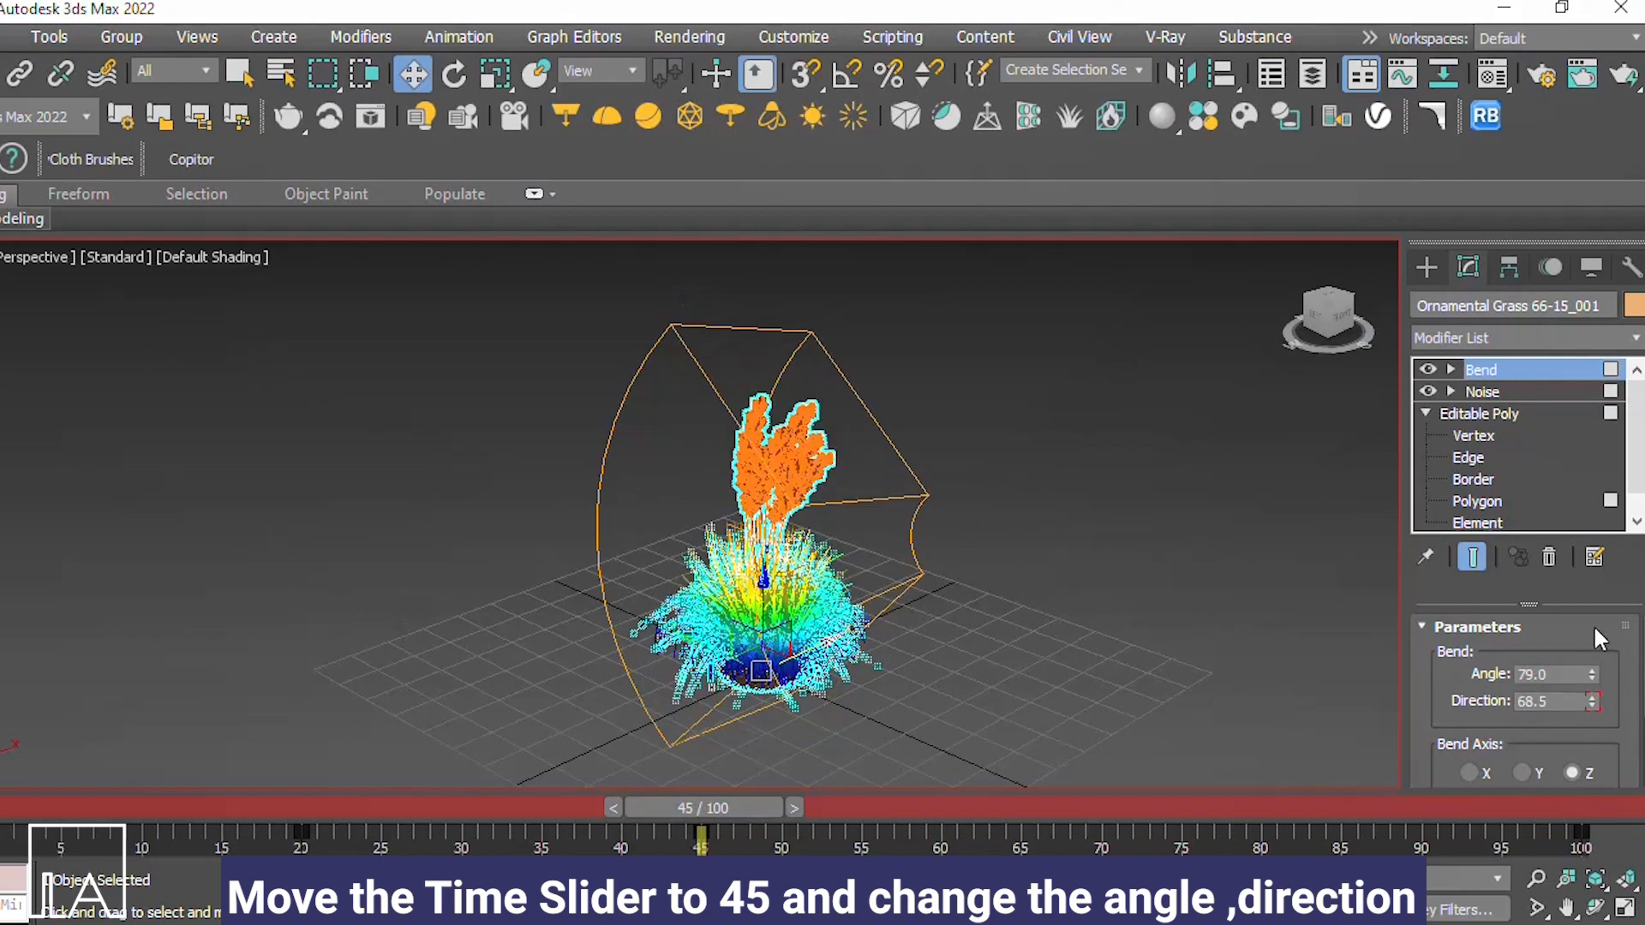
{"action": "left_click", "coordinate": [1594, 697]}
{"action": "left_click_drag", "start_coordinate": [1594, 696], "coordinate": [1596, 687]}
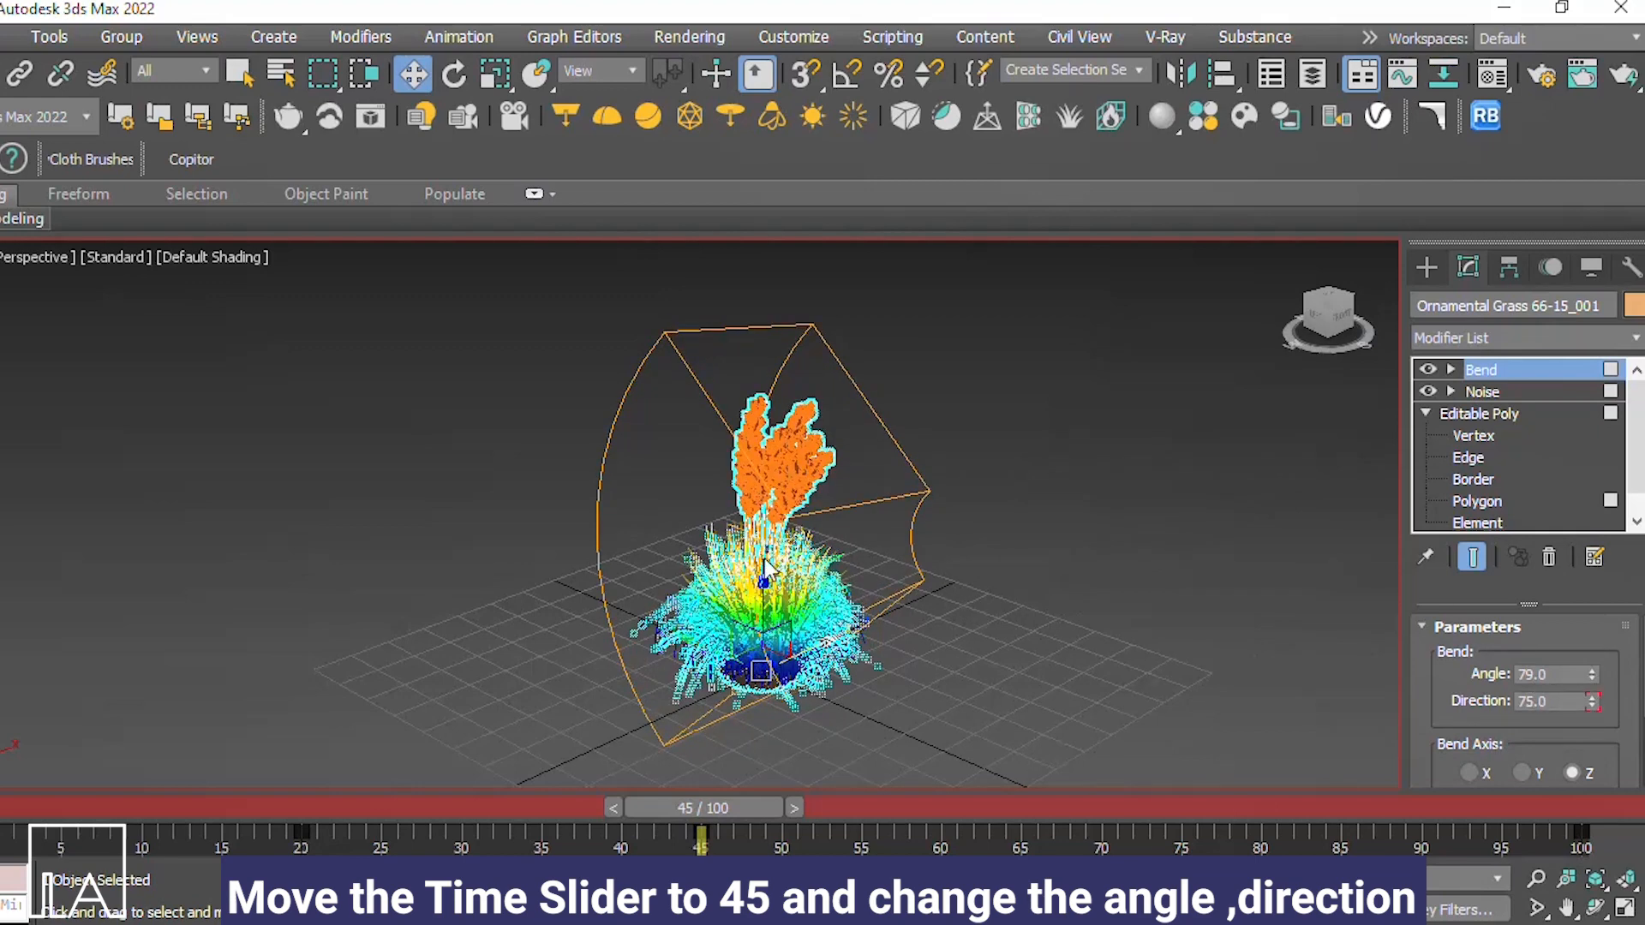
{"action": "middle_click_drag", "start_coordinate": [786, 573], "coordinate": [848, 555], "text": "alt"}
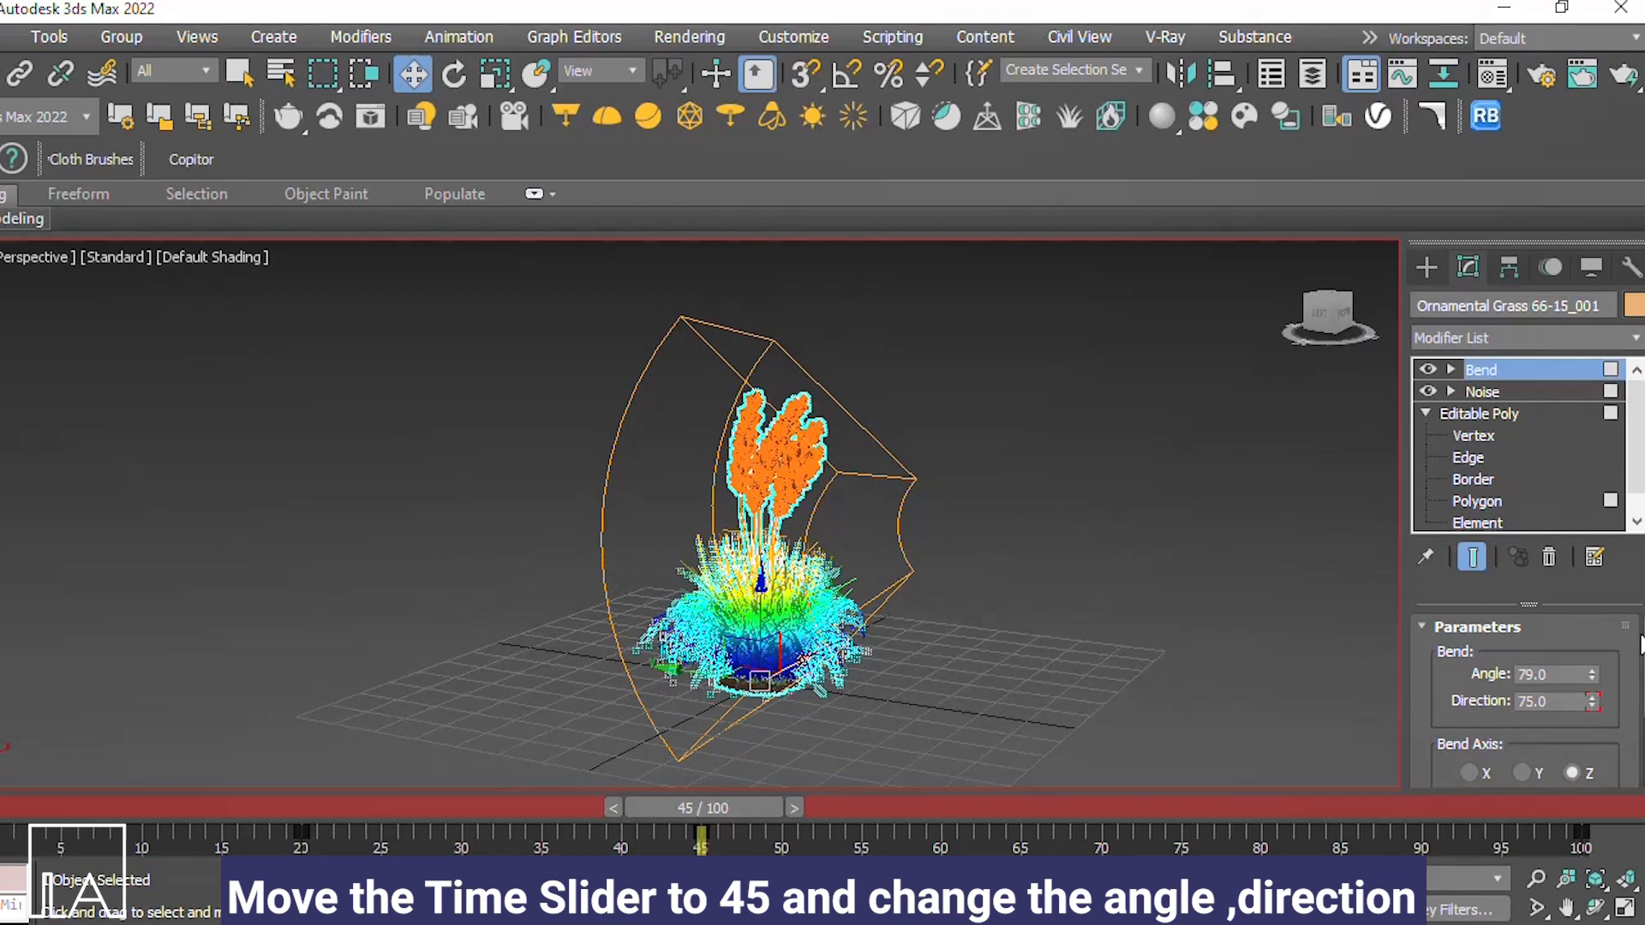
Step: Raise the Bend angle to 129 at frame 45
{"action": "left_click", "coordinate": [1592, 671]}
{"action": "left_click_drag", "start_coordinate": [1593, 671], "coordinate": [1595, 589]}
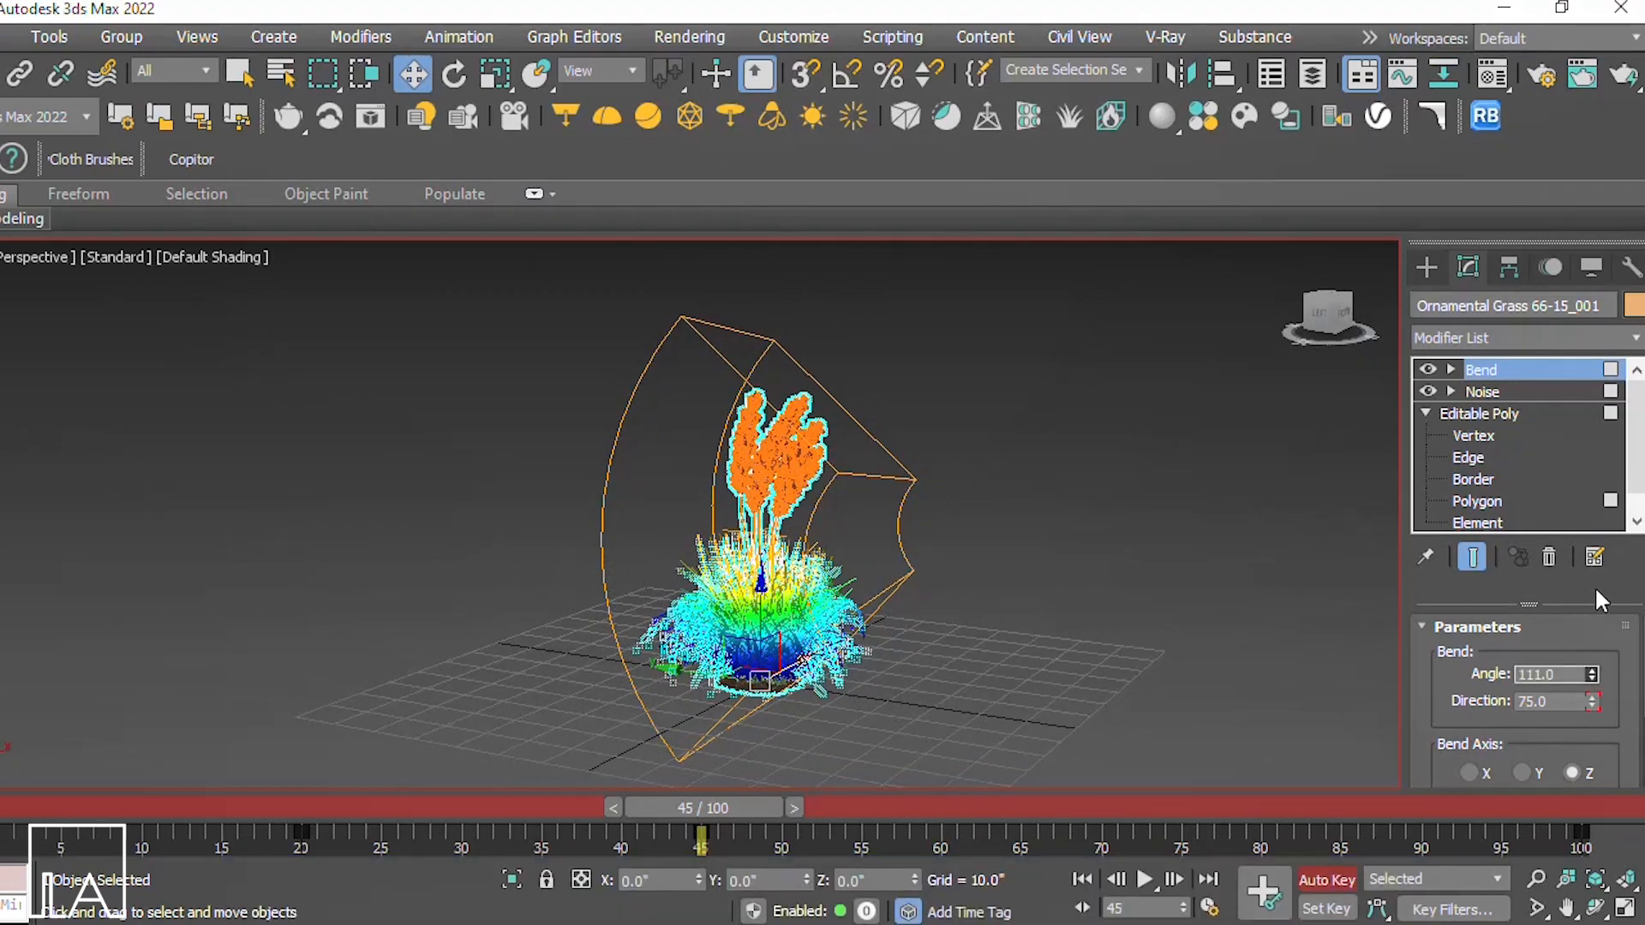
{"action": "left_click_drag", "start_coordinate": [1592, 677], "coordinate": [1599, 634]}
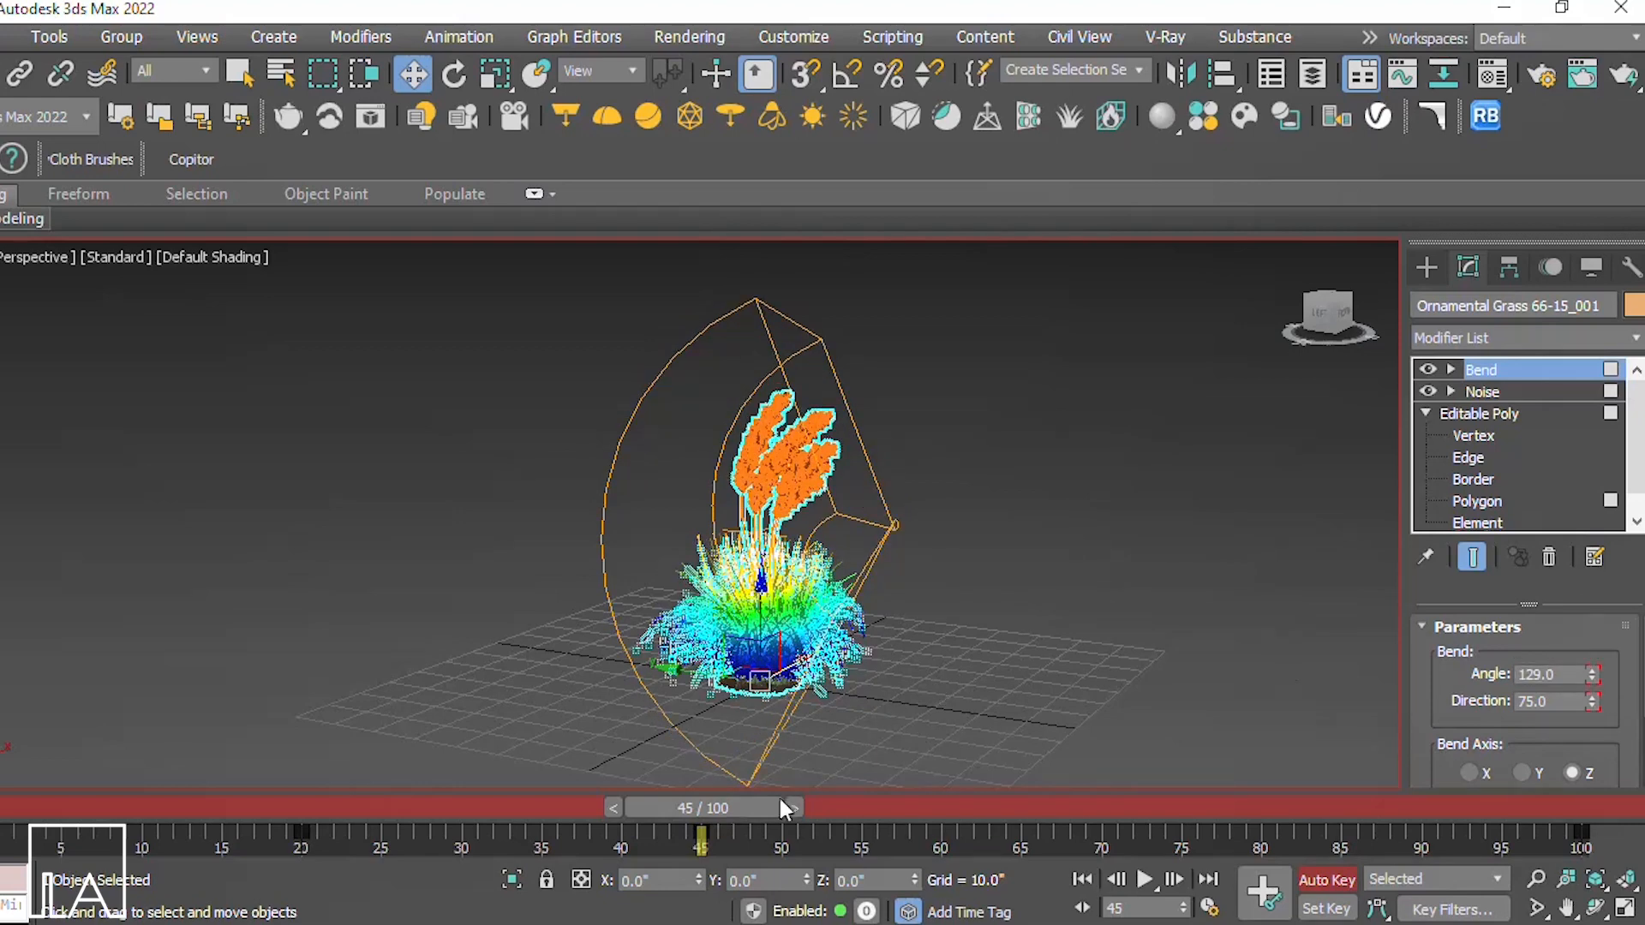
Step: Move the time slider to frame 66 and key the Bend with direction 168 and angle 147.5
{"action": "left_click_drag", "start_coordinate": [722, 805], "coordinate": [1047, 805]}
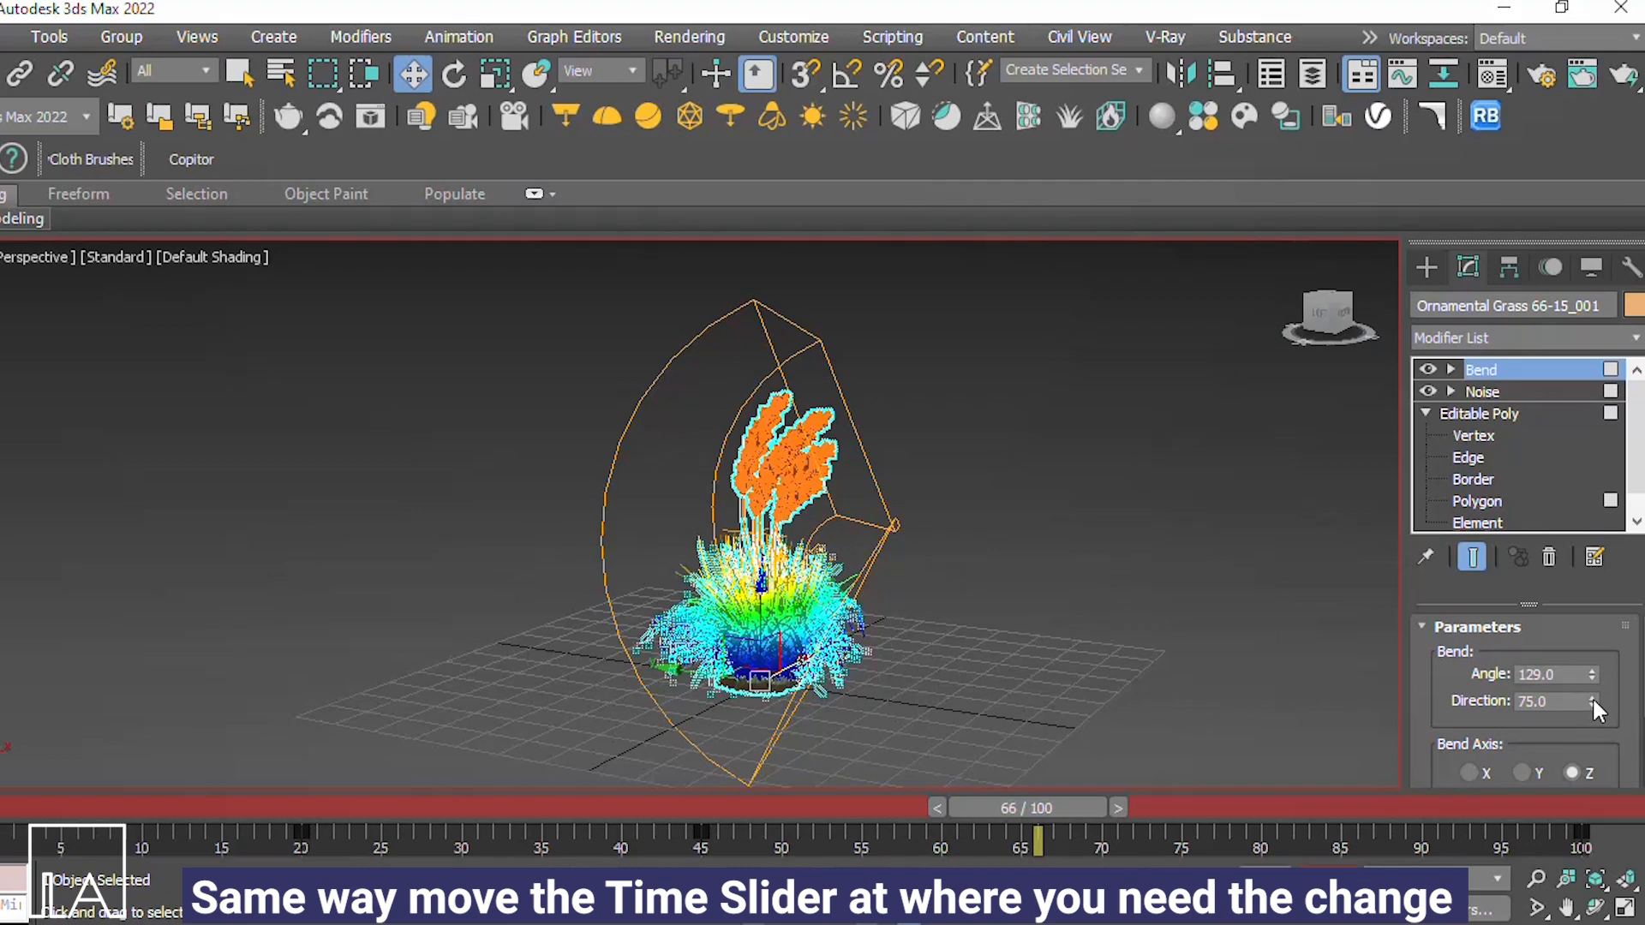
{"action": "left_click_drag", "start_coordinate": [1591, 700], "coordinate": [1583, 620]}
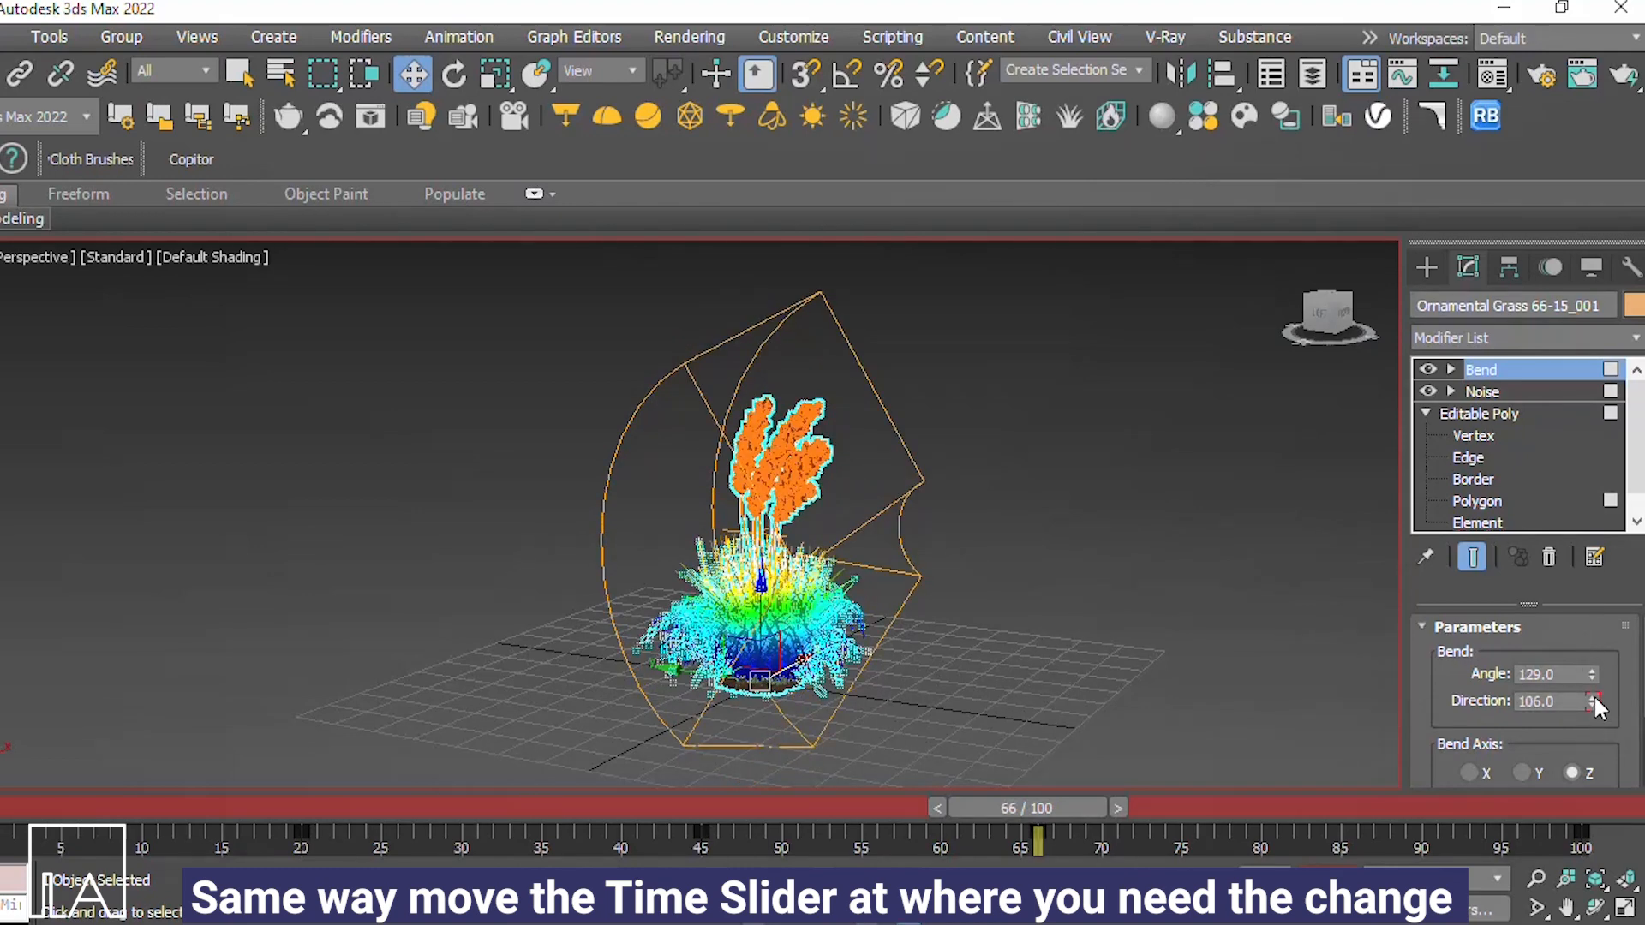
{"action": "left_click_drag", "start_coordinate": [1594, 694], "coordinate": [1556, 619]}
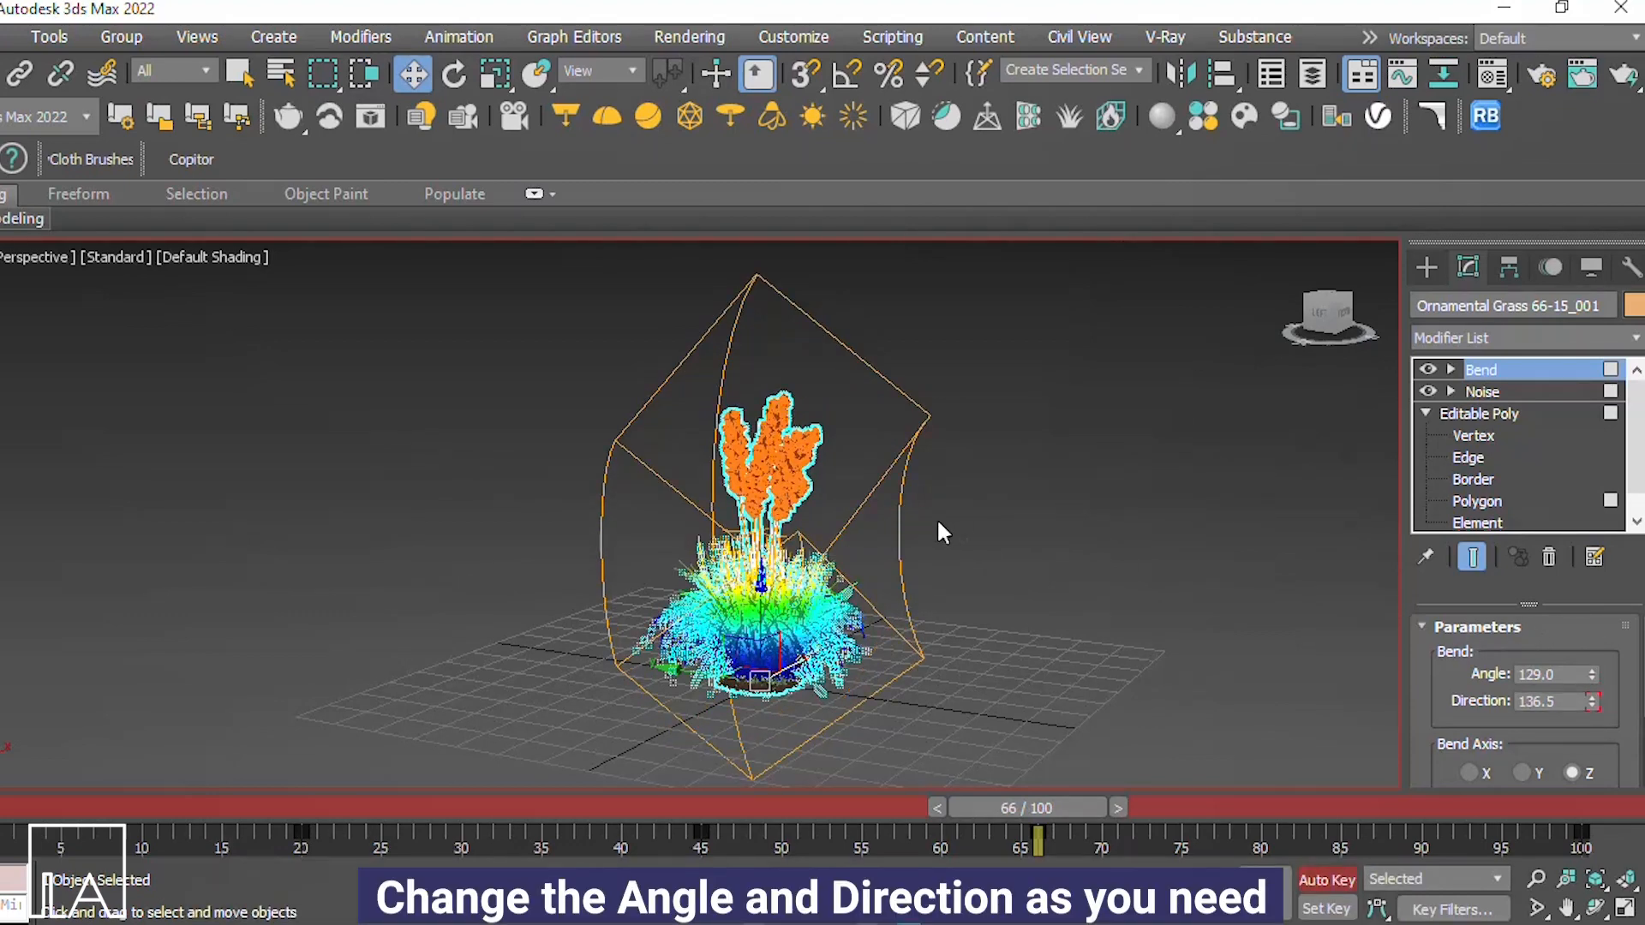
{"action": "left_click_drag", "start_coordinate": [1590, 650], "coordinate": [1590, 641]}
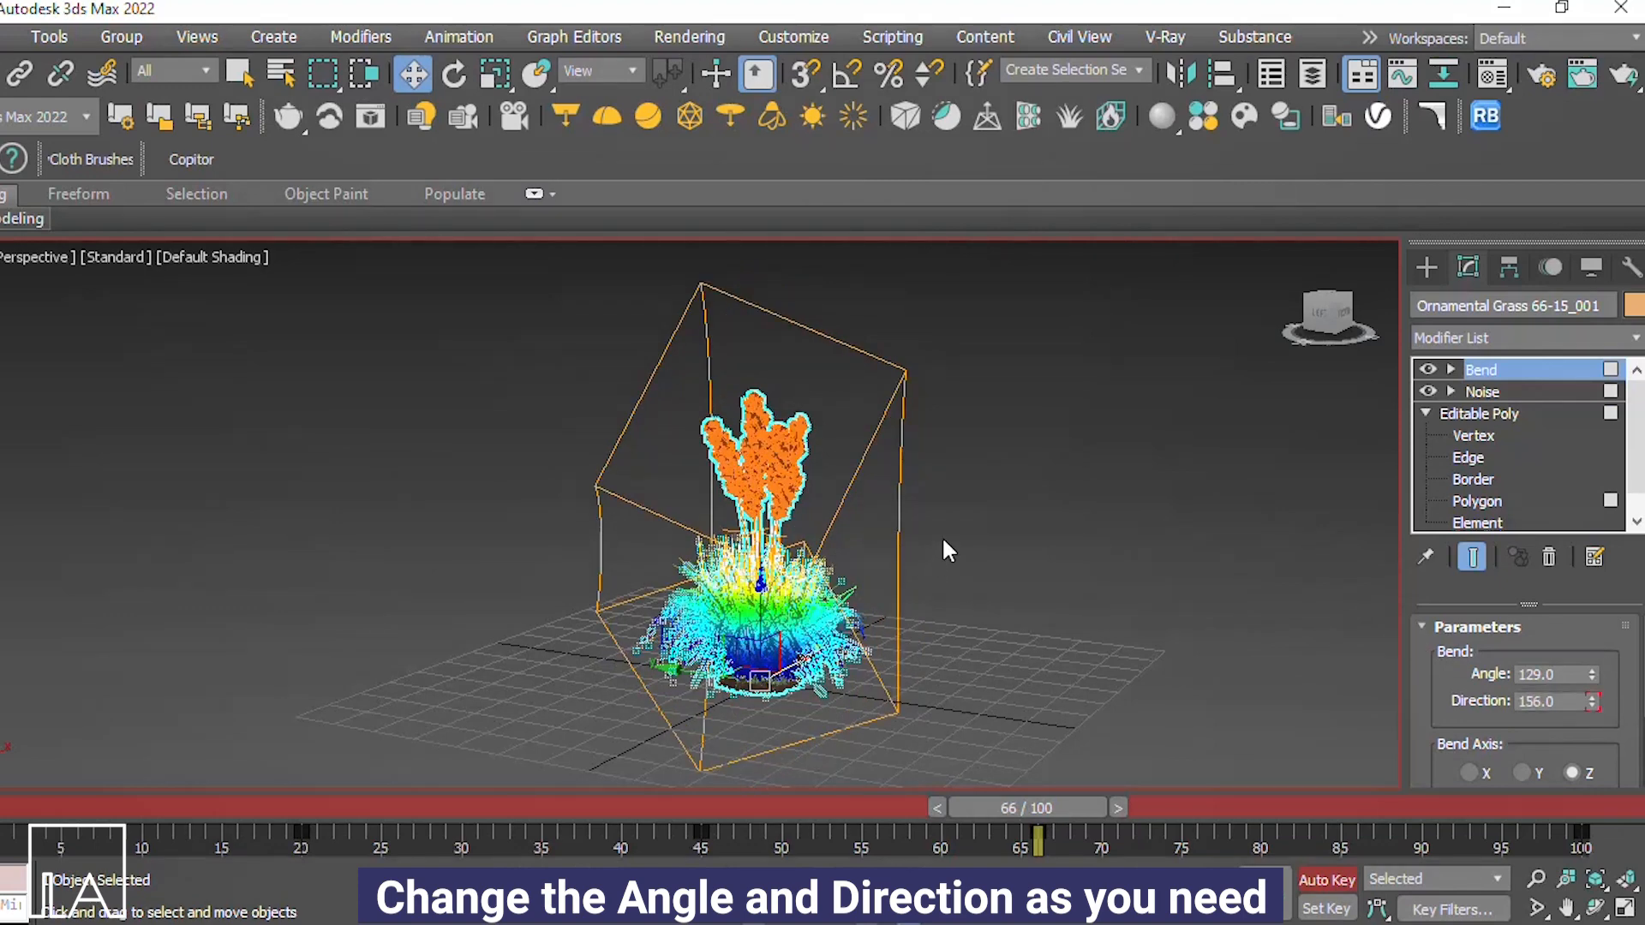
{"action": "middle_click_drag", "start_coordinate": [942, 537], "coordinate": [735, 507], "text": "alt"}
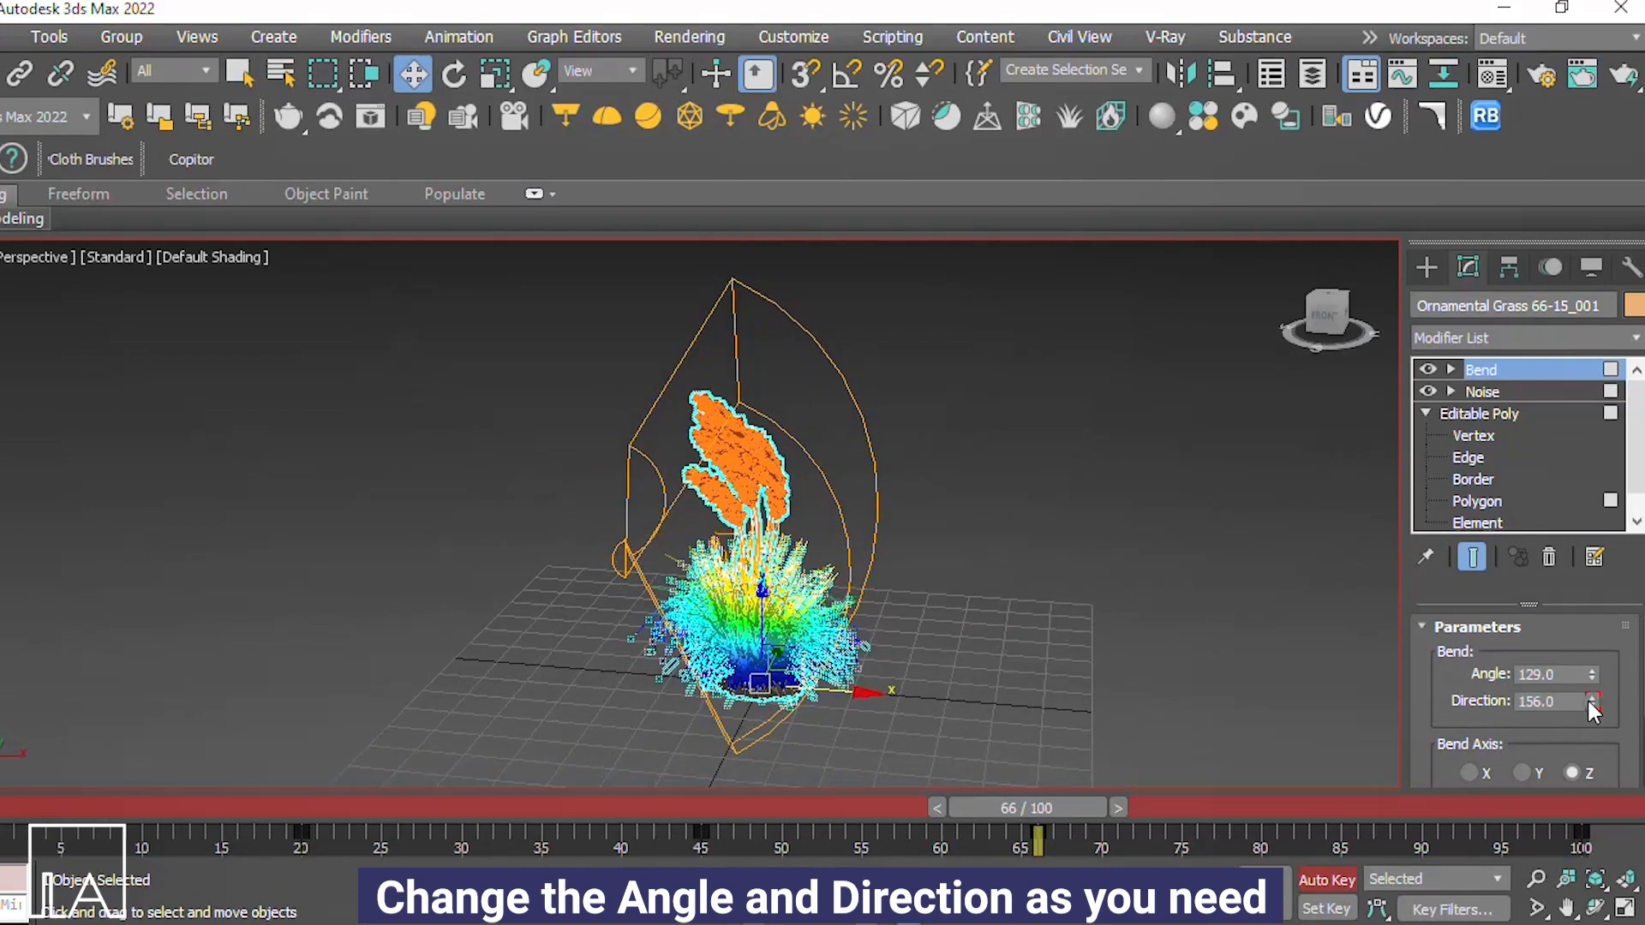
{"action": "mouse_move", "coordinate": [1590, 696]}
{"action": "left_mouse_down"}
{"action": "mouse_move", "coordinate": [1590, 665]}
{"action": "mouse_move", "coordinate": [1595, 680]}
{"action": "left_mouse_up"}
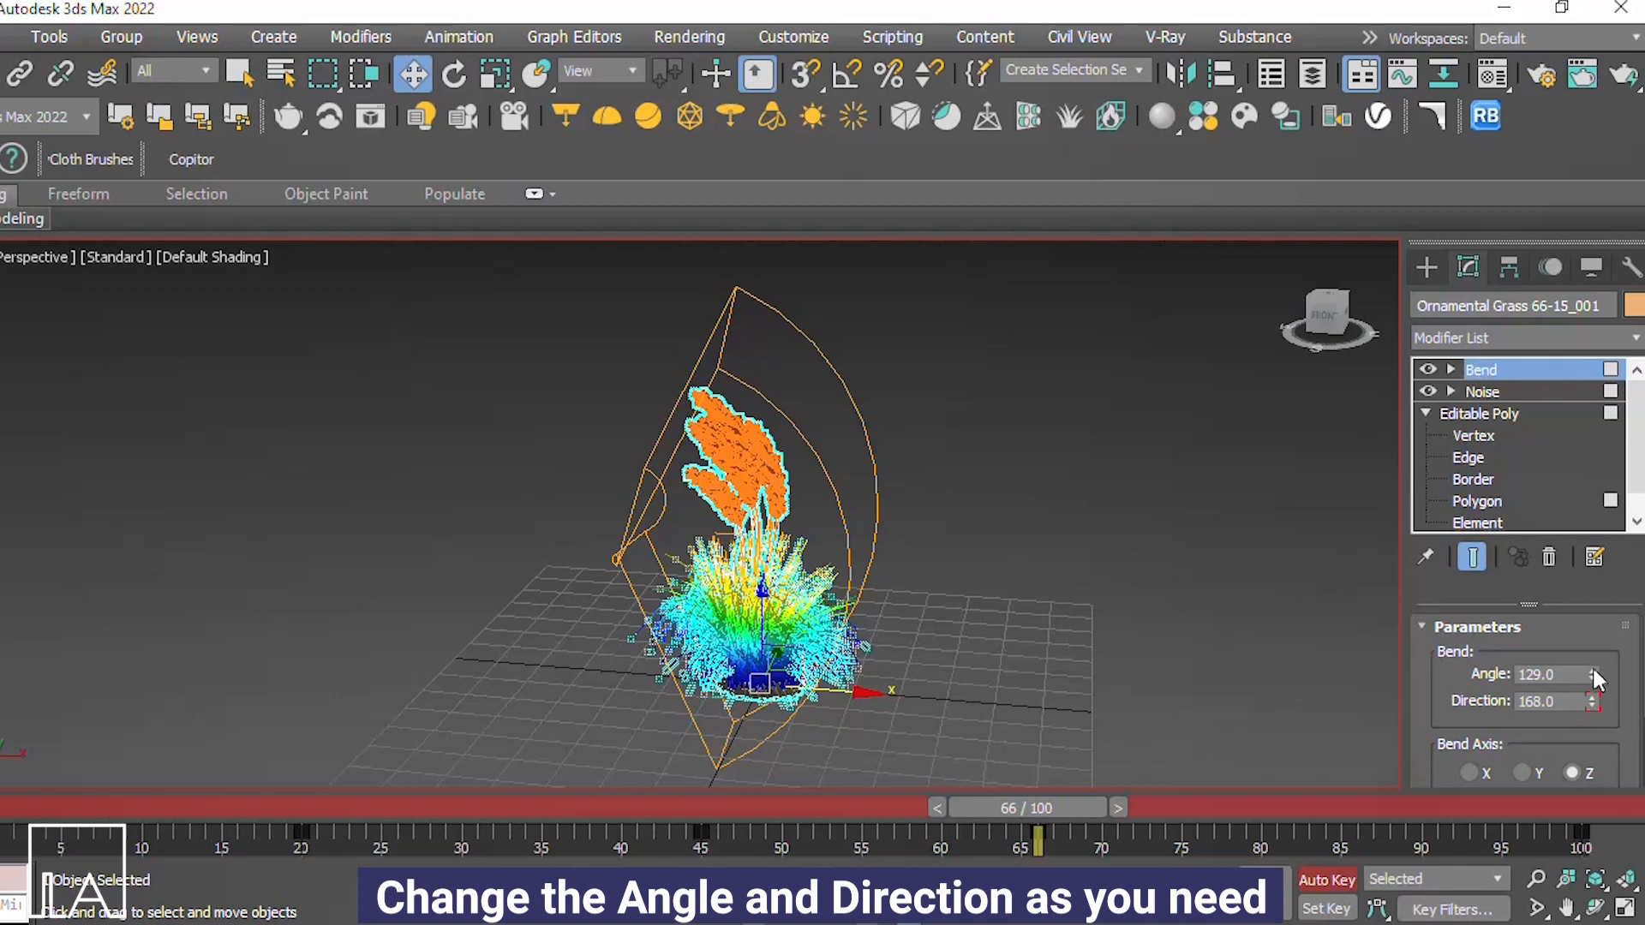
{"action": "left_click_drag", "start_coordinate": [1594, 675], "coordinate": [1592, 626]}
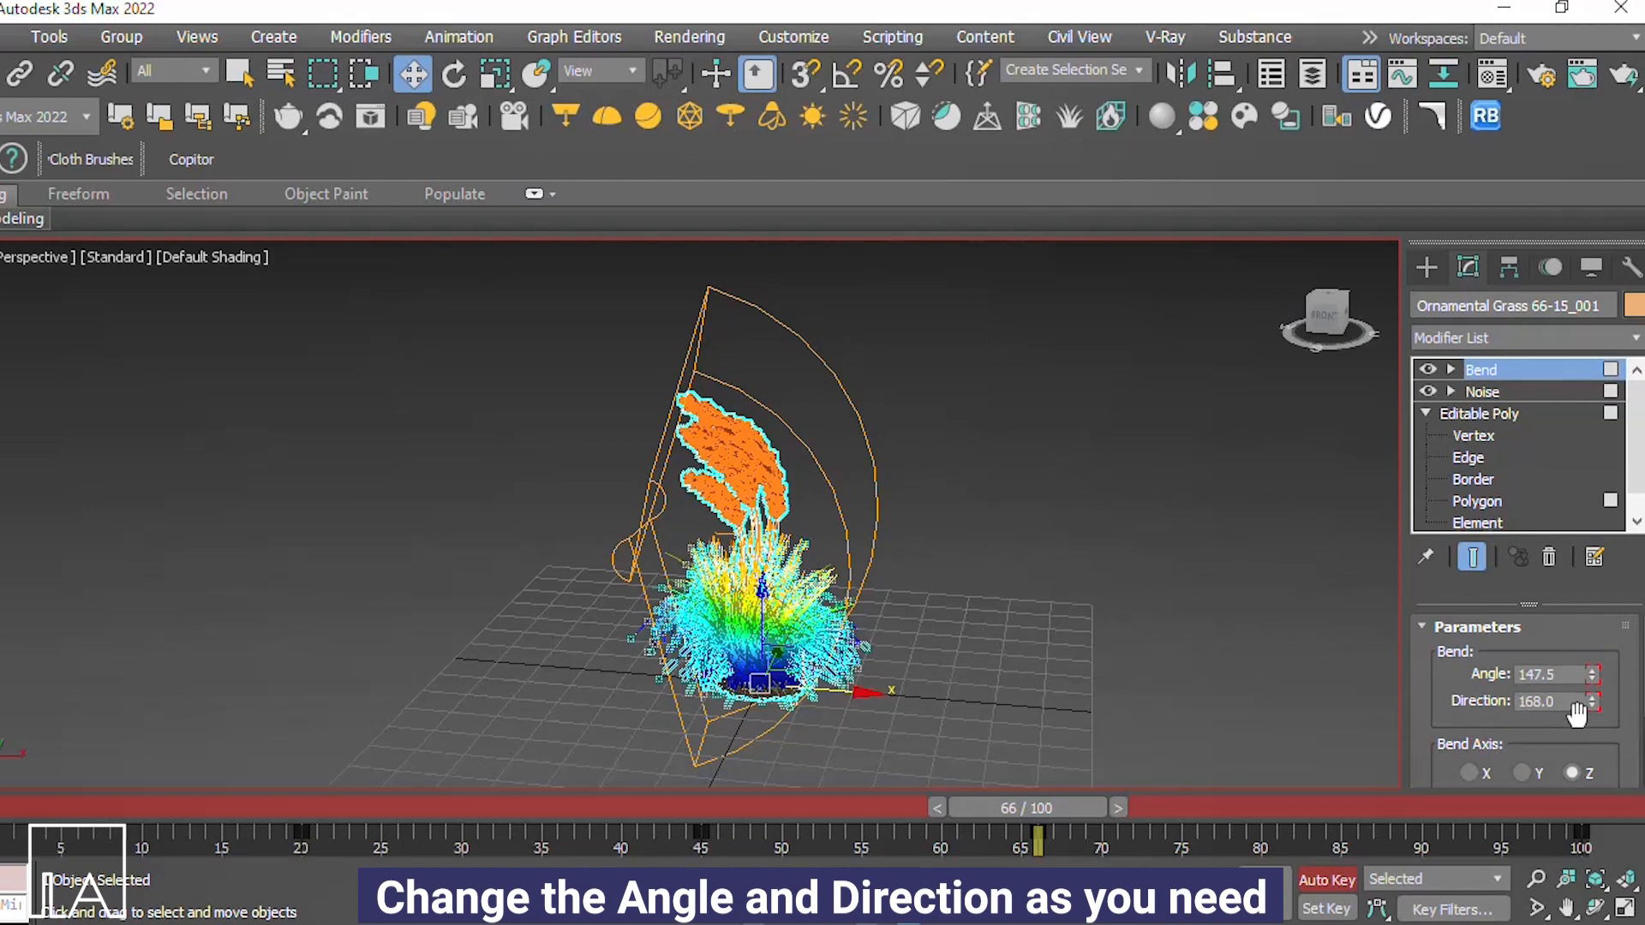
Step: Move the time slider to frame 83 and key the Bend with angle 178 and direction 268
{"action": "left_click_drag", "start_coordinate": [1013, 810], "coordinate": [1045, 810]}
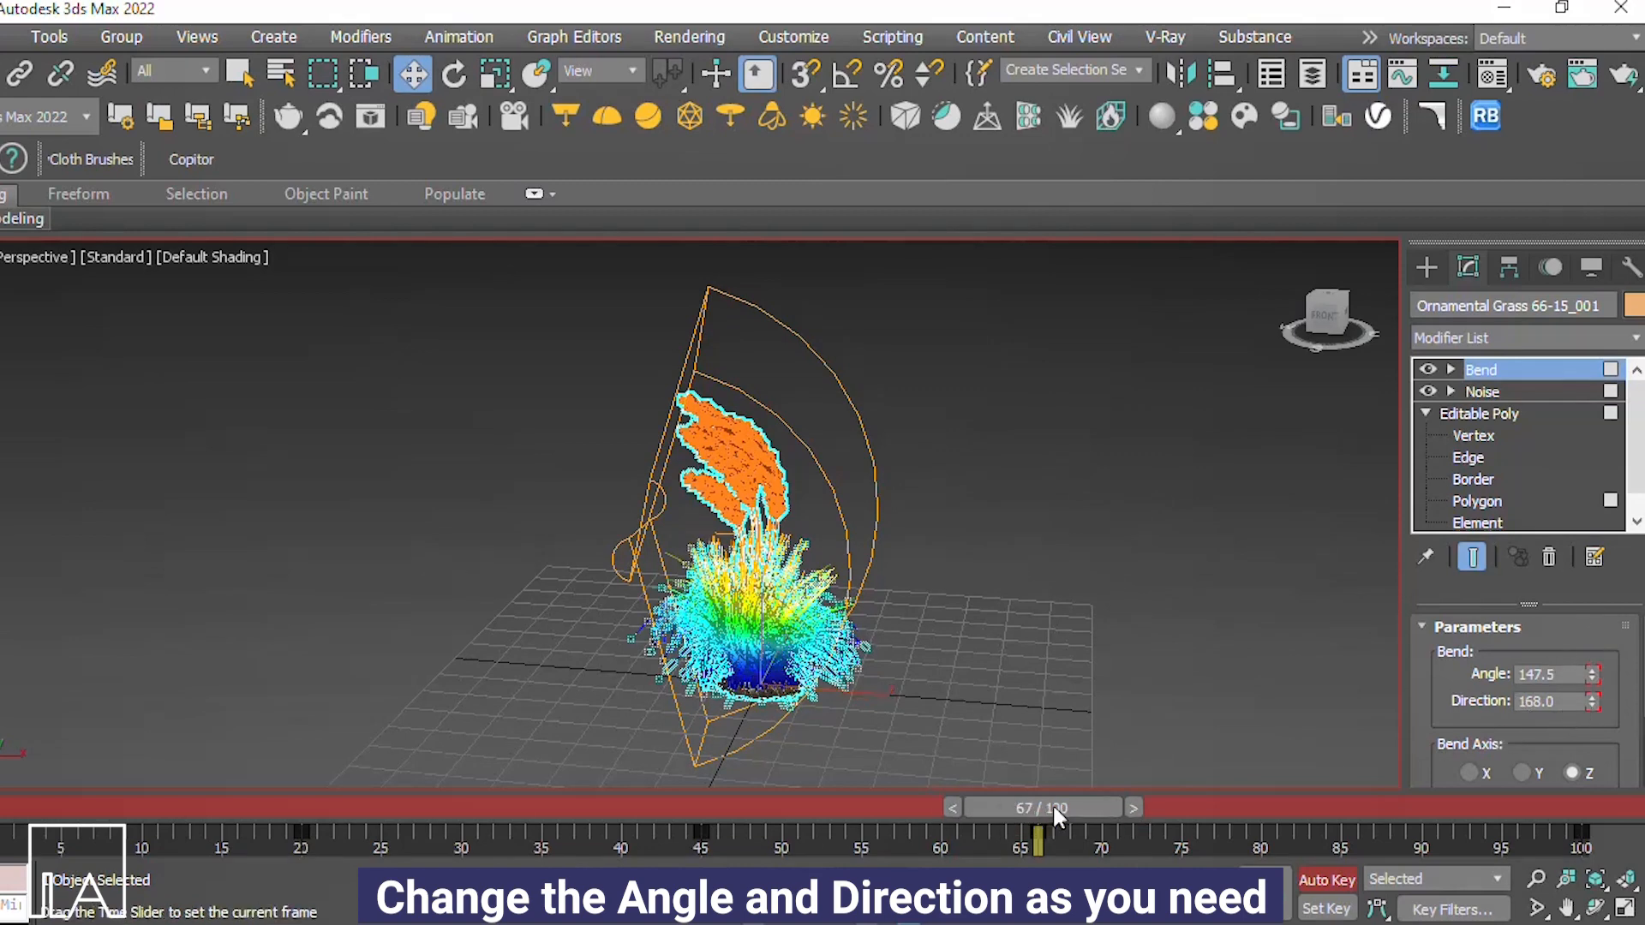
{"action": "left_click_drag", "start_coordinate": [1197, 810], "coordinate": [1272, 808]}
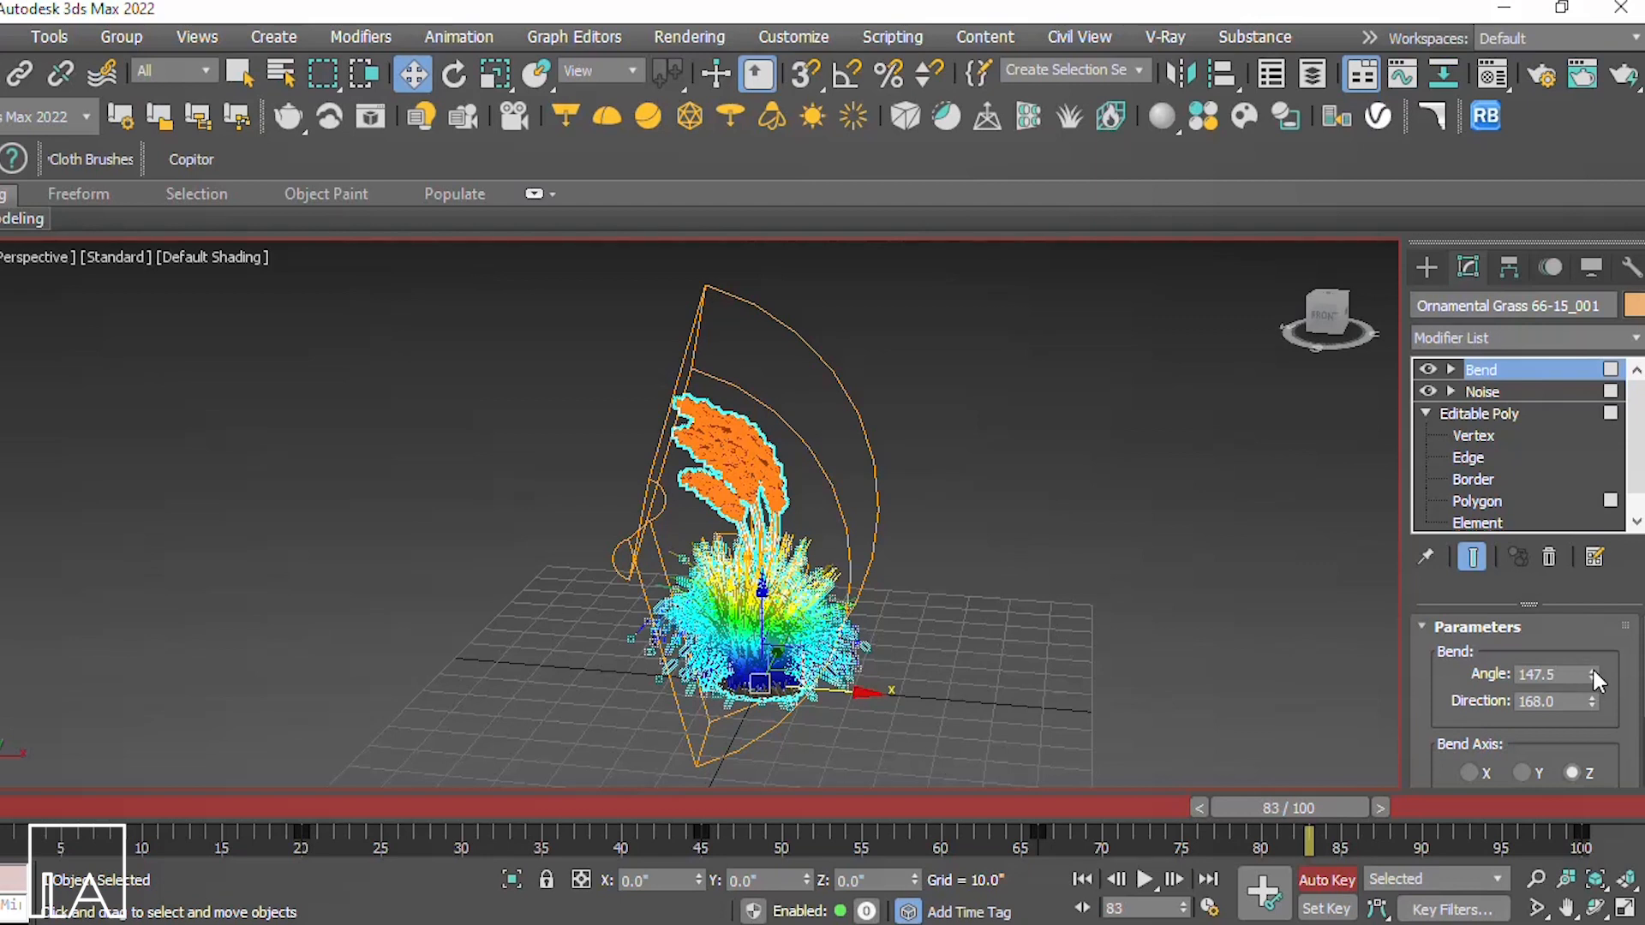
{"action": "left_click_drag", "start_coordinate": [1581, 593], "coordinate": [1581, 591]}
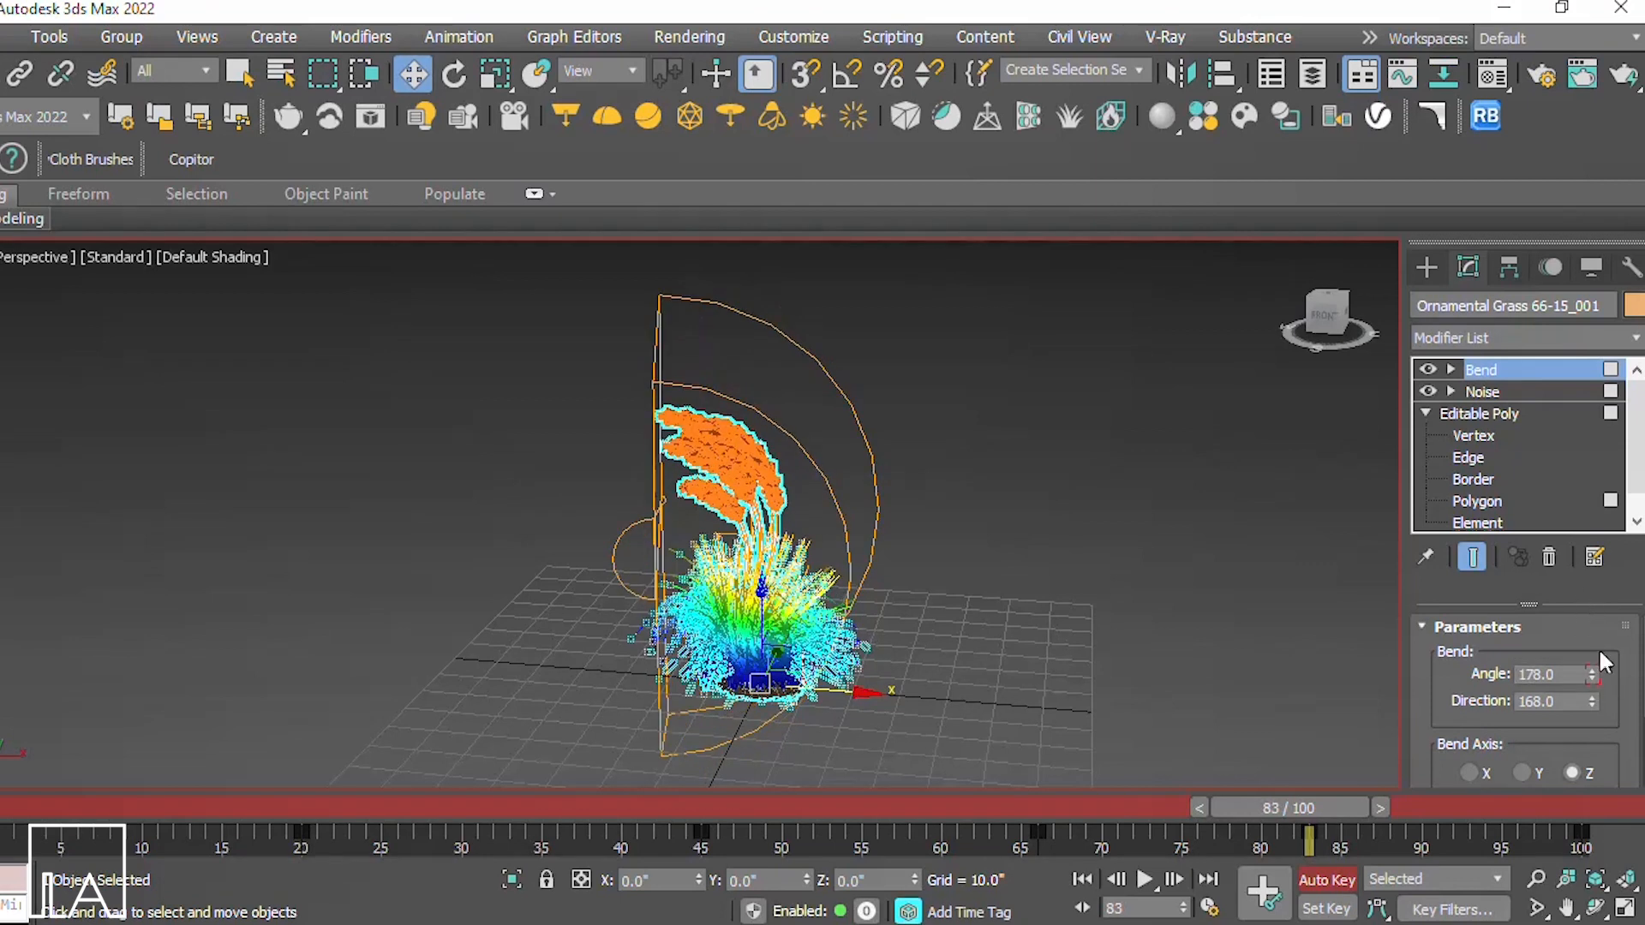
{"action": "left_click_drag", "start_coordinate": [1591, 701], "coordinate": [1602, 639]}
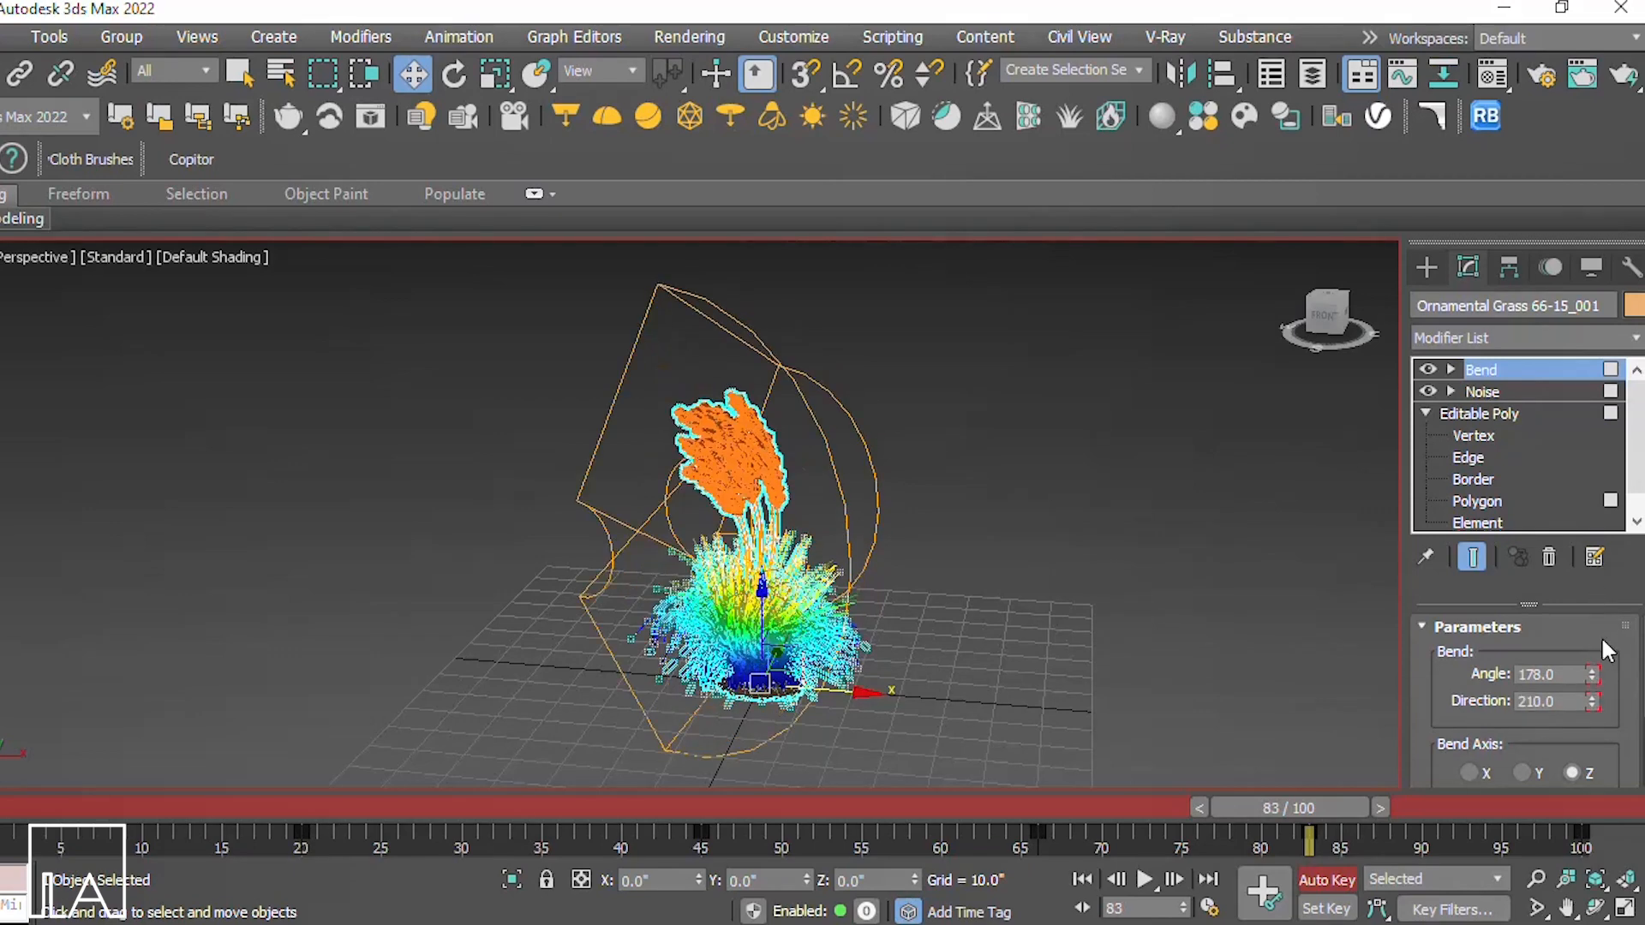
{"action": "left_click", "coordinate": [1591, 704]}
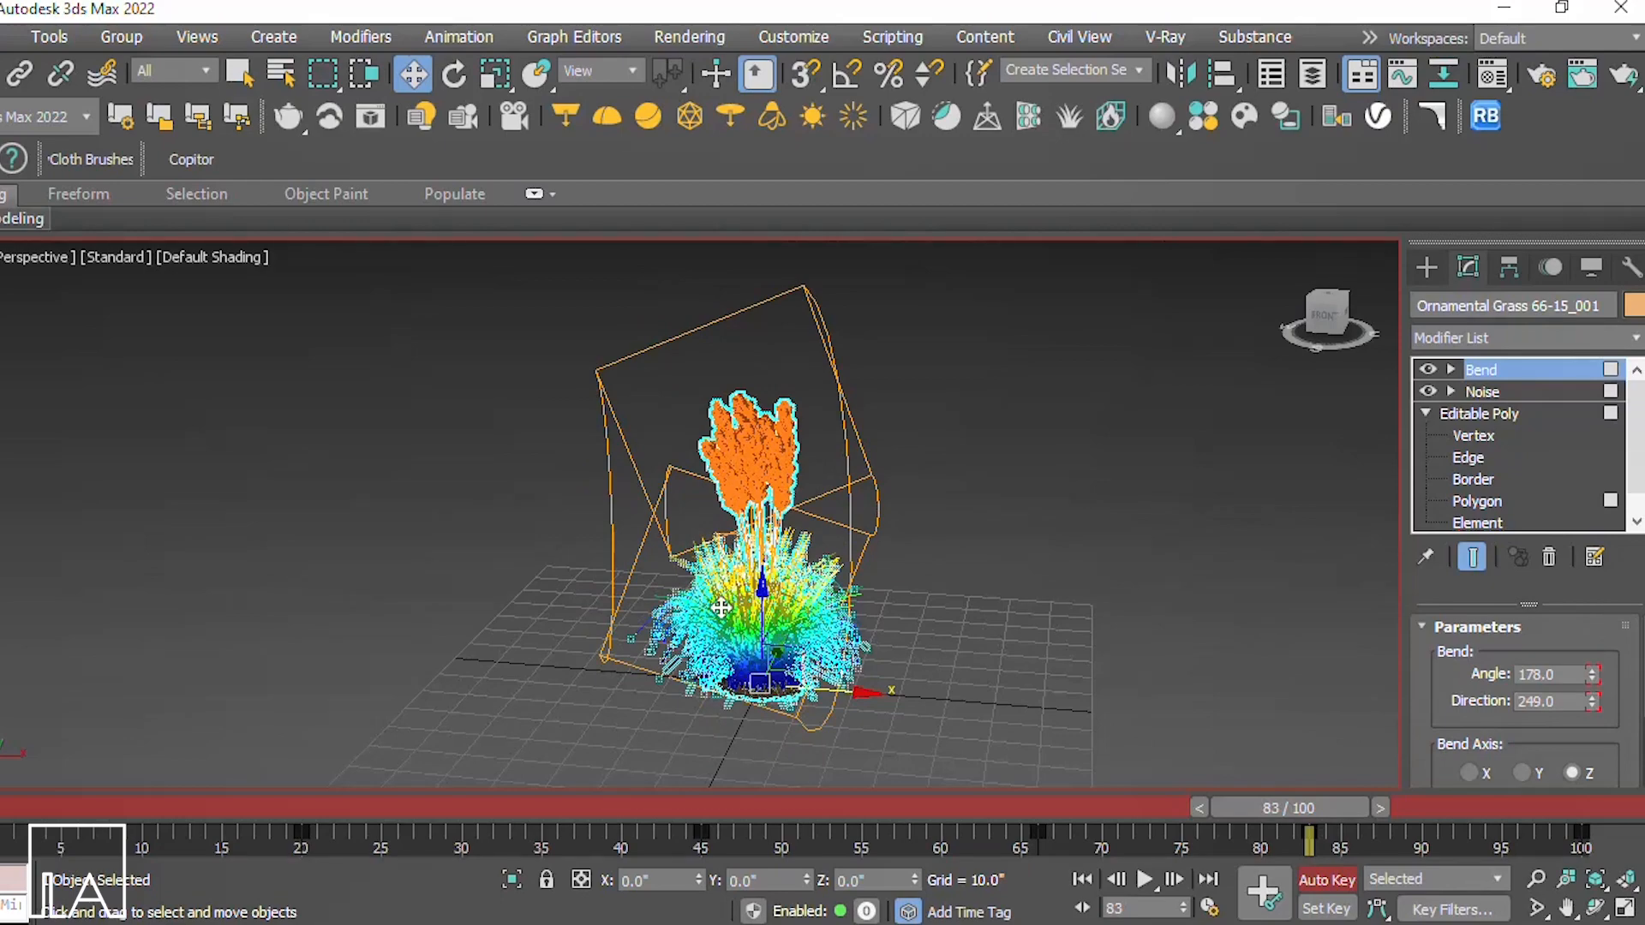
{"action": "middle_click_drag", "start_coordinate": [774, 624], "coordinate": [910, 600], "text": "alt"}
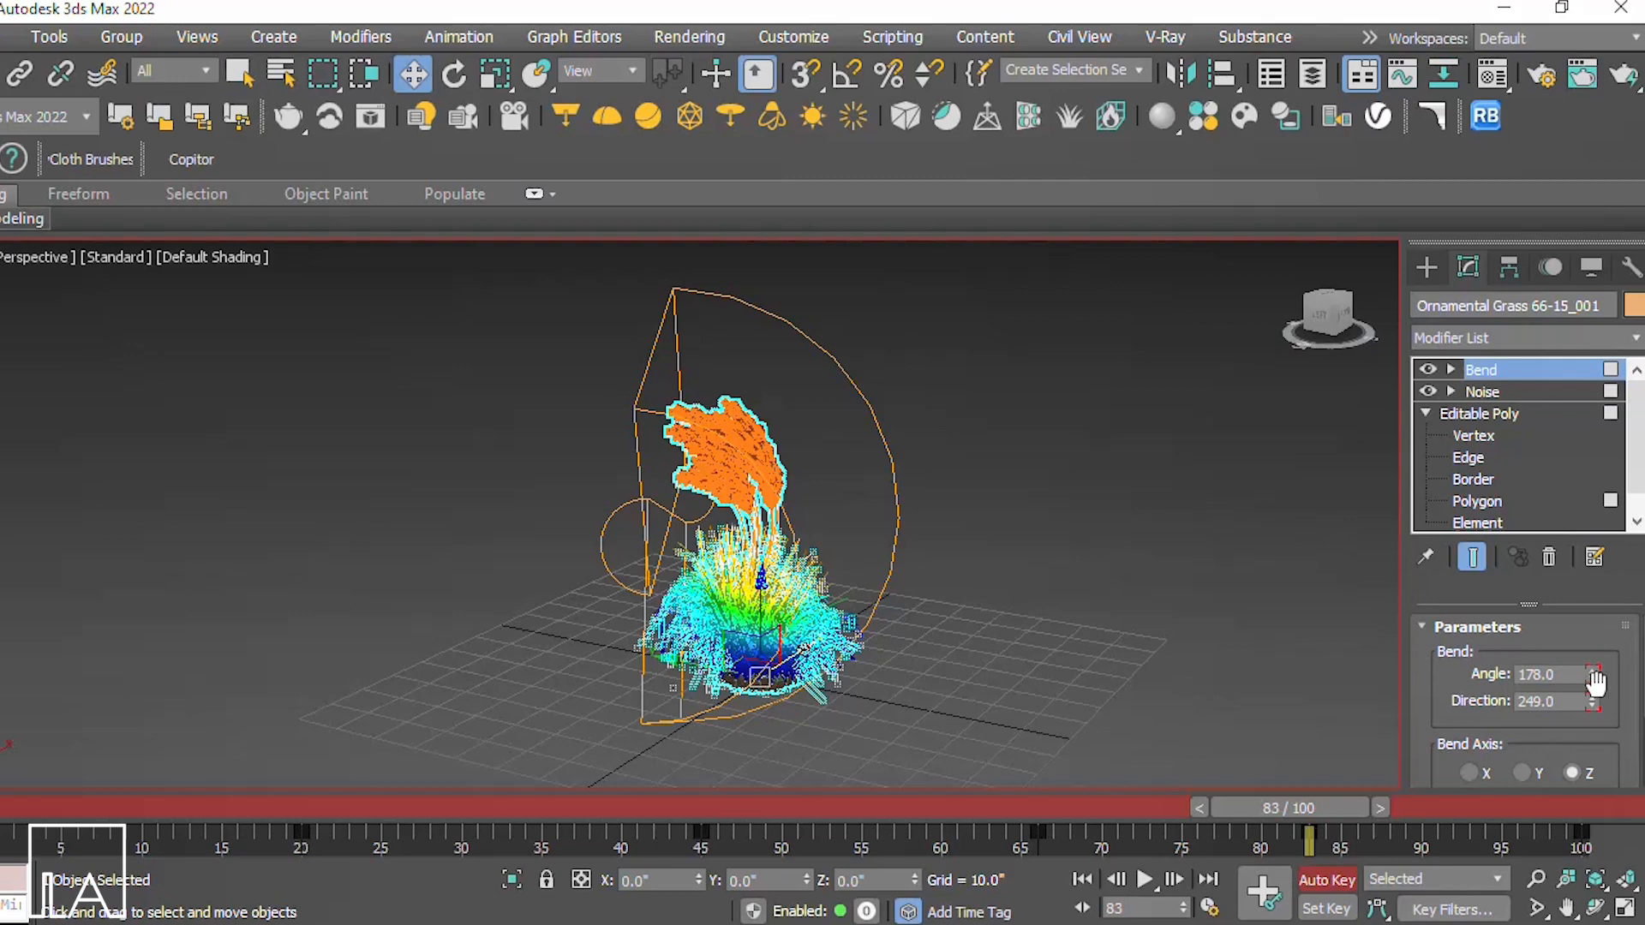
{"action": "left_click_drag", "start_coordinate": [1592, 695], "coordinate": [1575, 642]}
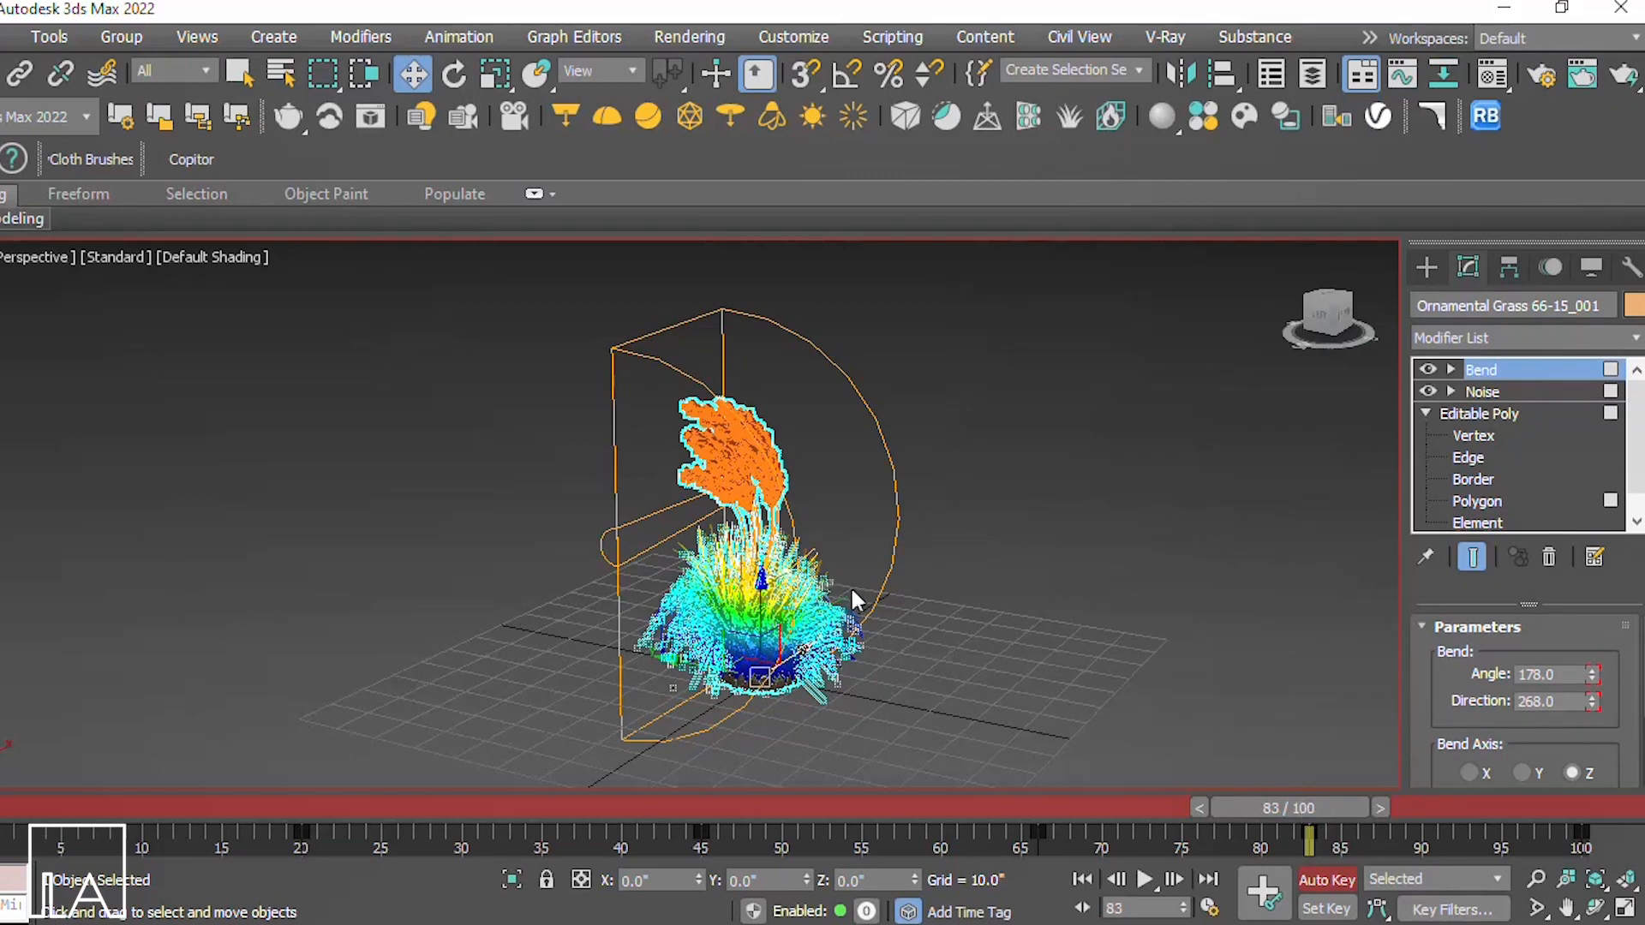
{"action": "middle_click_drag", "start_coordinate": [814, 593], "coordinate": [752, 607], "text": "alt"}
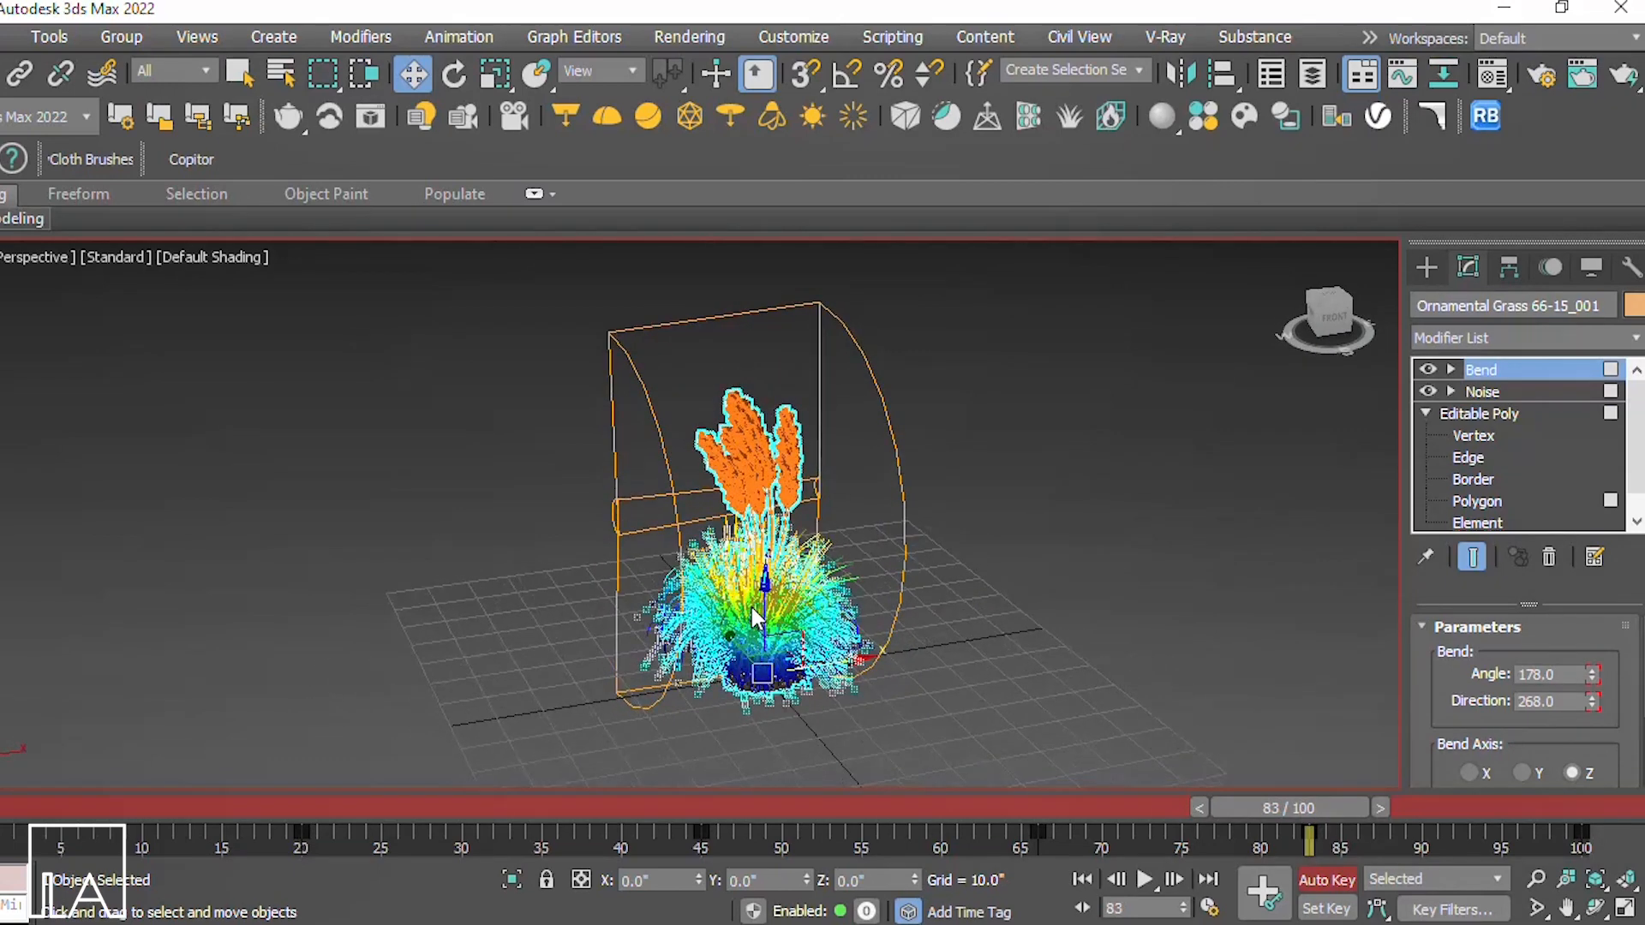
Step: Move the time slider to frame 95 and raise the Bend direction to 321.5
{"action": "left_click_drag", "start_coordinate": [1291, 804], "coordinate": [1489, 814]}
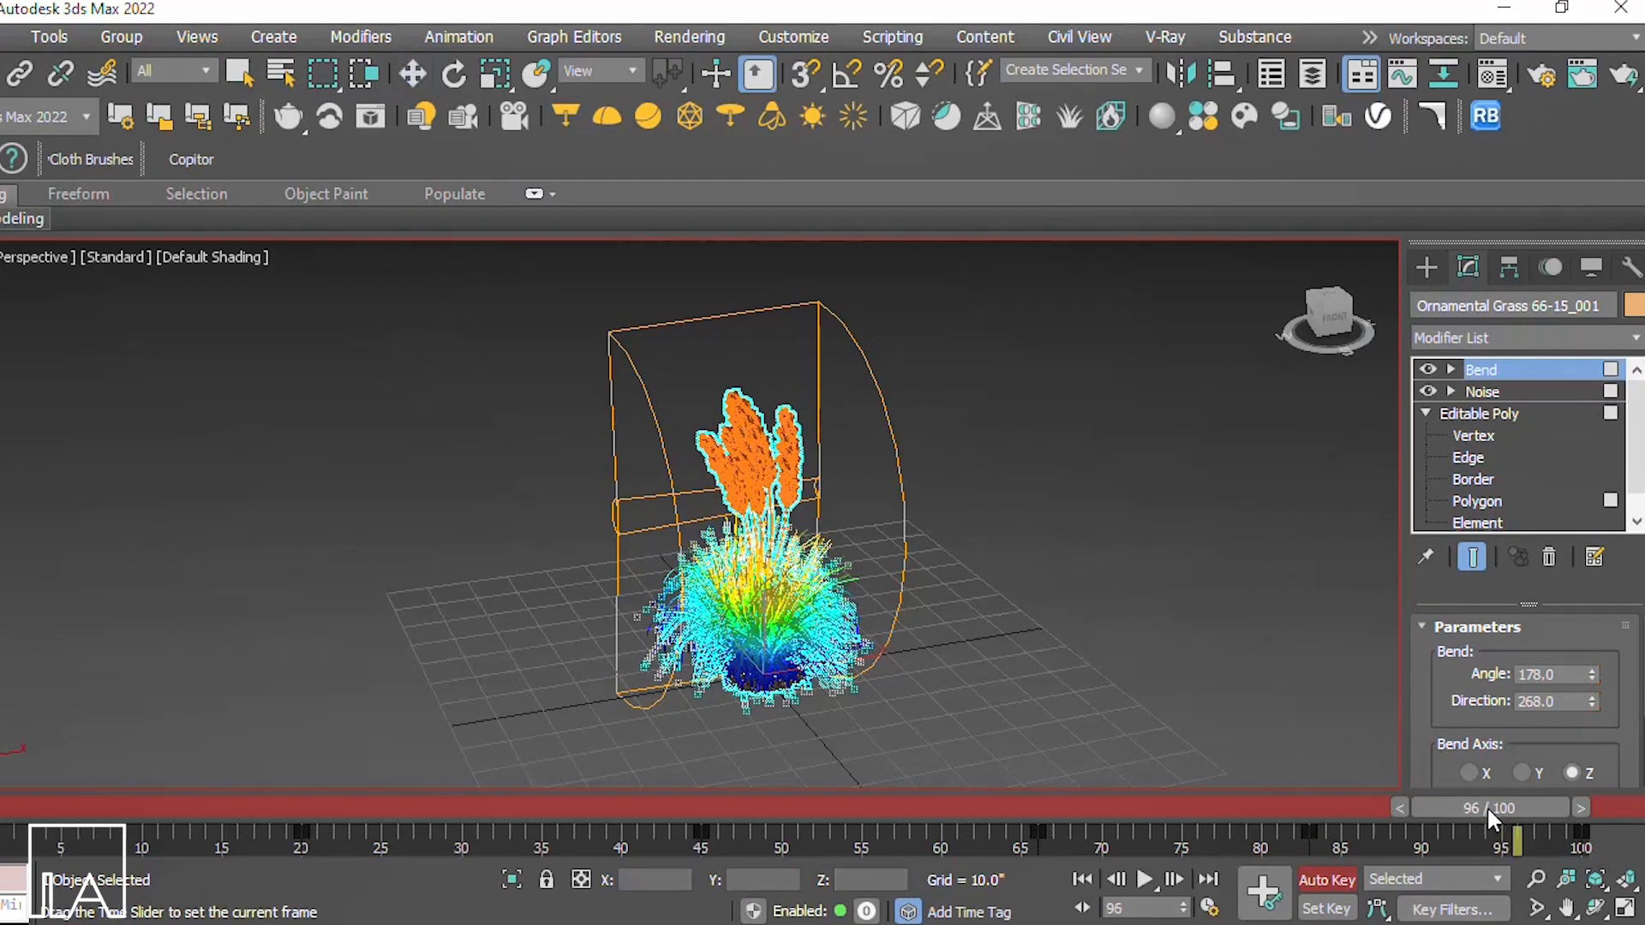
{"action": "key", "text": "w"}
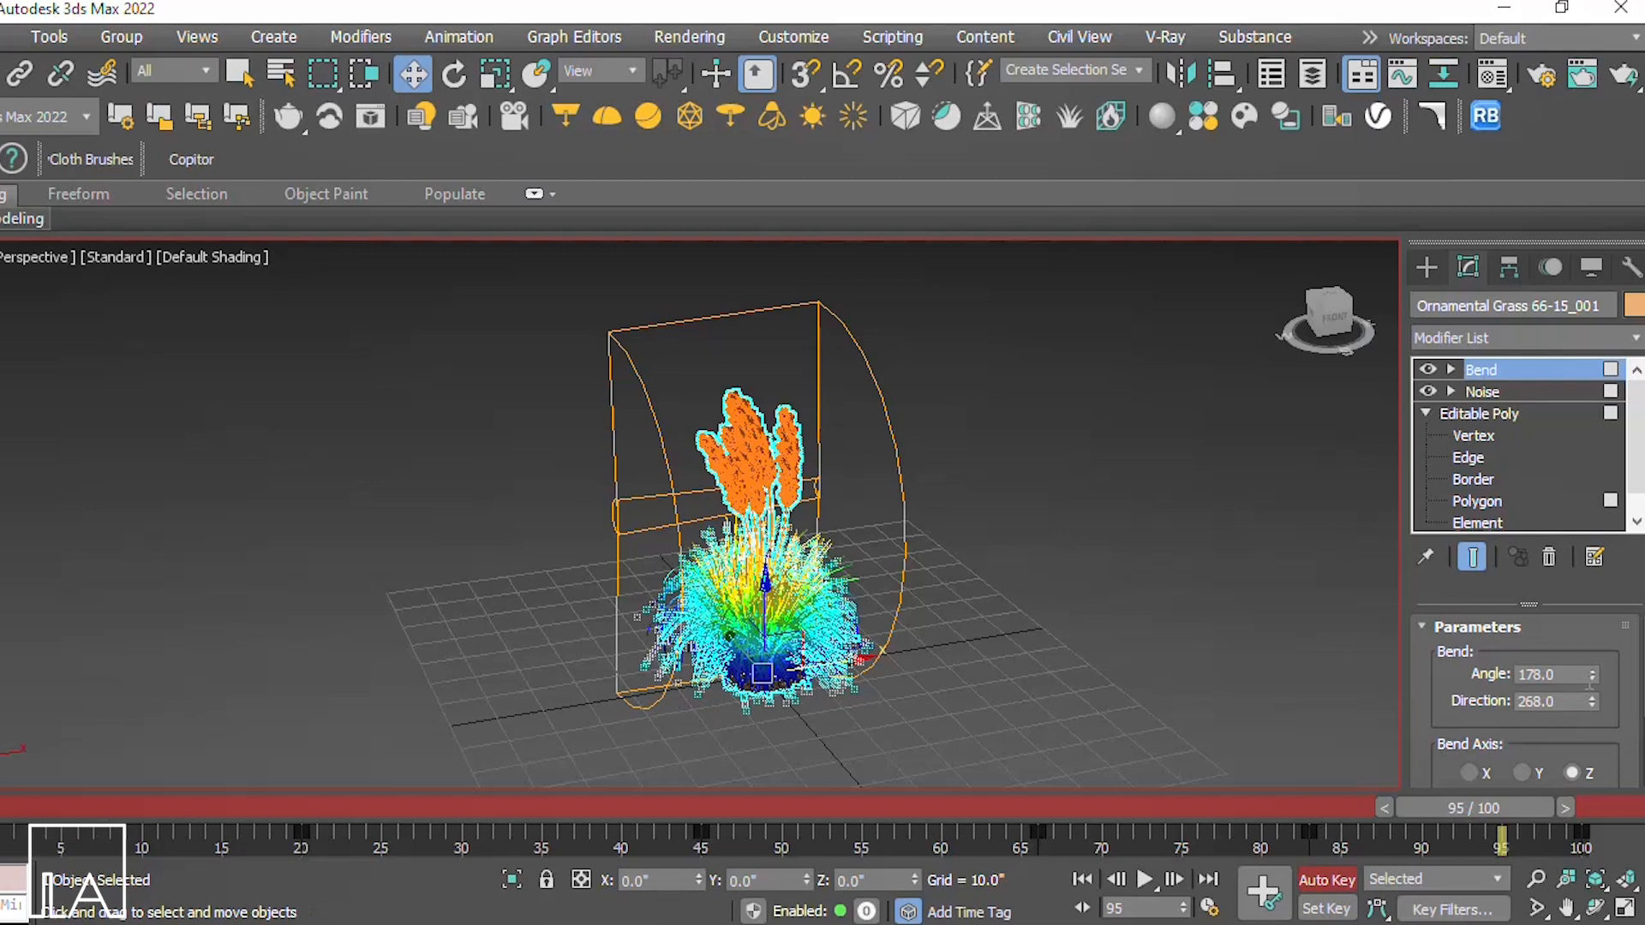
{"action": "left_click_drag", "start_coordinate": [1592, 701], "coordinate": [1595, 631]}
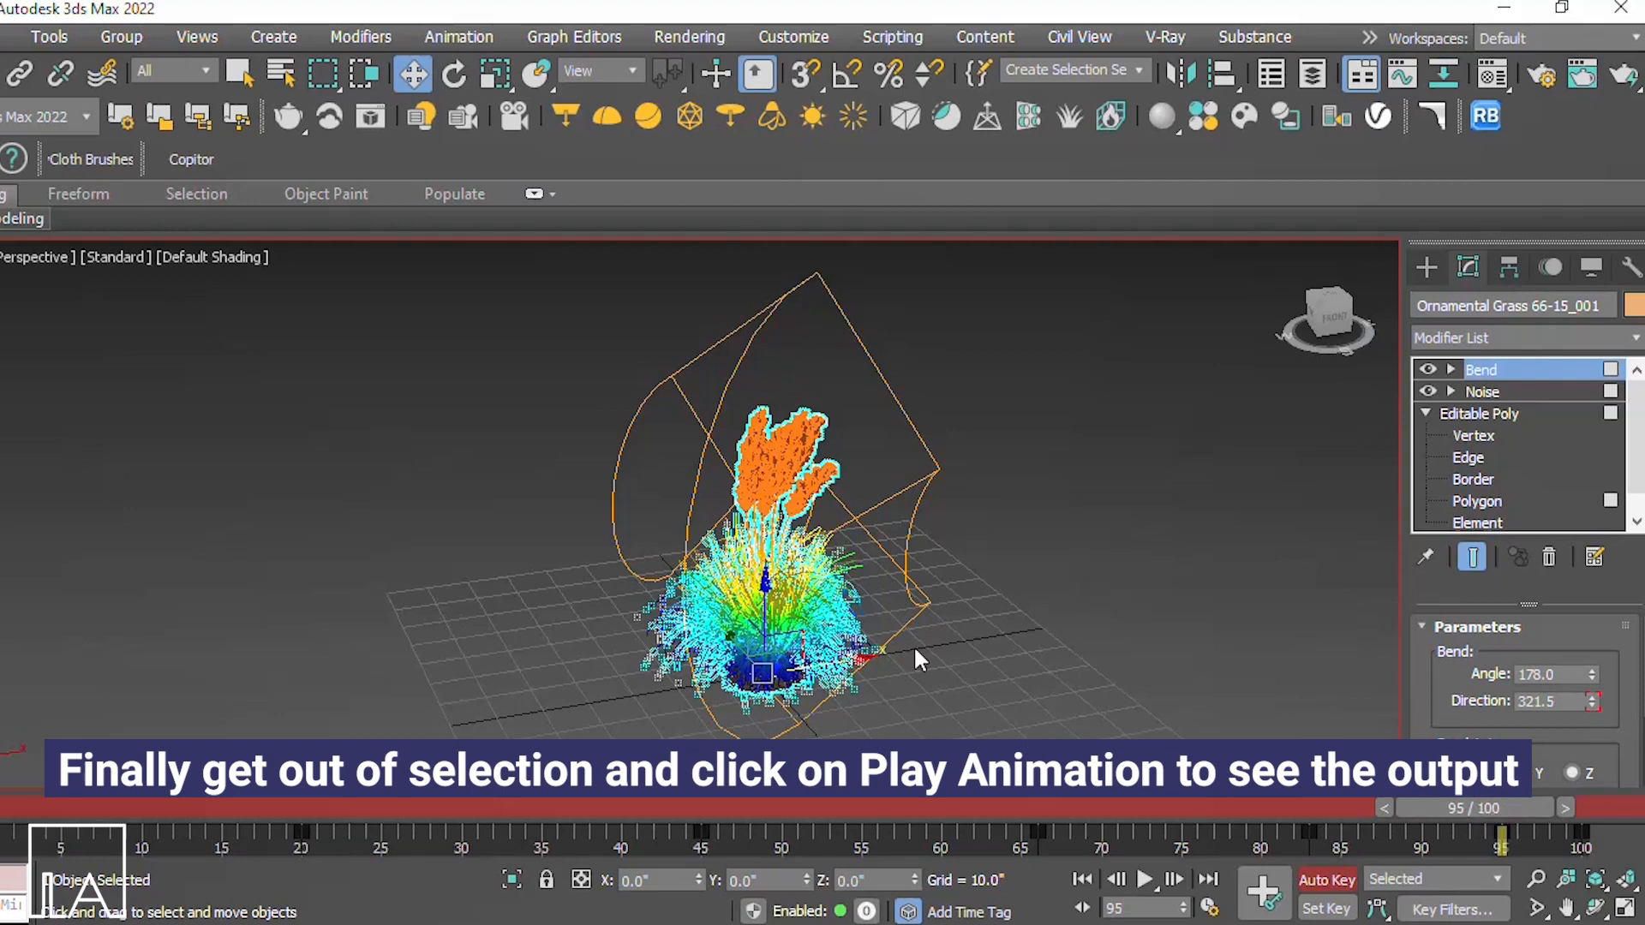
Step: Deselect the plant, play the animation to examine the combined bend and noise movement, and stop playback
{"action": "left_click", "coordinate": [1073, 658]}
{"action": "scroll", "coordinate": [793, 561], "scroll_direction": "up", "scroll_amount": 3}
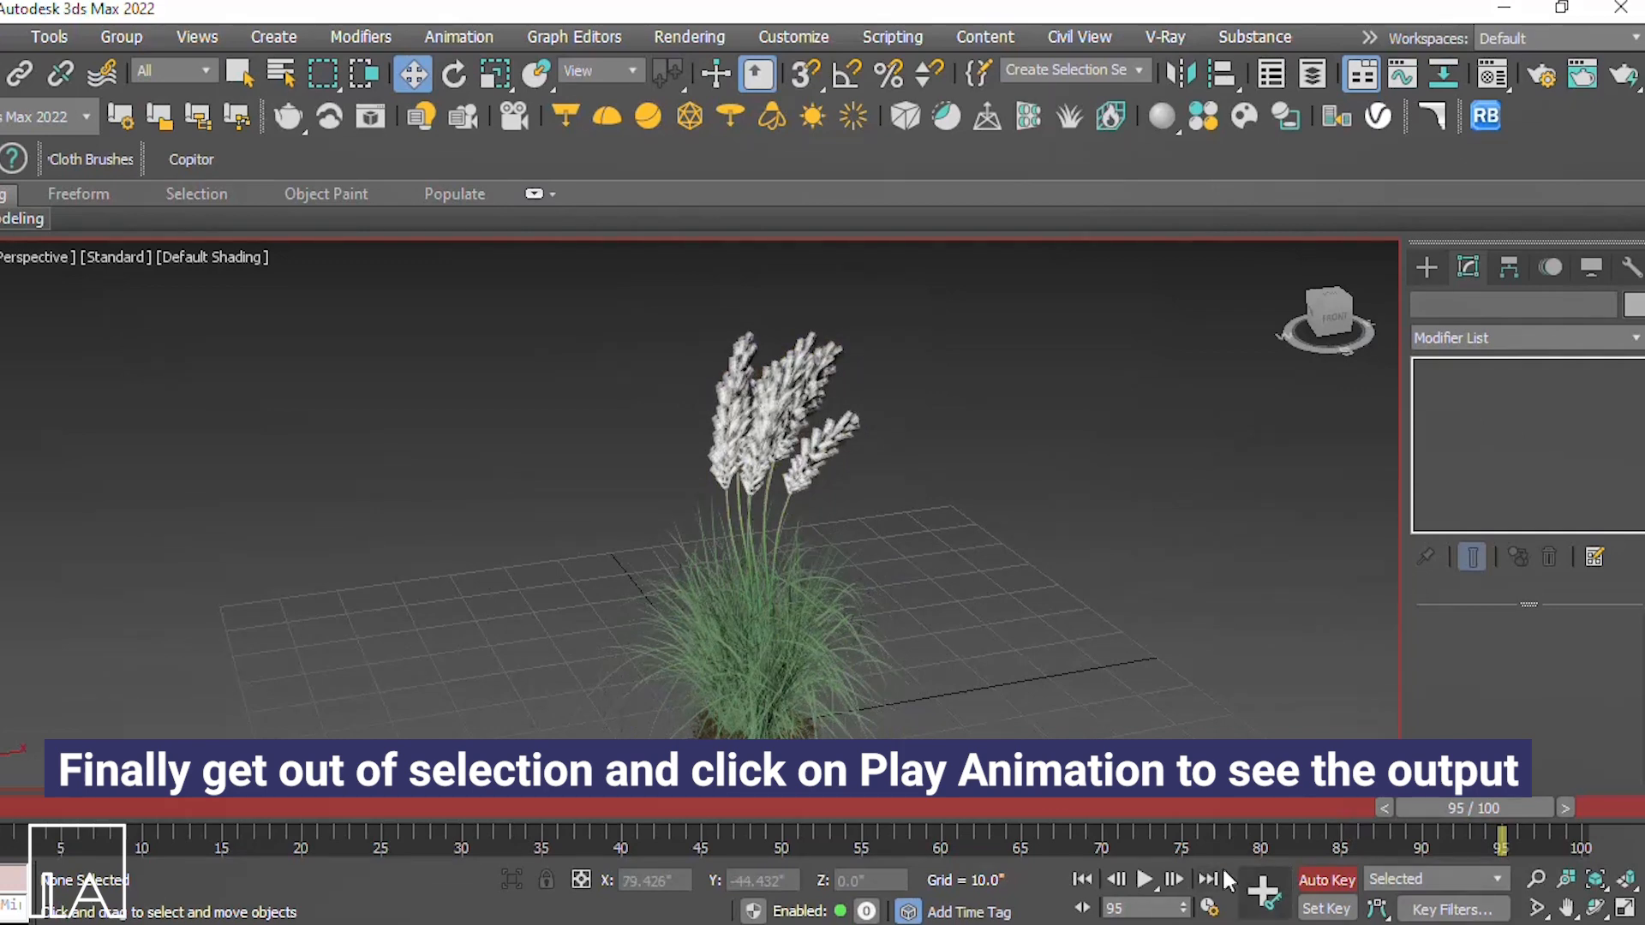
{"action": "left_click", "coordinate": [1148, 870]}
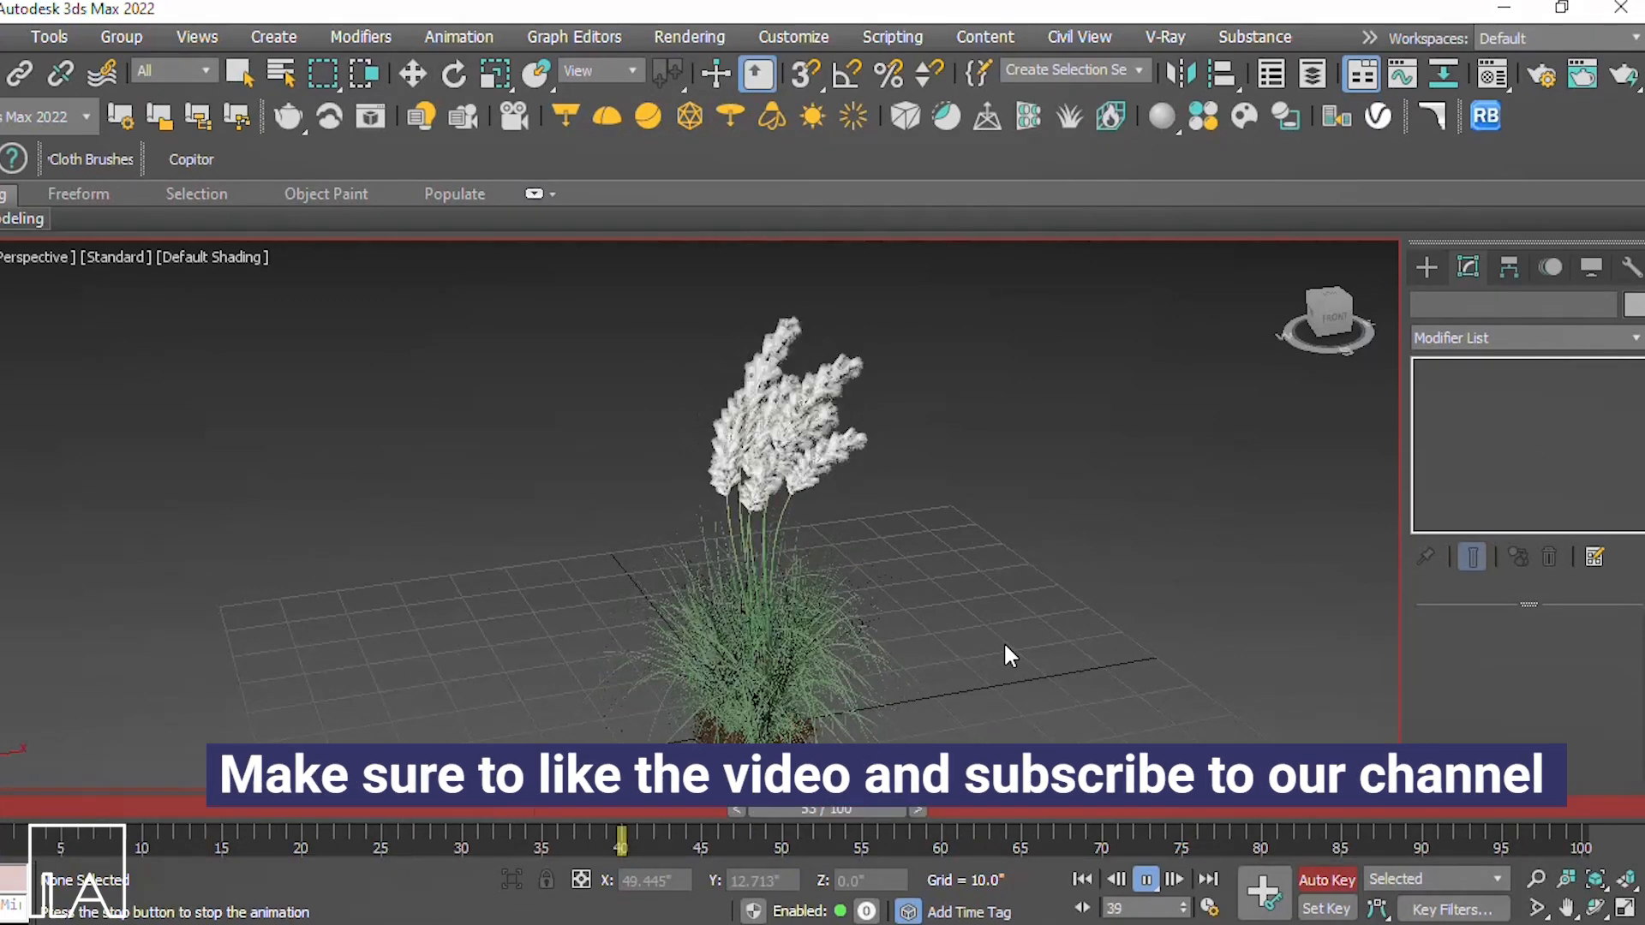
{"action": "left_click", "coordinate": [1146, 879]}
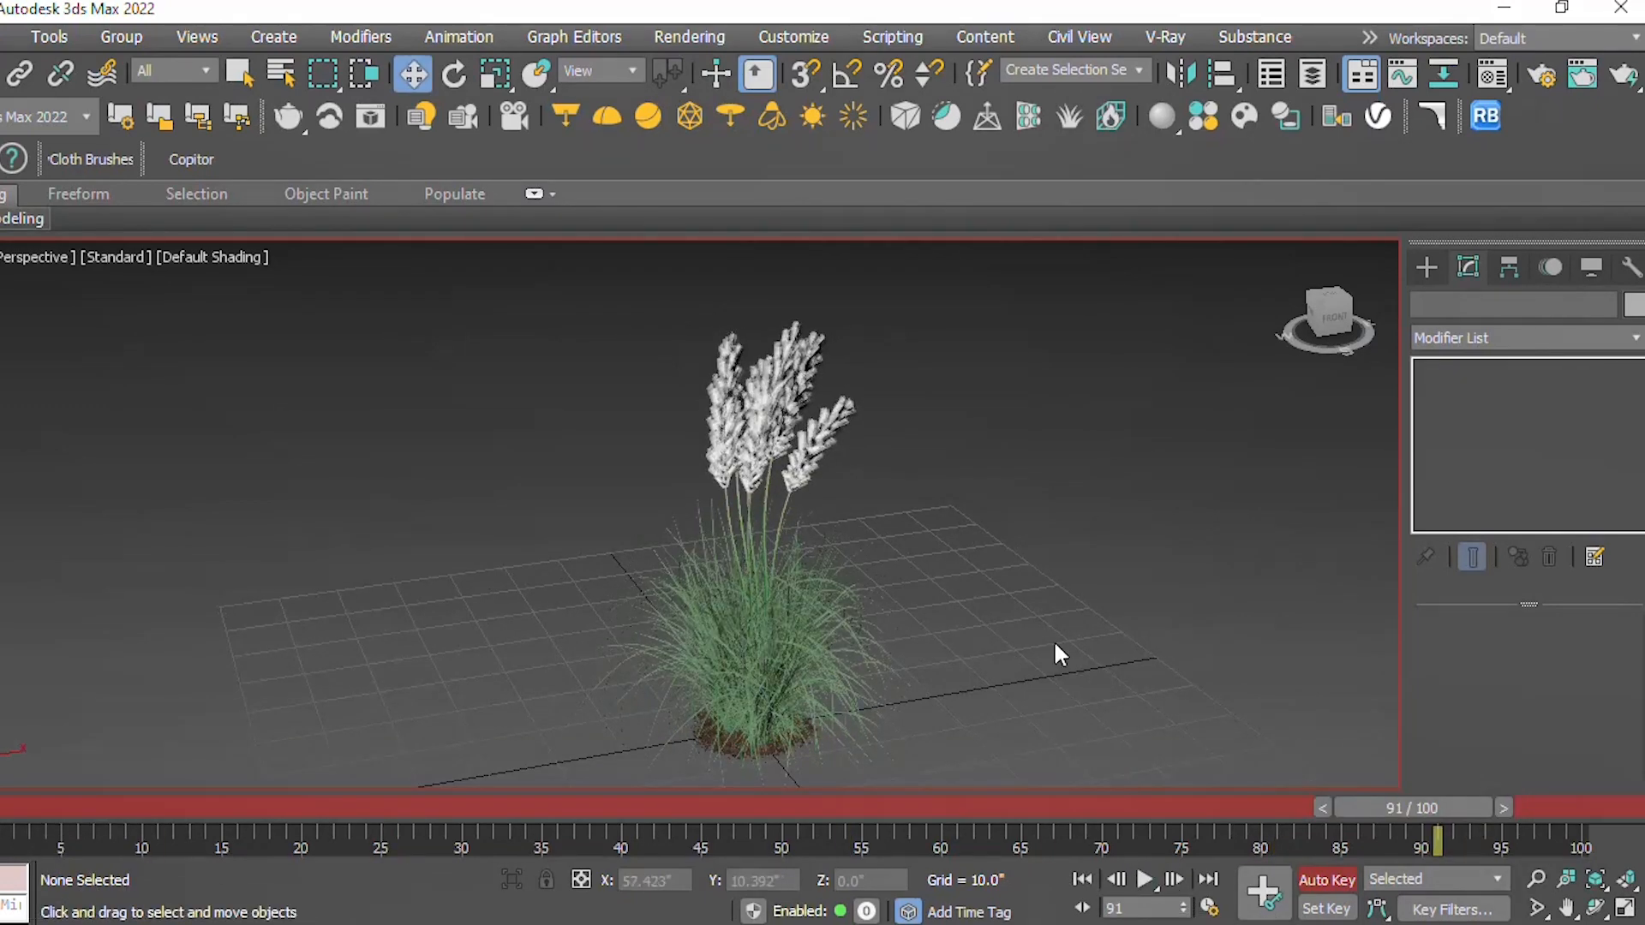